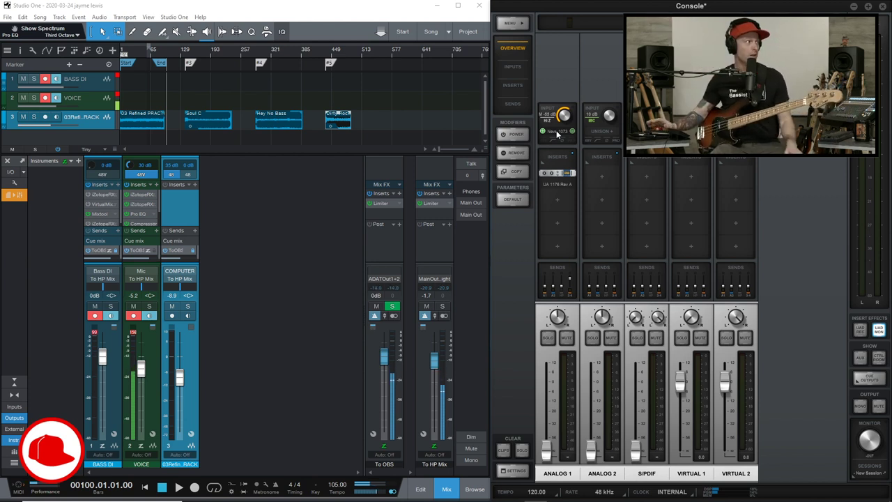
# View the Neve 1073 preamp and the UA 1176 Rev A compressor on ANALOG 1, and close both plug-in windows
pyautogui.click(556, 132)
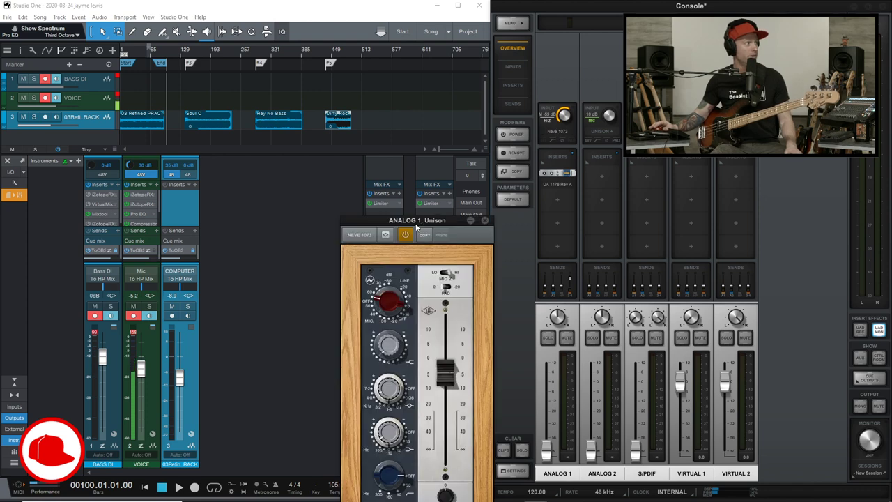
pyautogui.moveTo(417, 225); pyautogui.dragTo(399, 60)
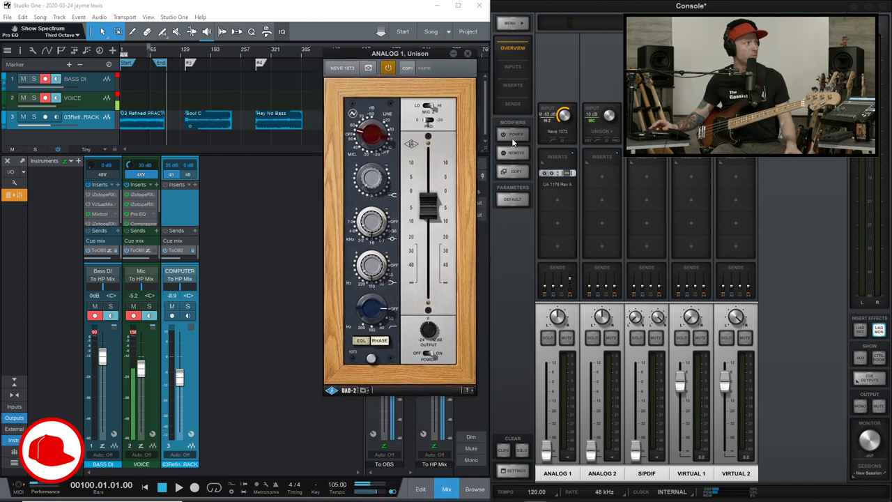
pyautogui.click(556, 172)
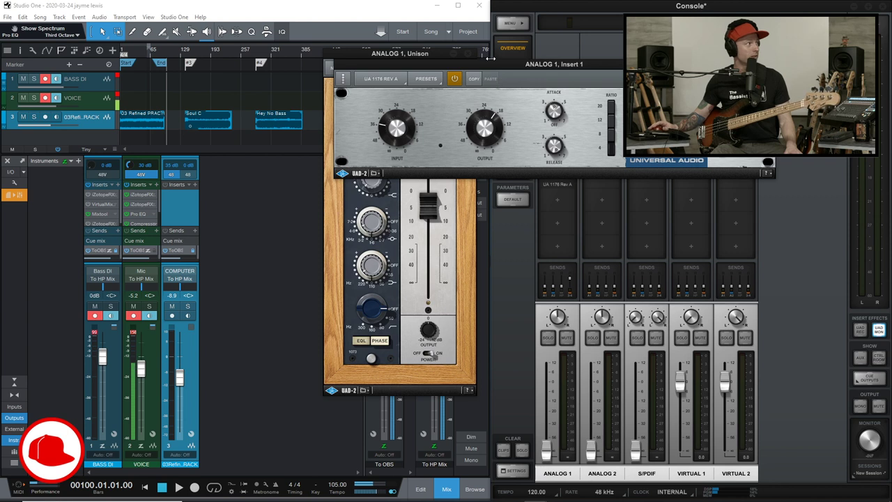
pyautogui.moveTo(491, 60); pyautogui.dragTo(393, 109)
pyautogui.moveTo(547, 450)
pyautogui.mouseDown()
pyautogui.moveTo(546, 385)
pyautogui.moveTo(548, 451)
pyautogui.mouseUp()
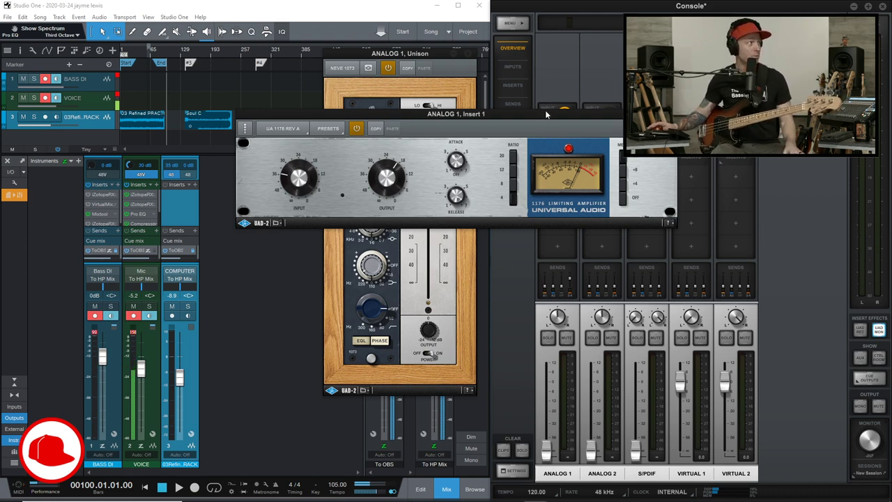
pyautogui.moveTo(545, 110); pyautogui.dragTo(549, 173)
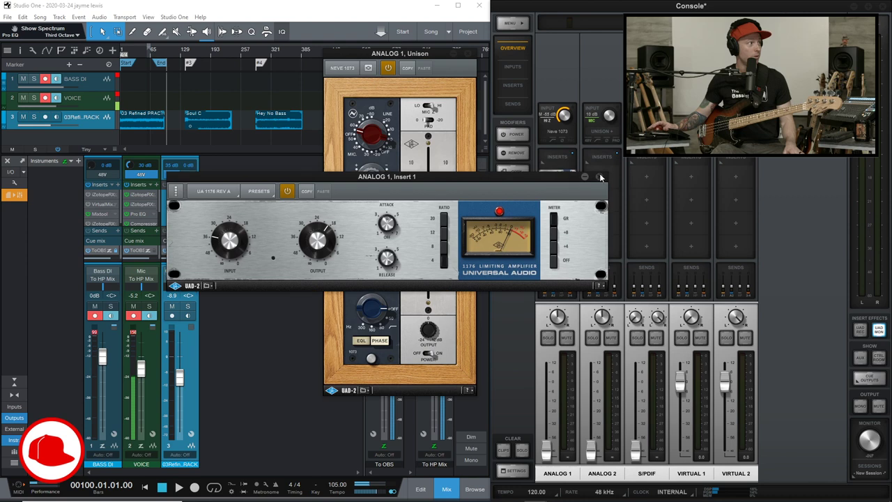
pyautogui.click(599, 174)
pyautogui.click(468, 52)
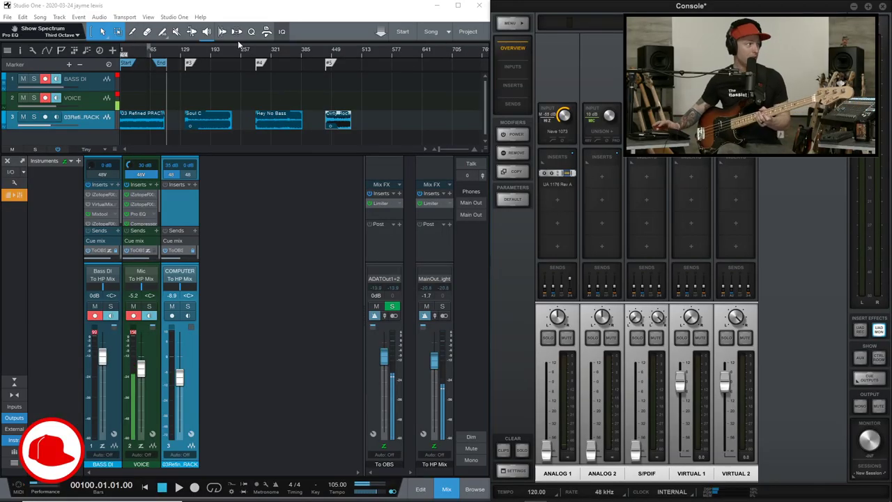
# Reopen the Neve 1073 and UA 1176 Rev A windows of ANALOG 1 and place the compressor below the preamp
pyautogui.click(548, 133)
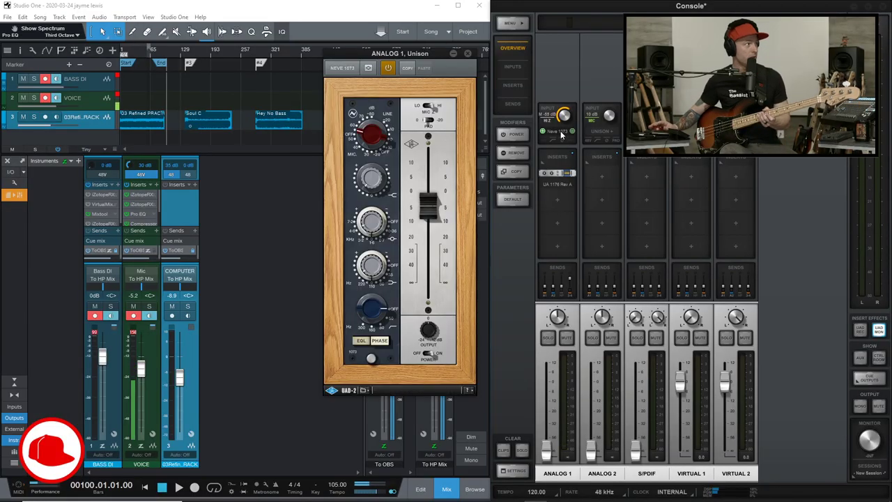
pyautogui.click(558, 174)
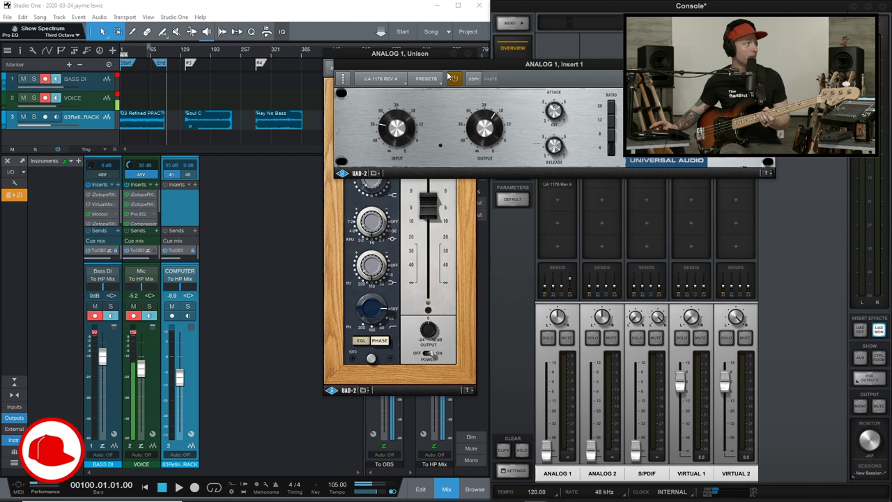
pyautogui.moveTo(442, 67); pyautogui.dragTo(424, 399)
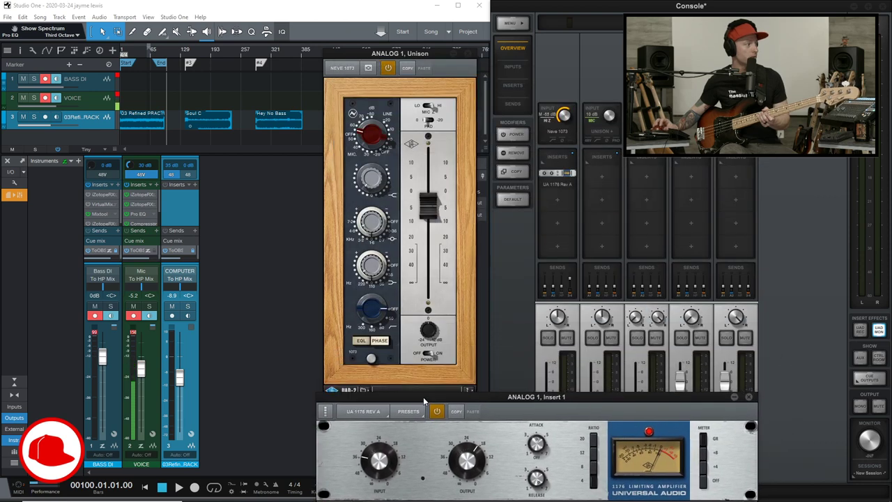
# Bypass both the UA 1176 Rev A compressor and the Neve 1073 preamp on ANALOG 1
pyautogui.click(437, 411)
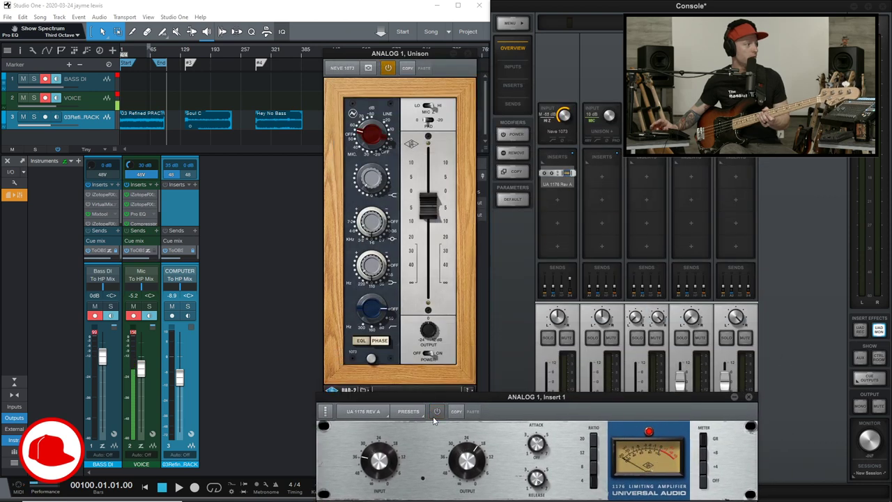
pyautogui.click(388, 69)
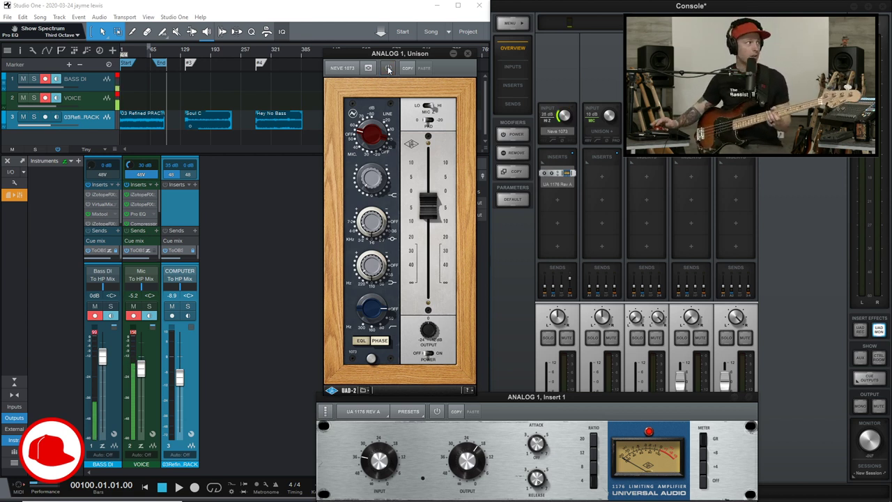
pyautogui.scroll(1, 565, 119)
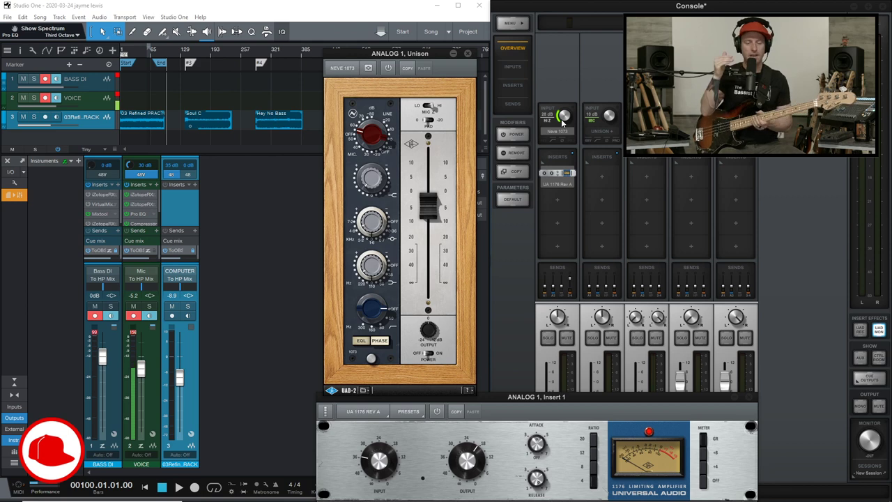
# Return to the Console plug-in windows and switch the Neve 1073 preamp and the UA 1176 compressor on
pyautogui.click(134, 12)
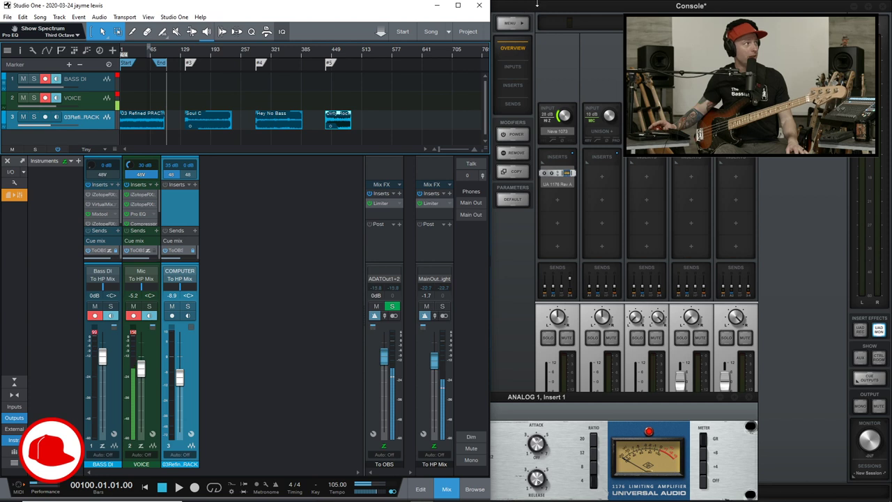
pyautogui.click(543, 116)
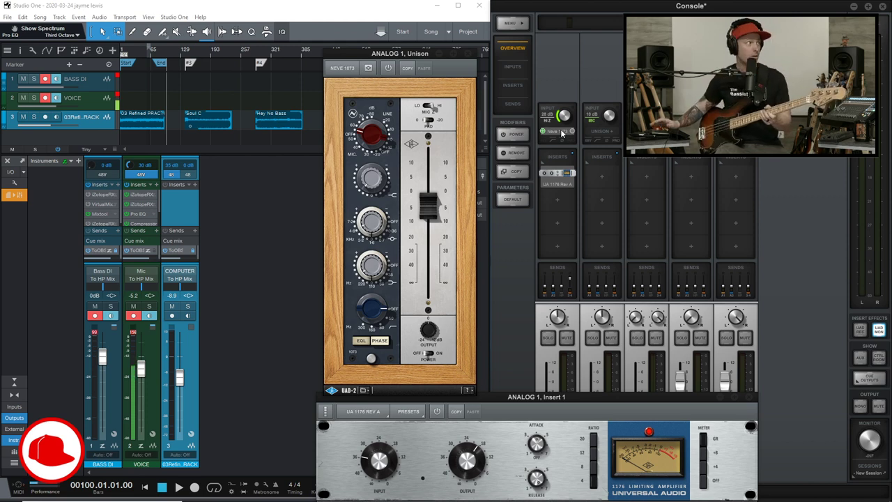
pyautogui.click(387, 72)
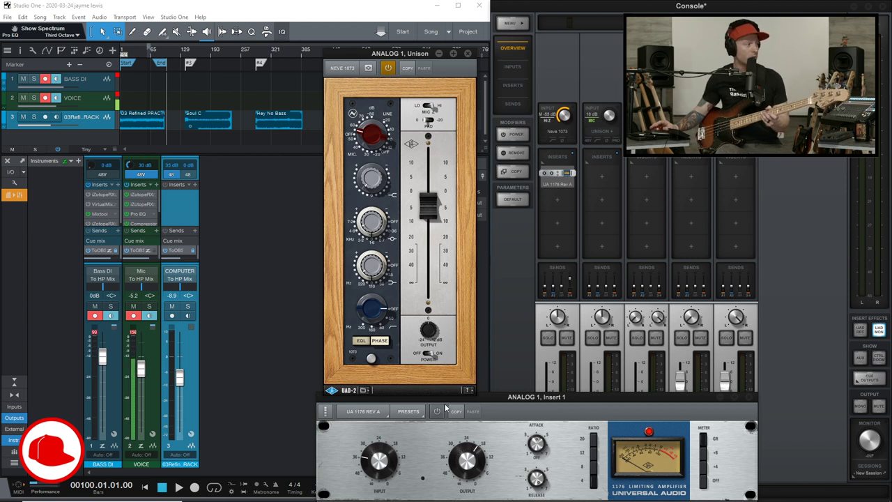
pyautogui.click(439, 412)
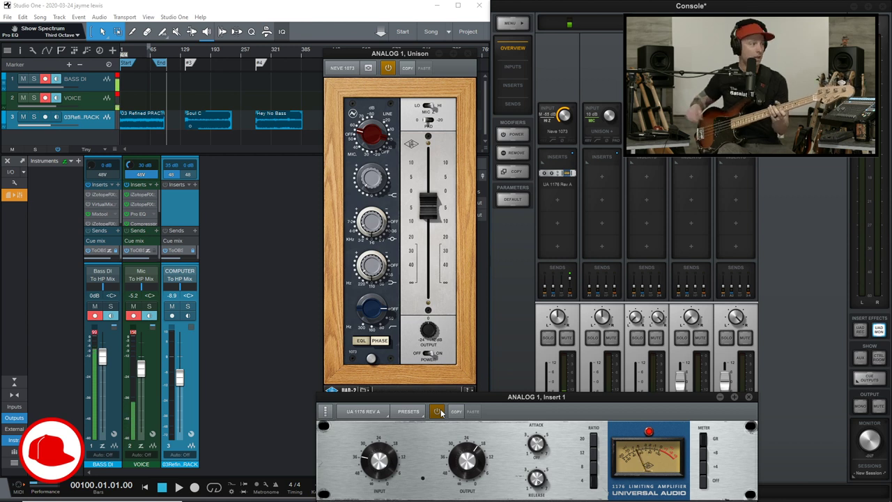
# Compare the bass sound with the UA 1176 and Neve 1073 bypassed and with both plug-ins enabled
pyautogui.click(438, 412)
pyautogui.click(388, 68)
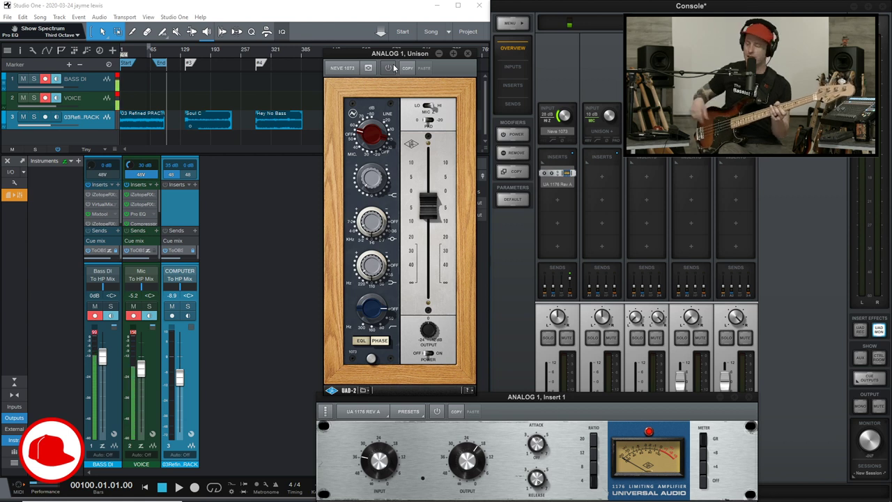
pyautogui.click(390, 68)
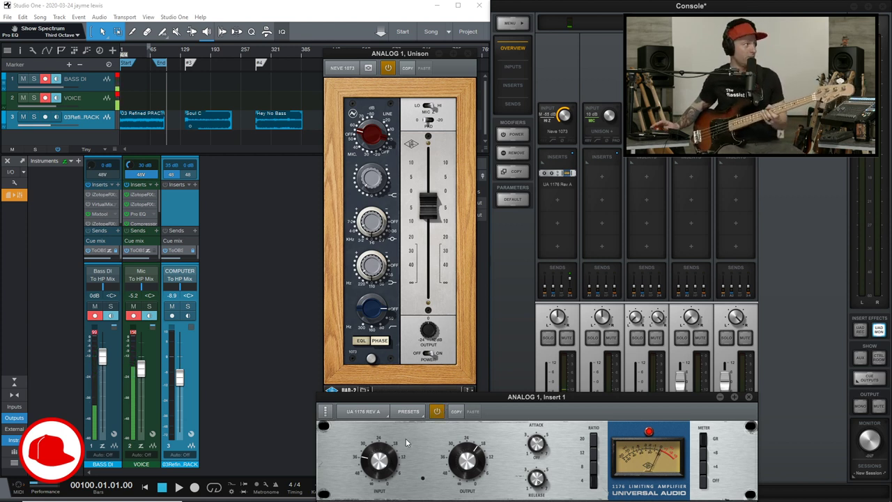
pyautogui.click(369, 179)
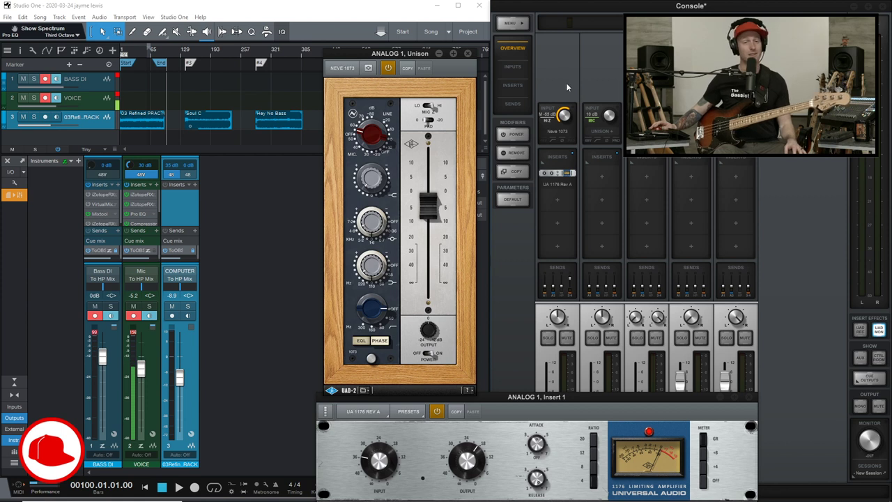
# Examine the Guitar & Bass plug-ins assignable to the ANALOG 1 Unison slot and close the list without assigning any
pyautogui.moveTo(562, 134)
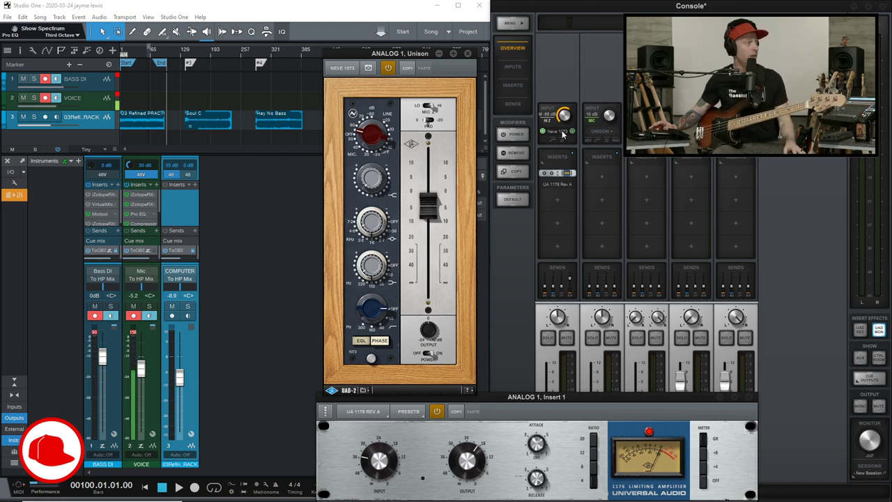
pyautogui.click(368, 68)
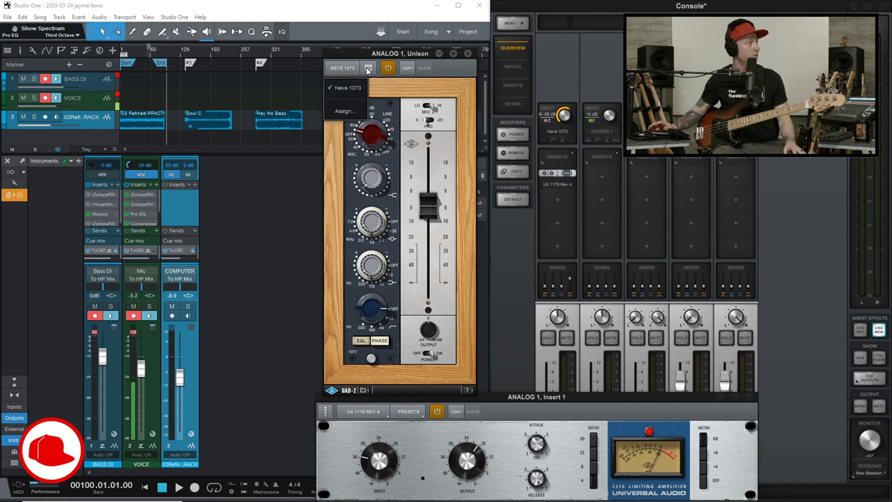
pyautogui.click(368, 68)
pyautogui.click(368, 69)
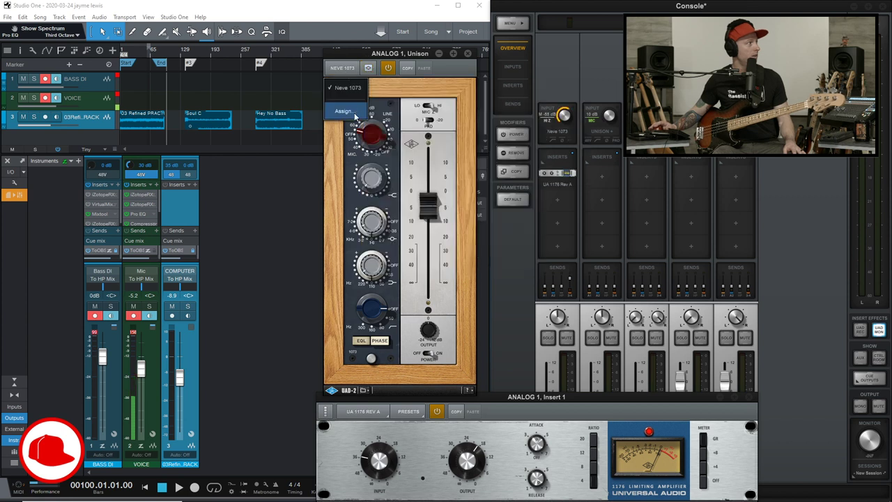
pyautogui.click(356, 112)
pyautogui.click(379, 134)
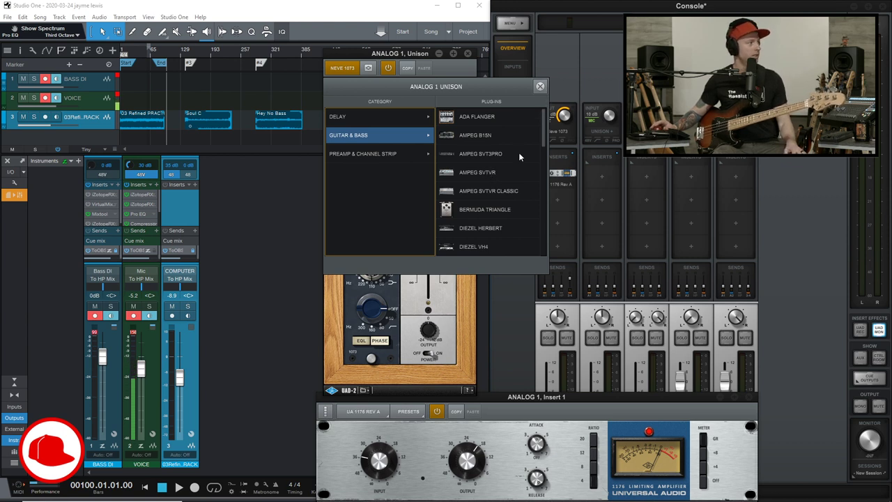
pyautogui.moveTo(543, 133); pyautogui.dragTo(551, 251)
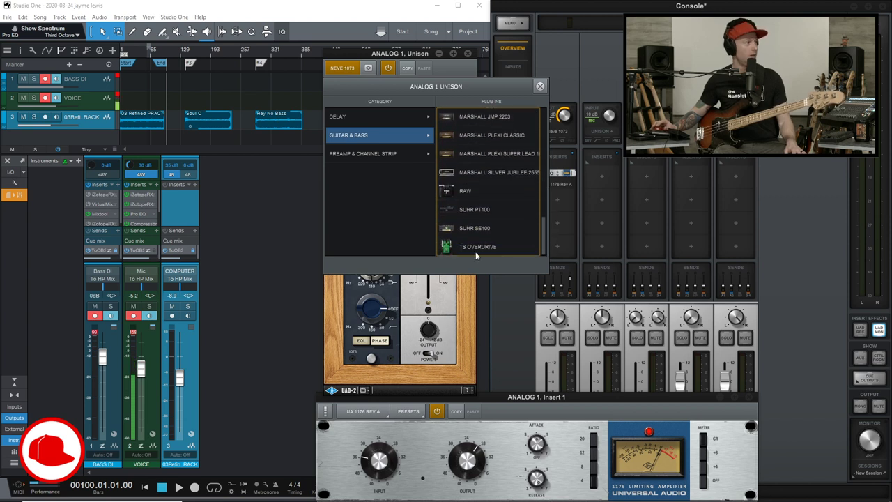
pyautogui.moveTo(545, 218); pyautogui.dragTo(537, 90)
pyautogui.click(540, 86)
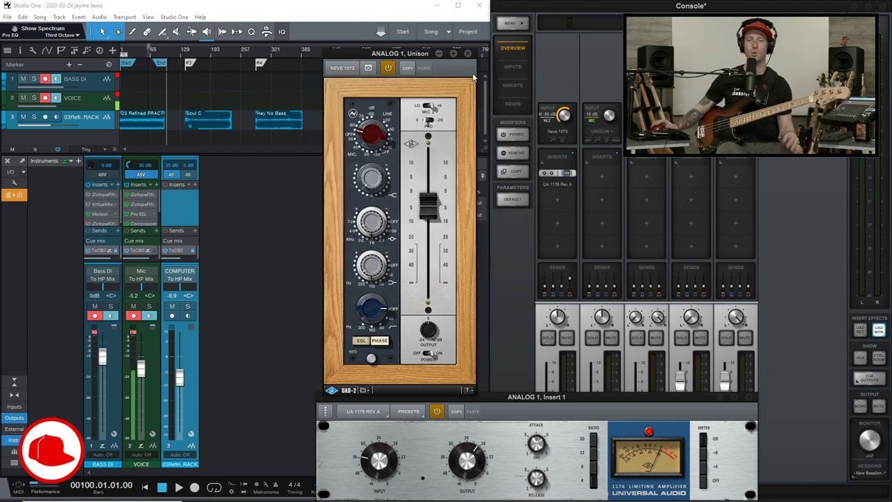
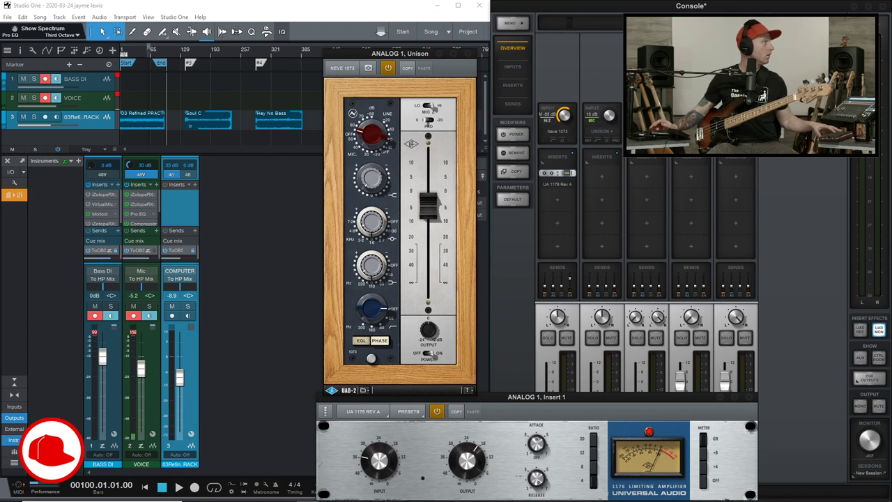
# Switch to the Chrome browser, bring its window over the workspace and go to uaudio.com
pyautogui.moveTo(891, 160); pyautogui.dragTo(514, 73)
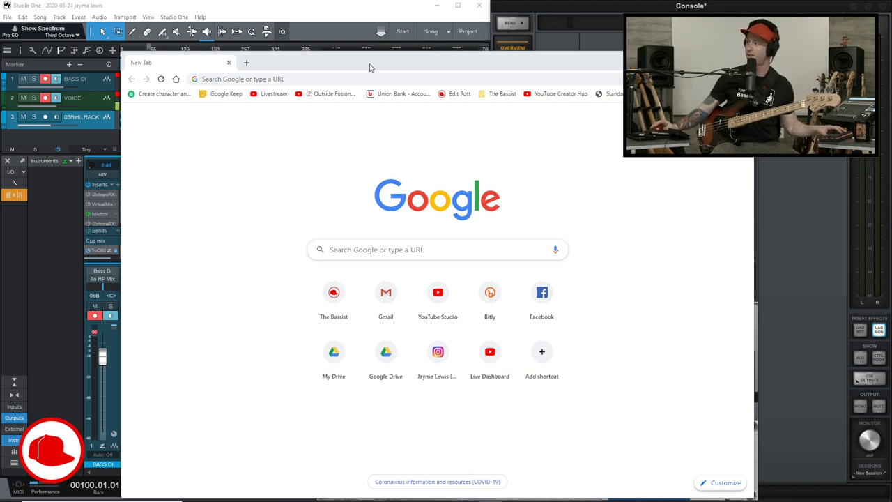
pyautogui.moveTo(370, 67); pyautogui.dragTo(356, 63)
pyautogui.write('ua')
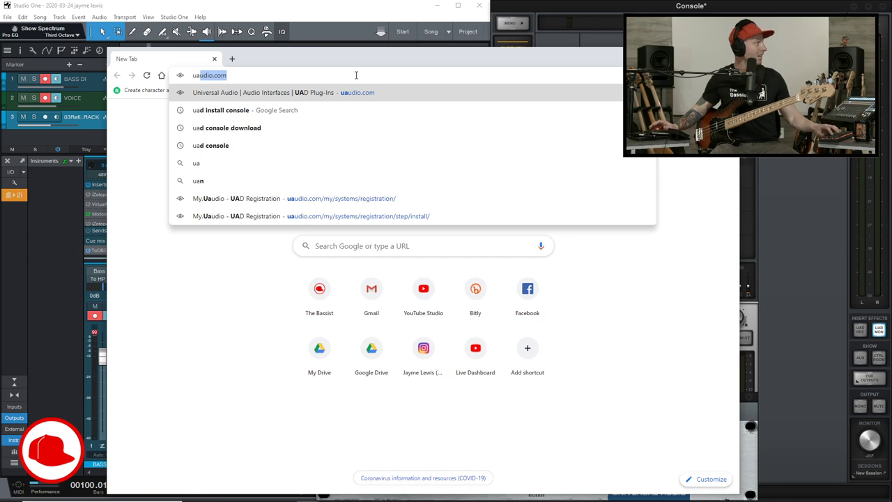
pyautogui.press('Return')
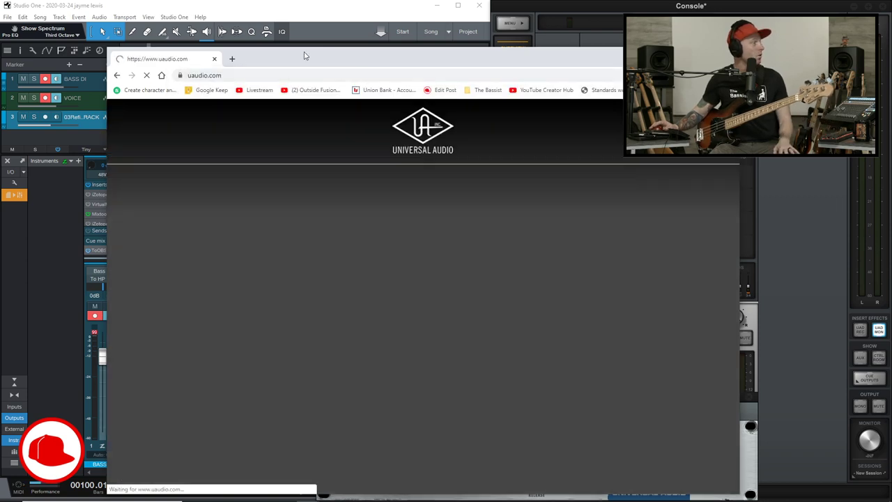
pyautogui.moveTo(305, 54); pyautogui.dragTo(232, 42)
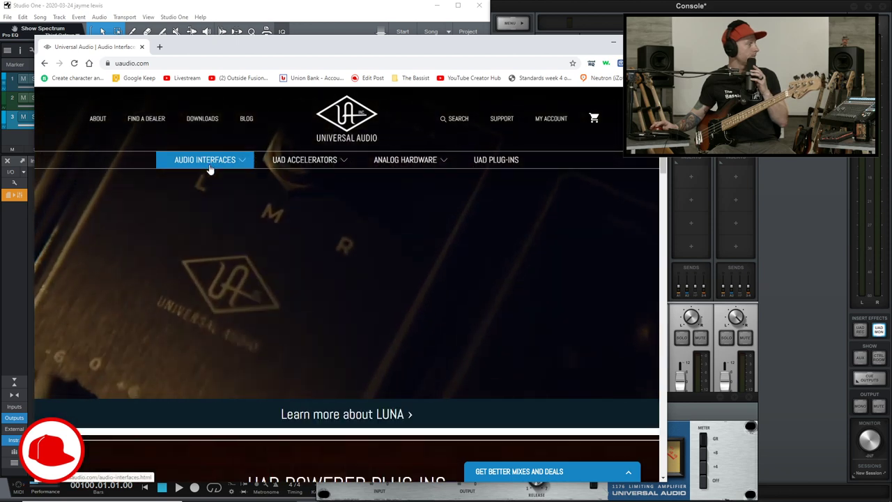
# Open the Apollo Twin X page from the site's audio interfaces and examine its overview and feature descriptions
pyautogui.click(209, 164)
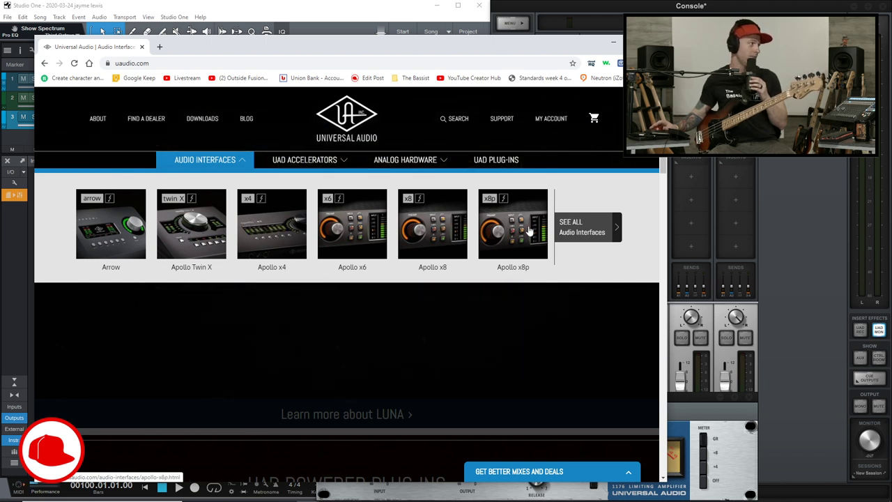
pyautogui.click(205, 251)
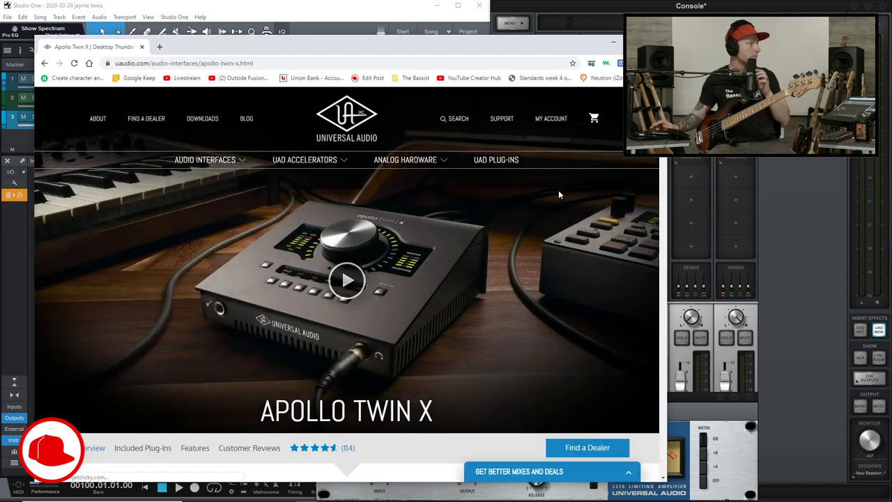
pyautogui.scroll(-5, 662, 202)
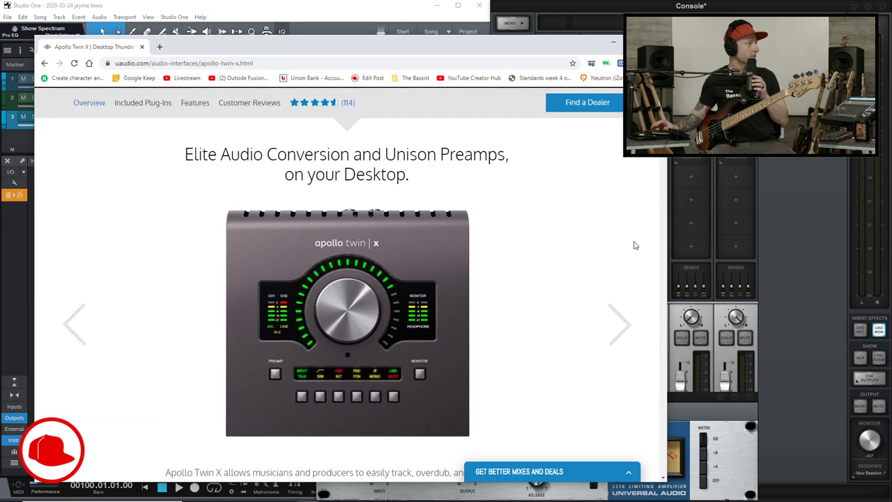
pyautogui.scroll(-7, 635, 245)
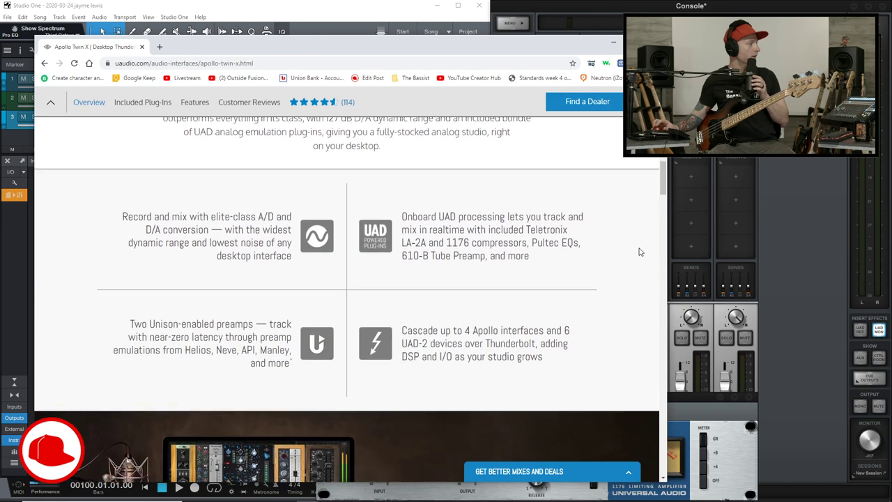
pyautogui.scroll(-2, 599, 244)
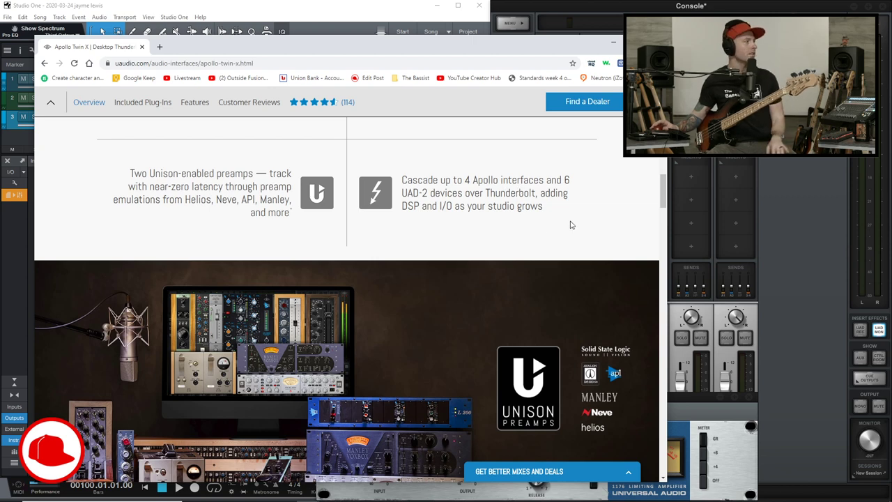
# Open the overview of all Universal Audio interfaces and examine the range from the Apollo rack units to the desktop models
pyautogui.scroll(14, 519, 191)
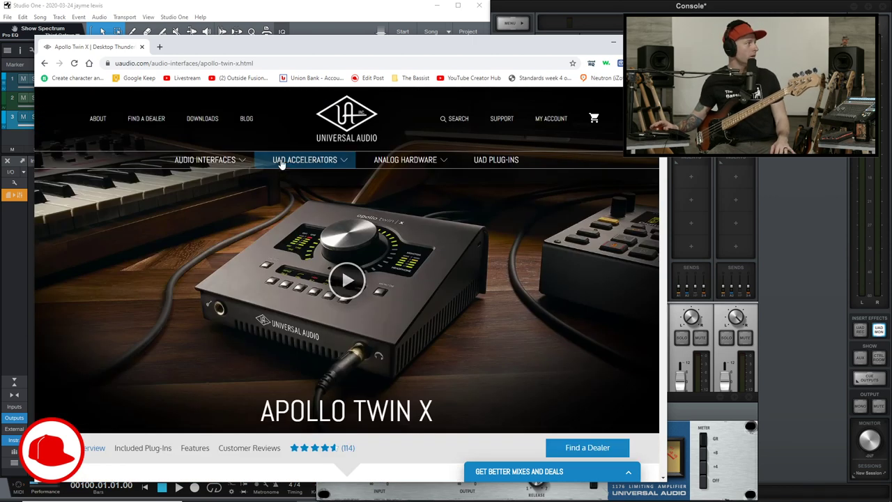
pyautogui.moveTo(237, 161)
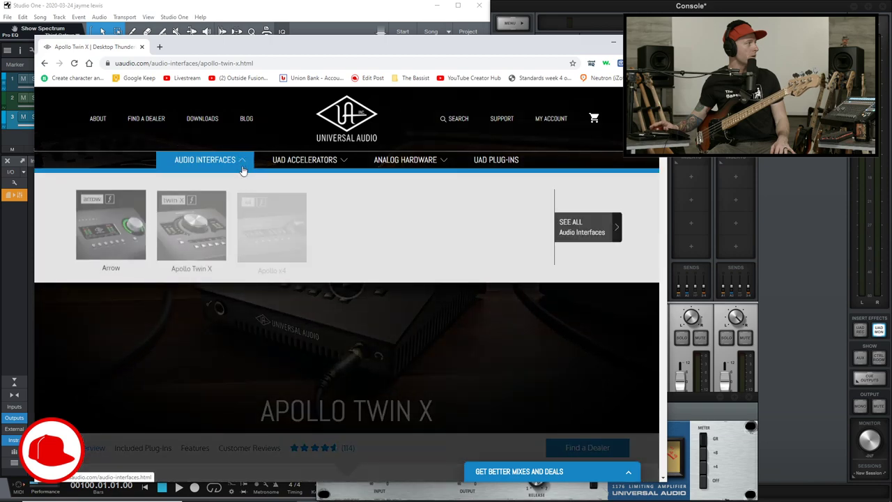
pyautogui.click(585, 224)
pyautogui.scroll(-5, 517, 310)
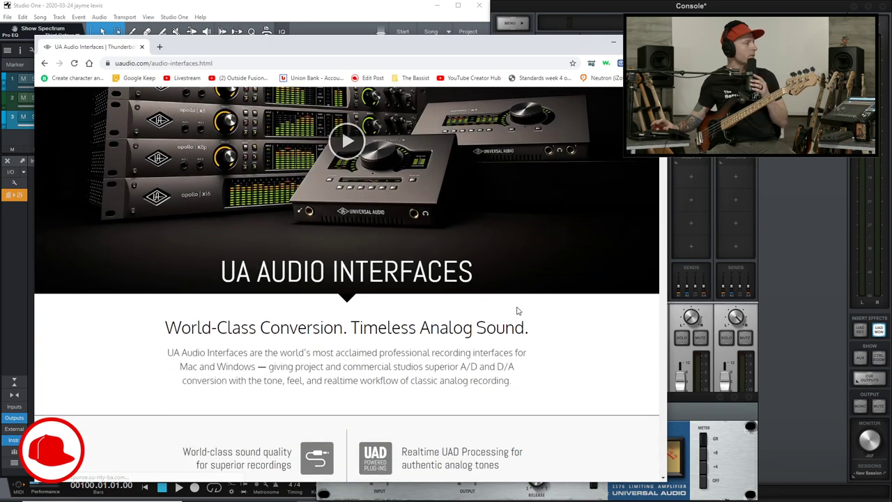
pyautogui.scroll(-6, 533, 300)
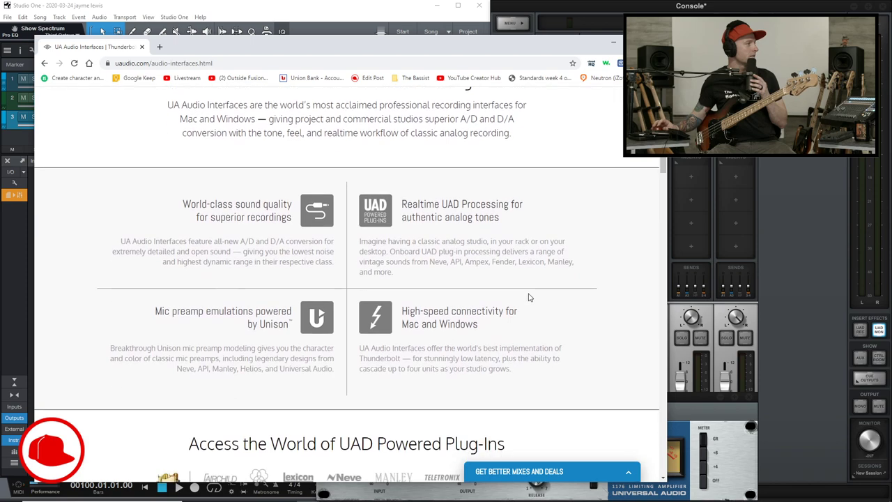
pyautogui.scroll(-10, 527, 286)
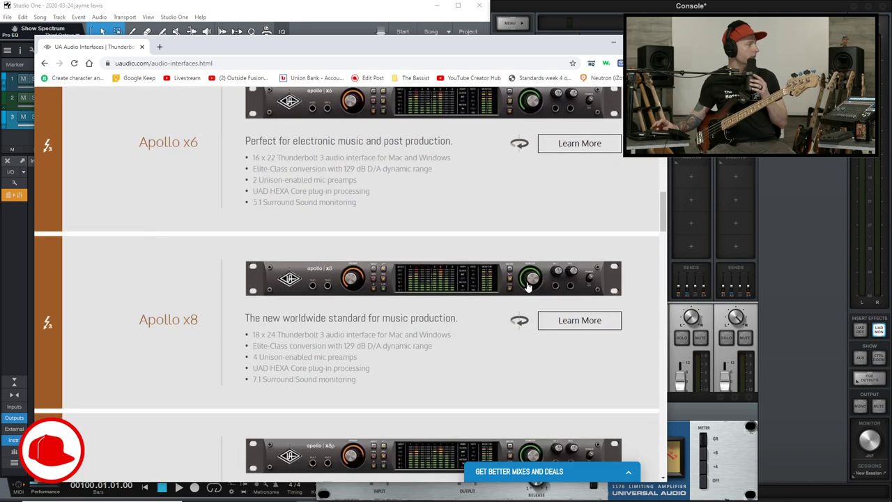
pyautogui.scroll(-8, 492, 366)
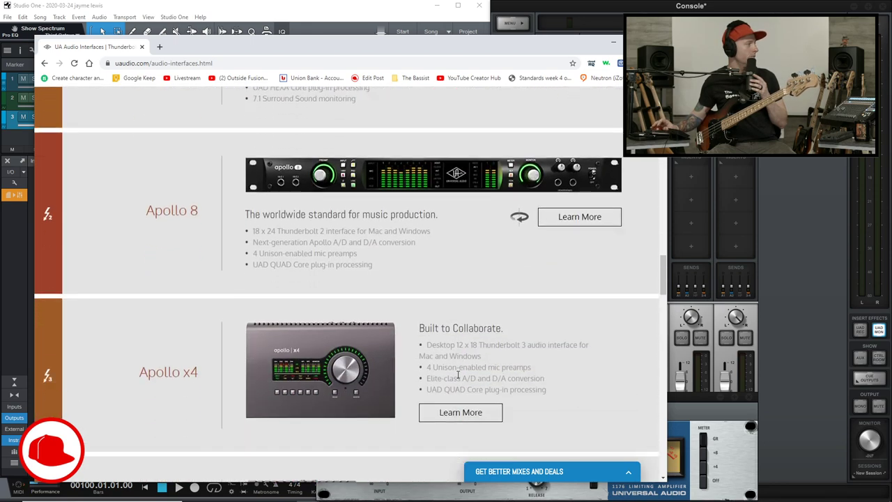
pyautogui.scroll(-2, 456, 368)
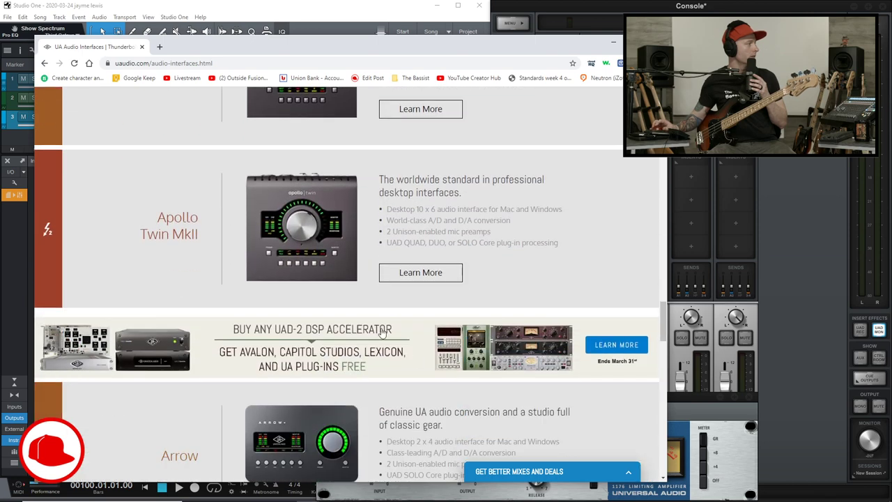
pyautogui.scroll(-2, 289, 230)
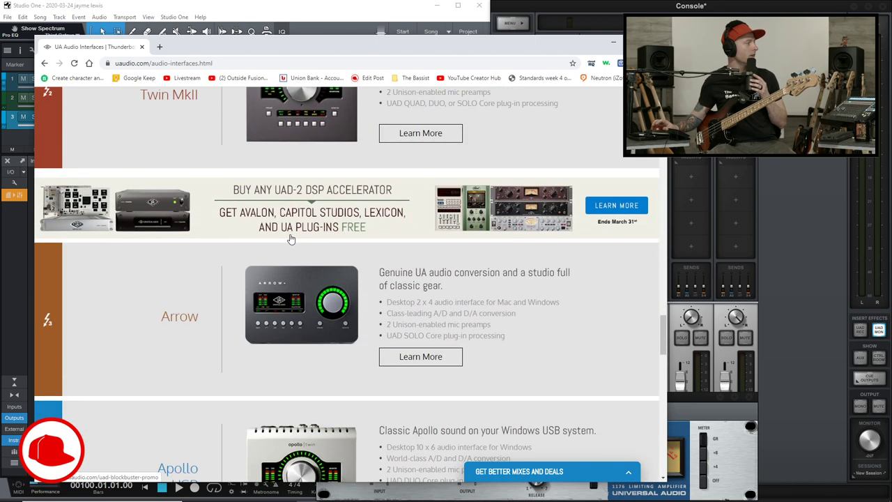
# Examine the Apollo Twin MkII, Arrow, Apollo Twin USB and Apollo FireWire entries and close the browser window
pyautogui.scroll(2, 289, 230)
pyautogui.scroll(-3, 292, 223)
pyautogui.scroll(-1, 291, 223)
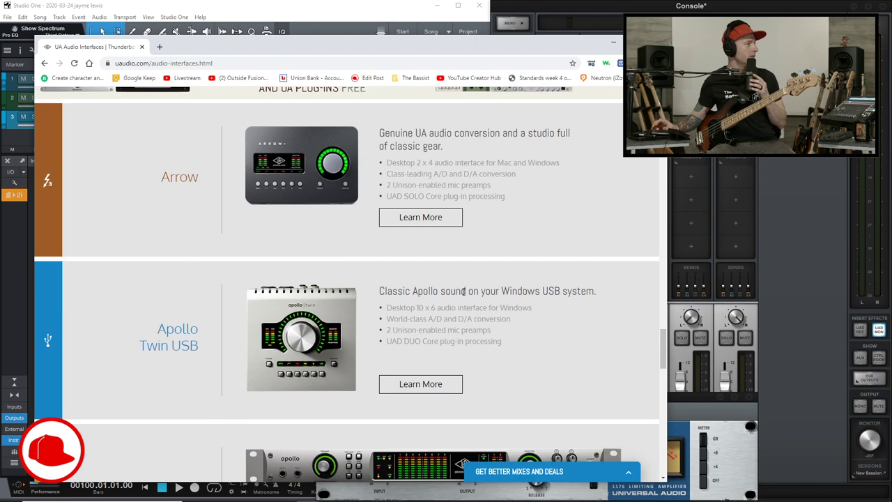
pyautogui.scroll(4, 427, 316)
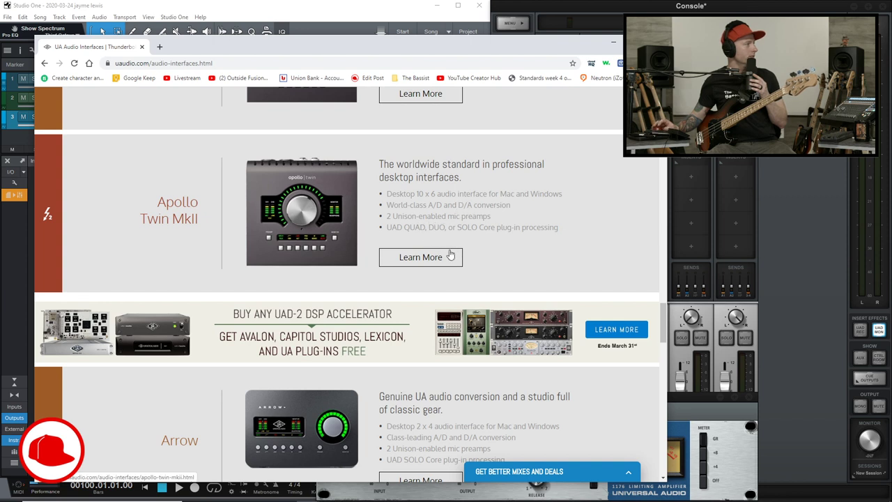
pyautogui.scroll(-6, 463, 237)
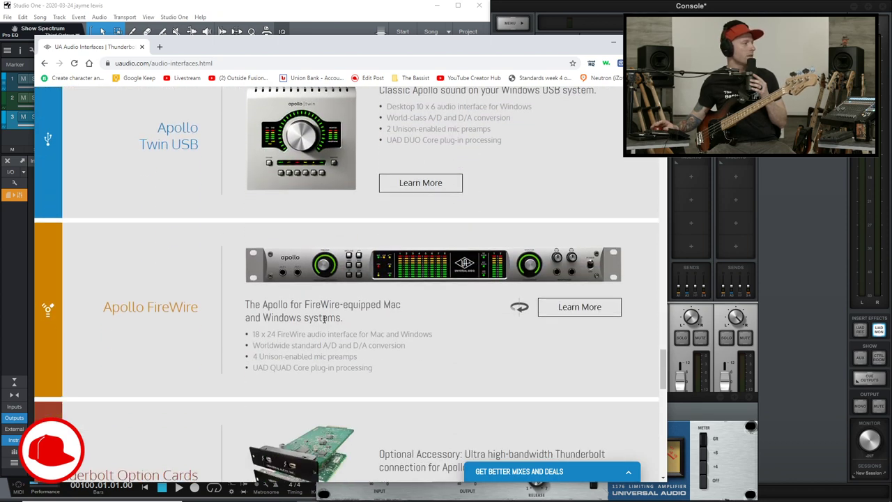
pyautogui.moveTo(324, 319); pyautogui.dragTo(309, 305)
pyautogui.click(334, 313)
pyautogui.scroll(-5, 335, 314)
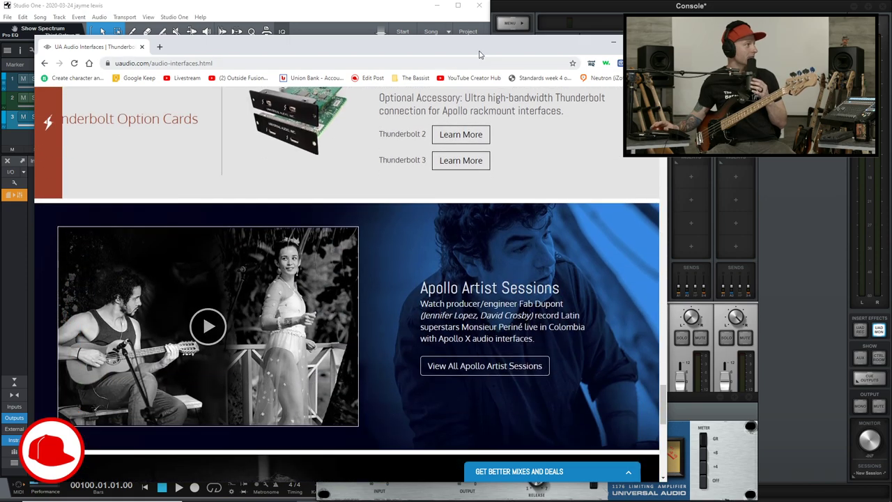
pyautogui.moveTo(592, 49); pyautogui.dragTo(546, 61)
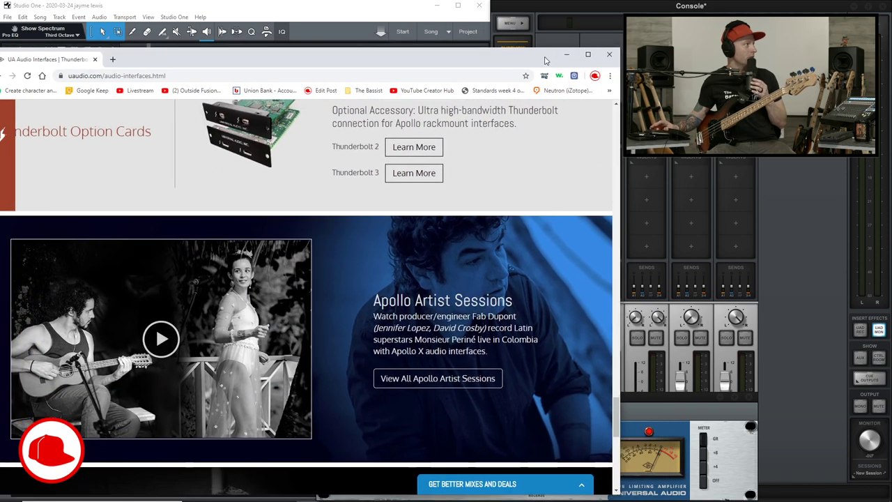
pyautogui.click(602, 54)
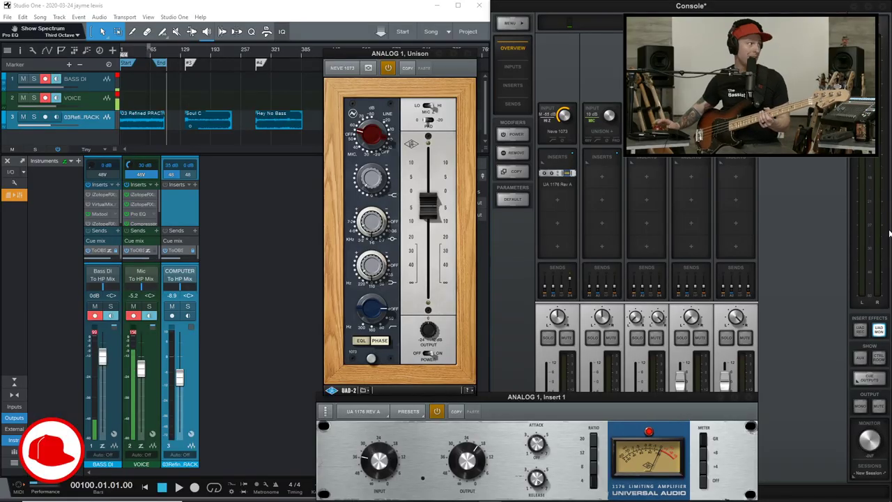
# Compare the bass sound by bypassing the Neve 1073 and UA 1176, re-enabling the Neve 1073 first and the UA 1176 second
pyautogui.click(388, 70)
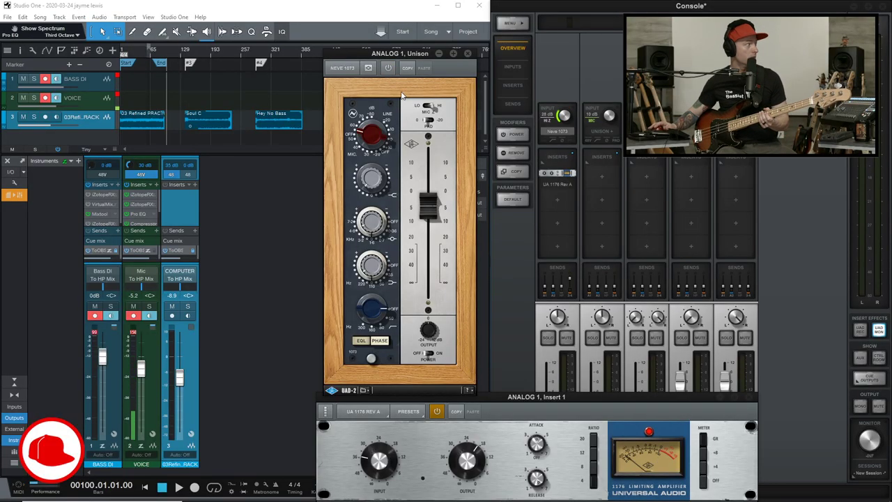
pyautogui.click(437, 412)
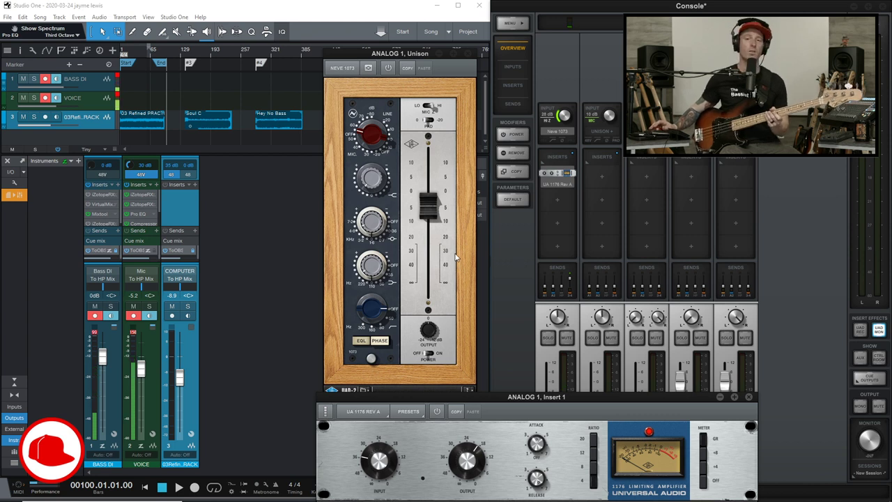
pyautogui.click(386, 69)
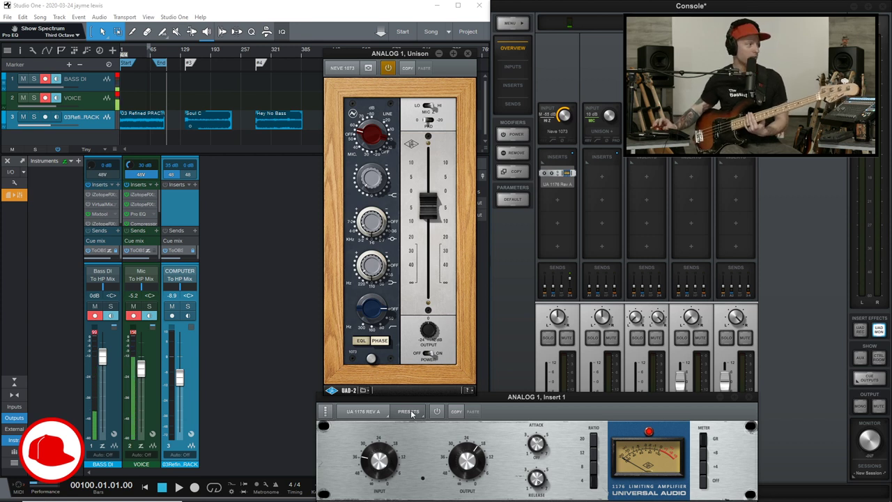
pyautogui.click(435, 411)
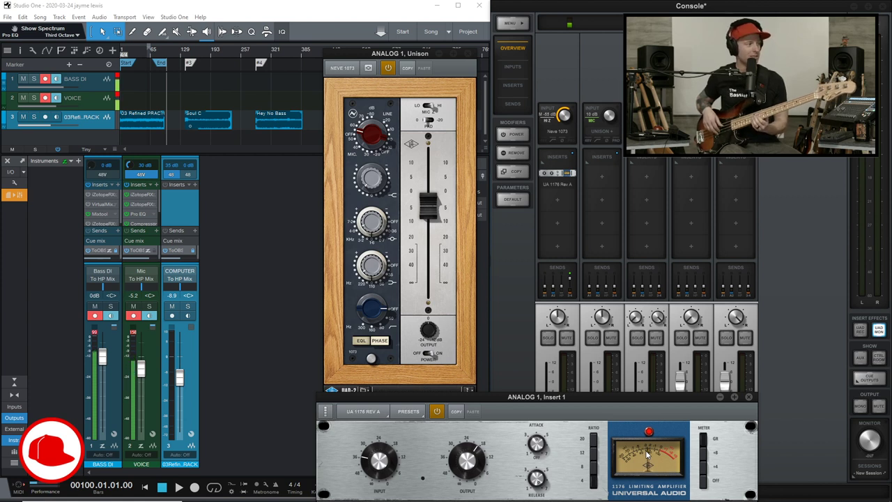
# Check the Mixtool insert on the Bass DI channel in Studio One and close its window
pyautogui.click(103, 226)
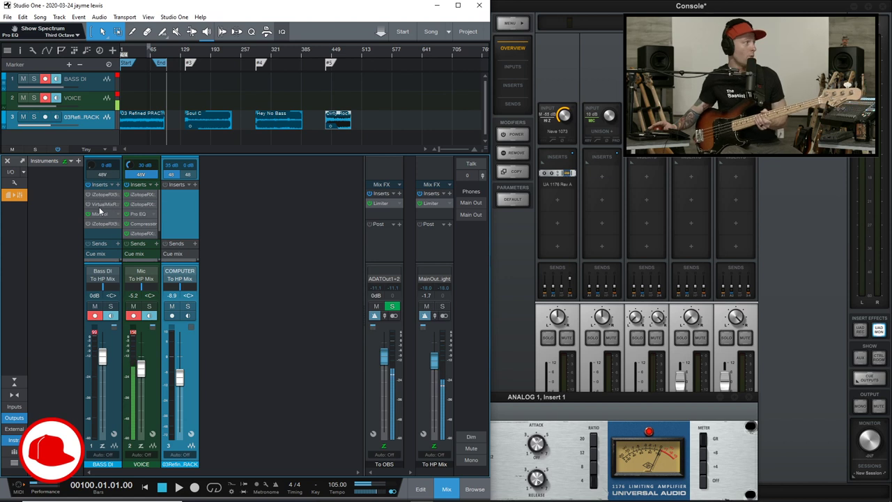
pyautogui.click(103, 216)
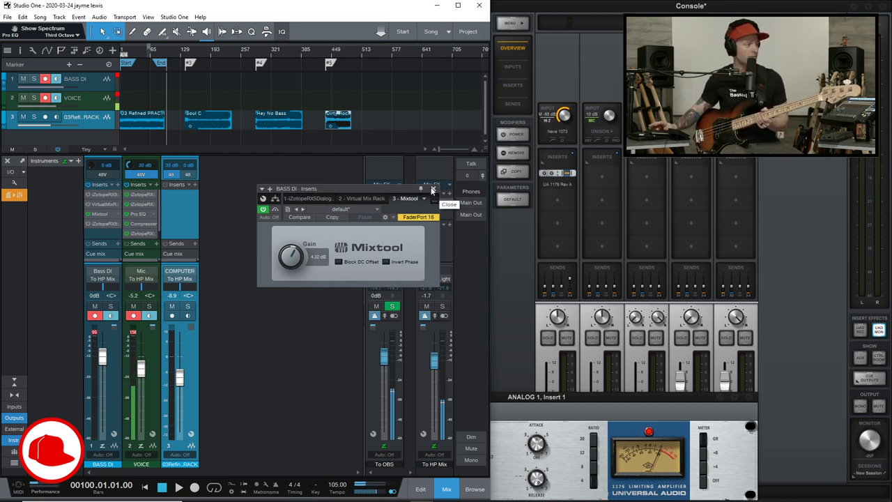
pyautogui.click(432, 190)
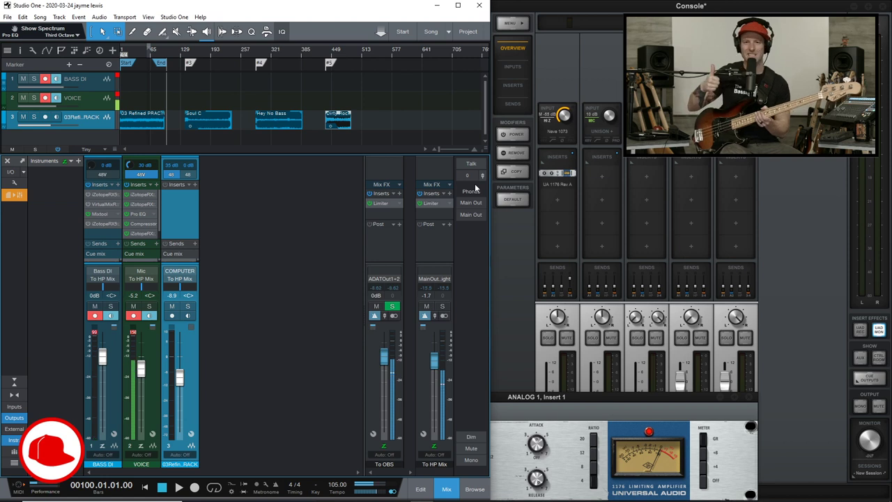
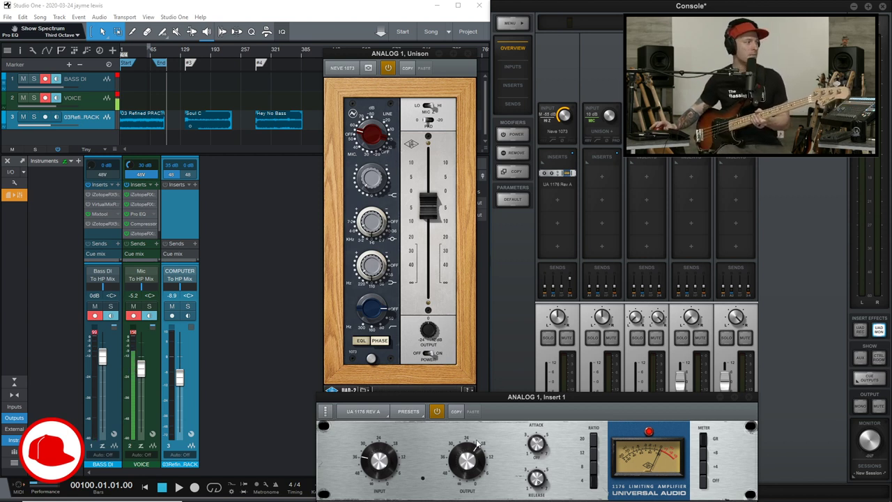
# Compare the bass sound with the Neve 1073 off and on while the UA 1176 is bypassed, and re-enable the UA 1176
pyautogui.click(436, 411)
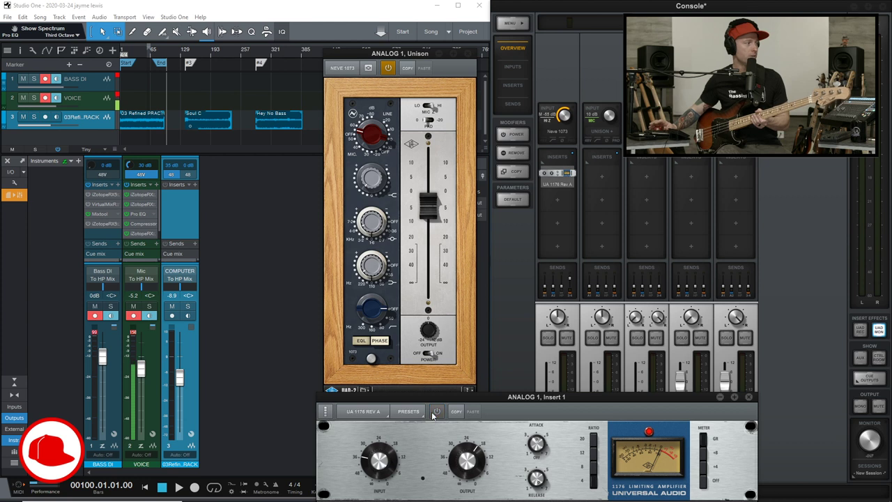
pyautogui.click(563, 135)
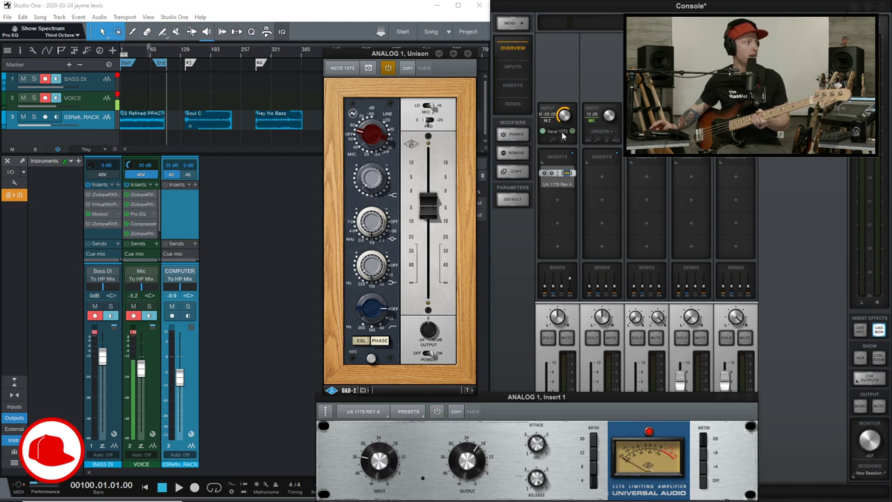
pyautogui.click(387, 69)
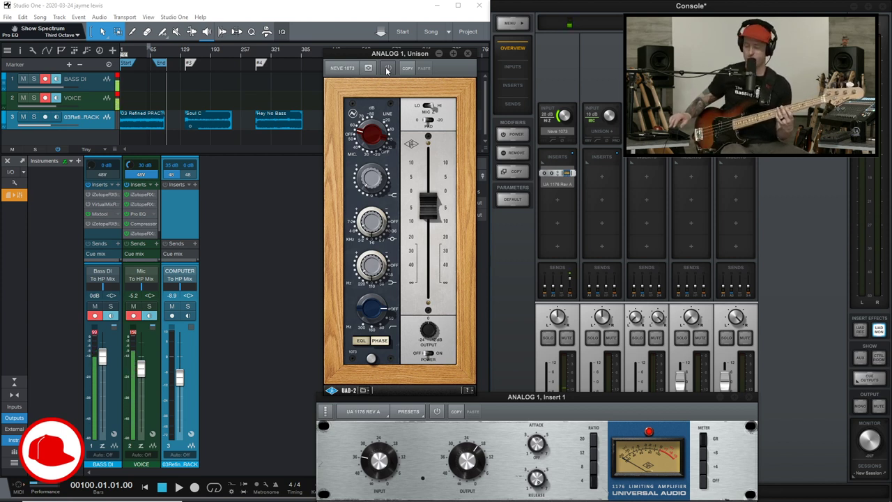
pyautogui.click(386, 69)
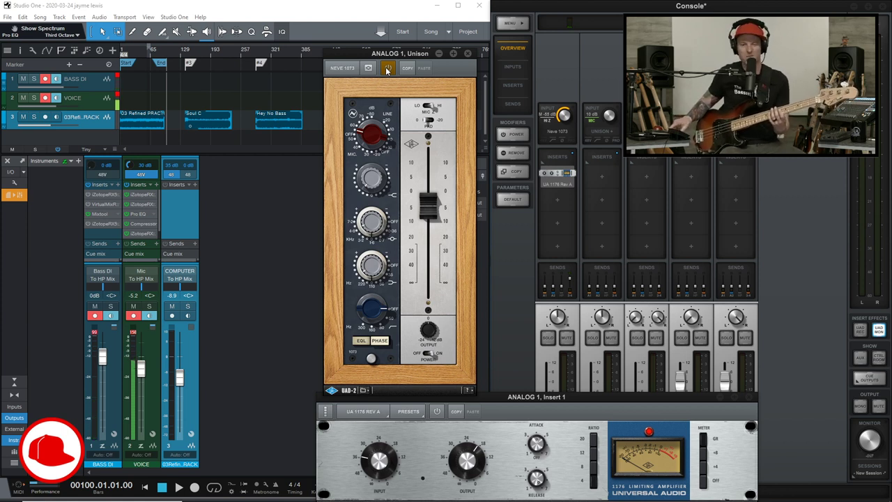
pyautogui.click(387, 69)
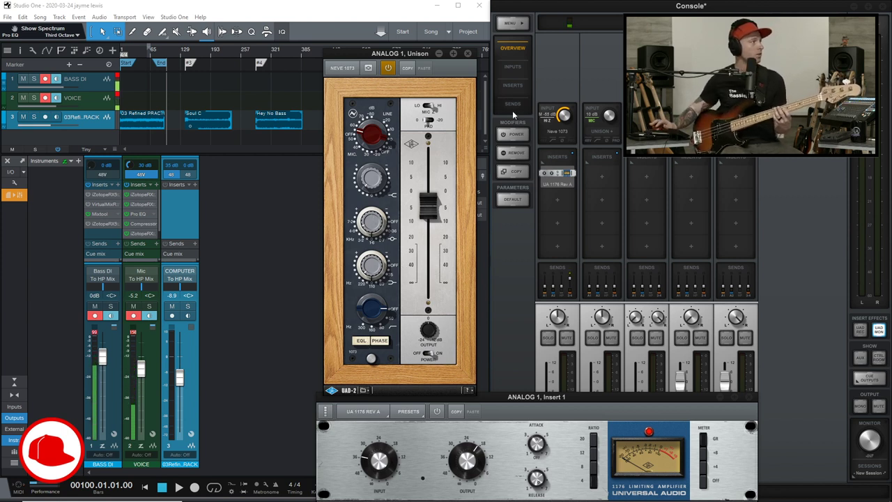
pyautogui.click(388, 68)
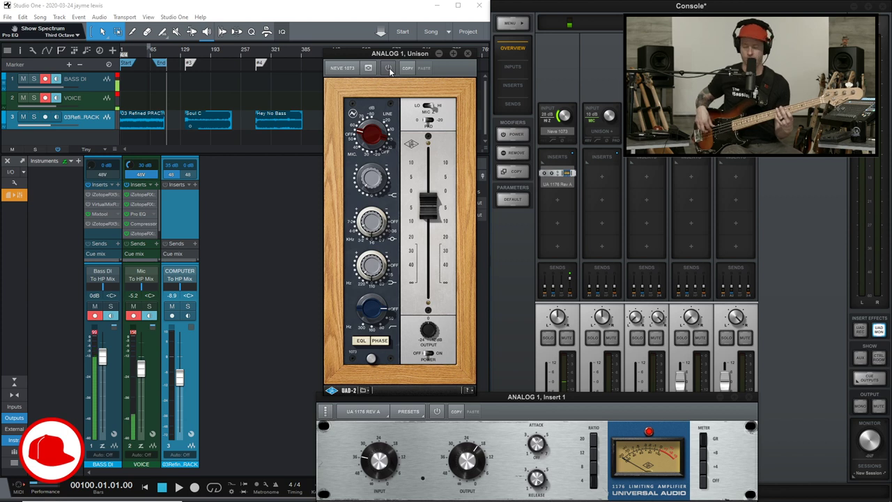
pyautogui.click(388, 68)
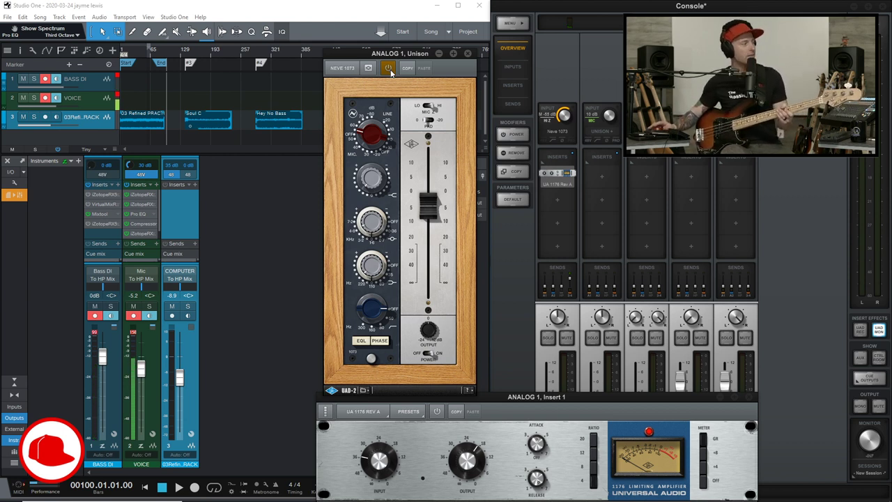
pyautogui.click(389, 70)
pyautogui.click(361, 341)
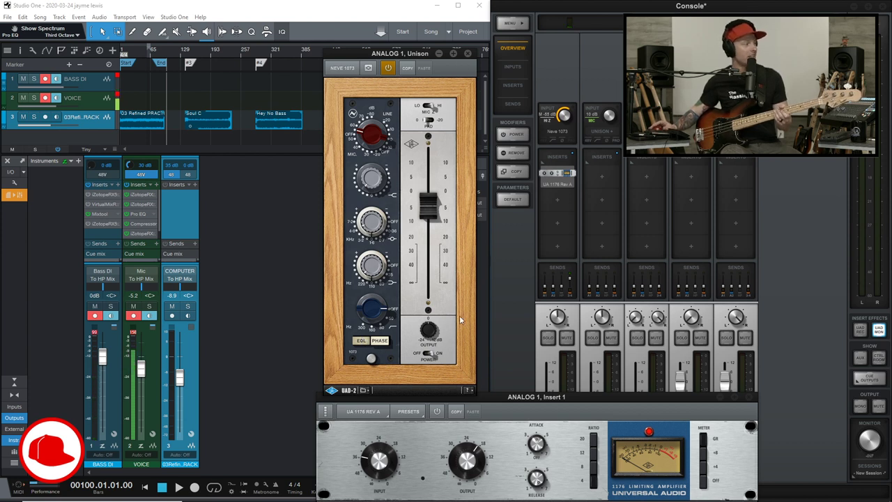
pyautogui.click(437, 412)
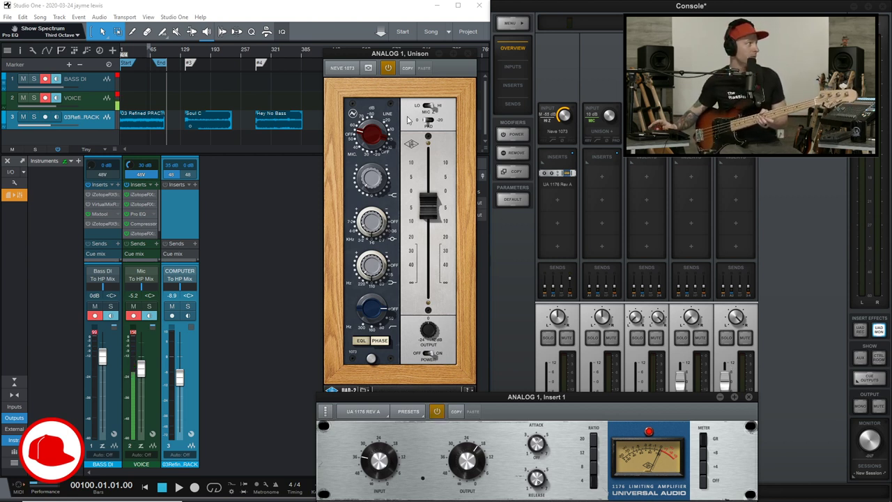
# Play the start of the backing track briefly in Studio One and move the playhead to marker #3 at the Soul C clip
pyautogui.click(214, 9)
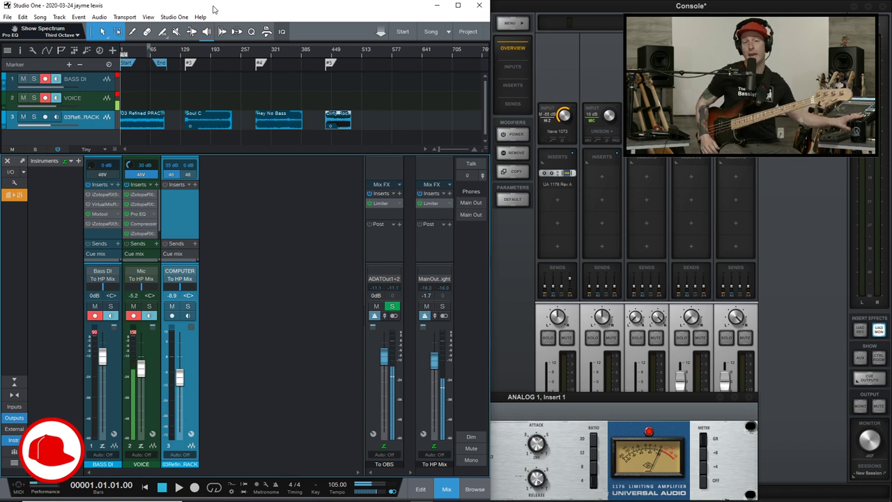
pyautogui.press('space')
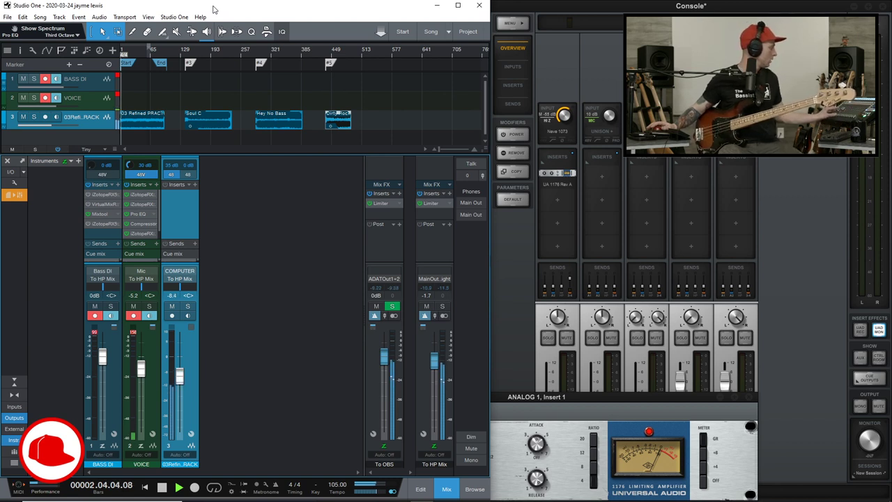
pyautogui.press('space')
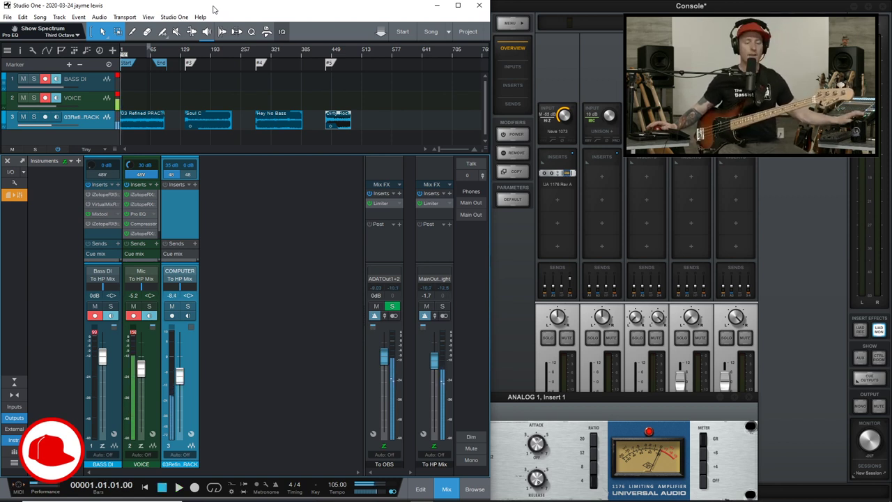
pyautogui.hotkey('shift', 'n')
pyautogui.hotkey('shift', 'n')
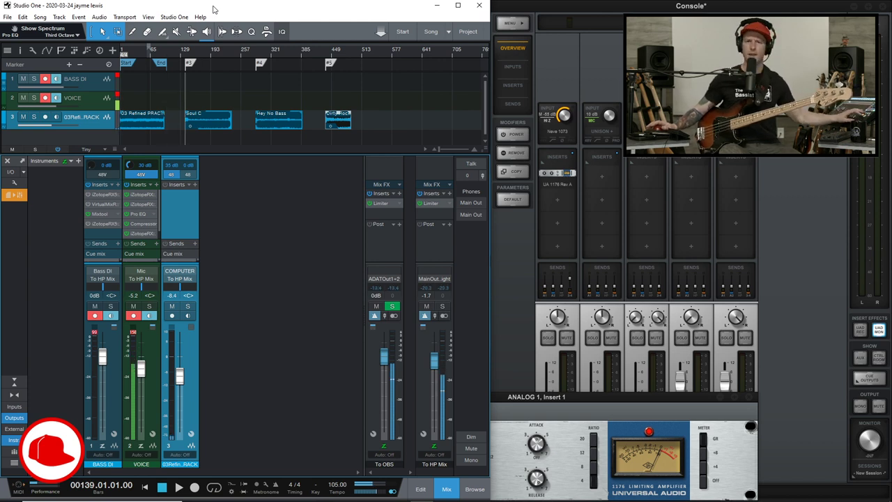
# Play the Soul C backing track briefly from marker #3 in Studio One and stop playback
pyautogui.press('space')
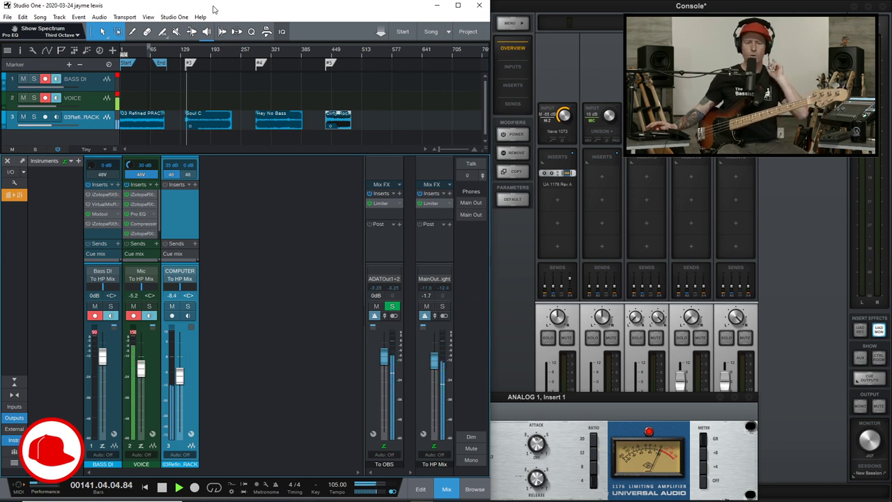
pyautogui.press('space')
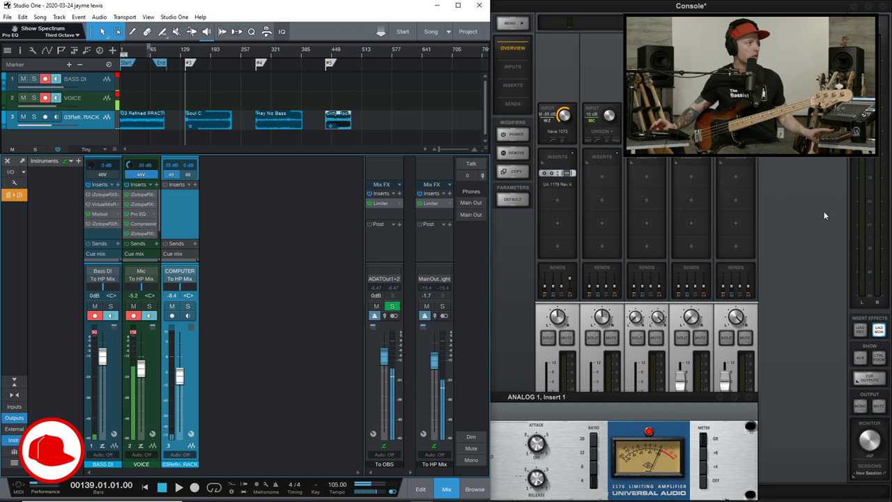
# In Console, show the Neve 1073, bypass the UA 1176 Rev A and add the Teletronix LA-2 to Analog 1's second insert
pyautogui.click(558, 129)
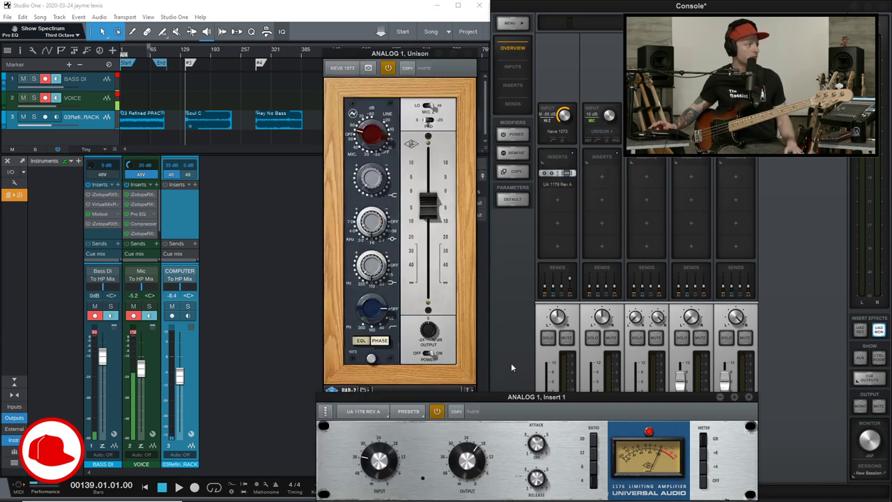
pyautogui.click(436, 412)
pyautogui.click(557, 201)
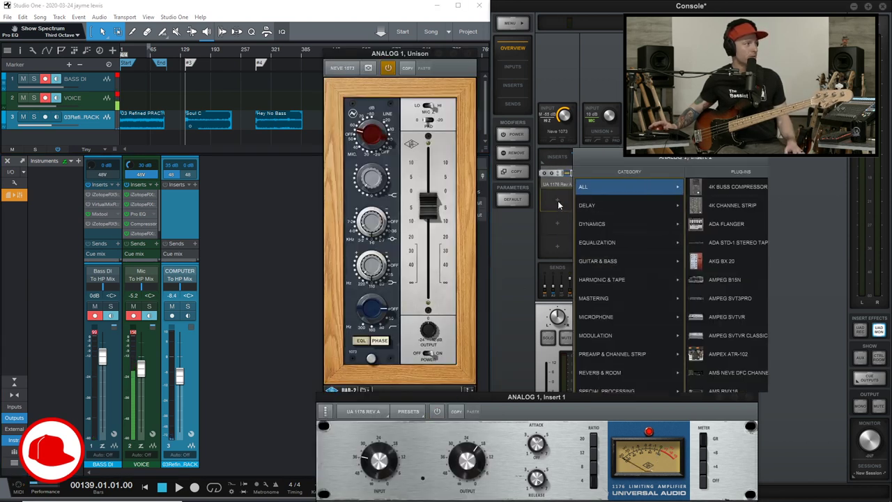
pyautogui.click(631, 217)
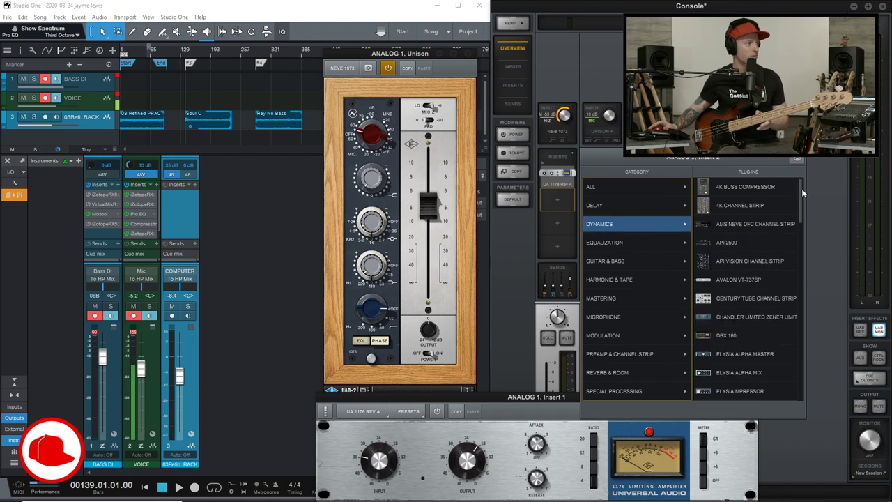
pyautogui.moveTo(801, 188); pyautogui.dragTo(799, 348)
pyautogui.scroll(1, 800, 349)
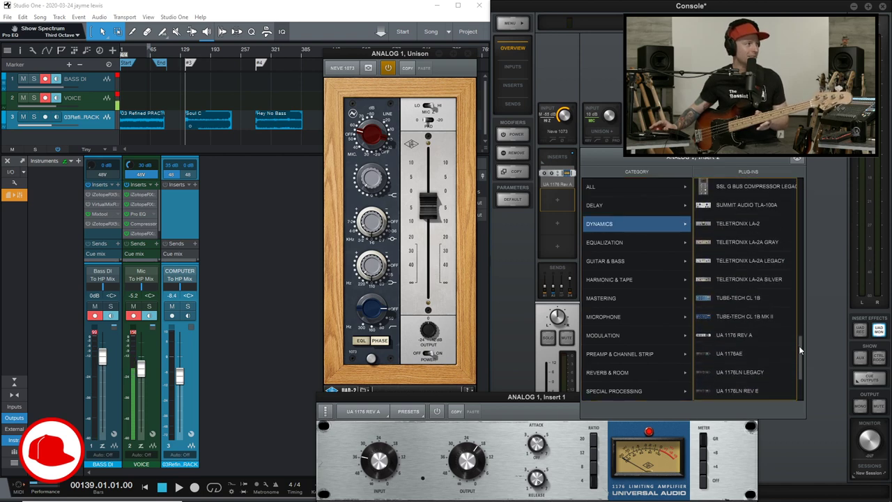
pyautogui.click(747, 227)
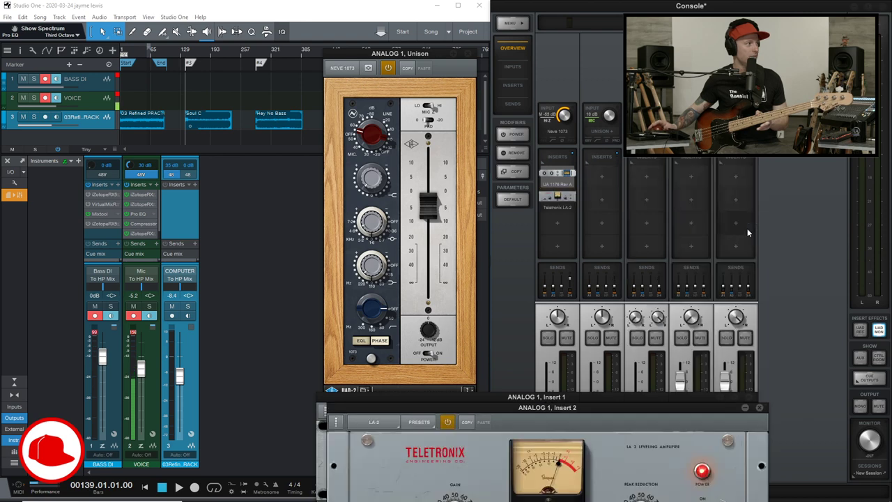
# Close the UA 1176 window and reopen the Teletronix LA-2, placing it over the lower part of the Neve 1073
pyautogui.moveTo(586, 398); pyautogui.dragTo(576, 268)
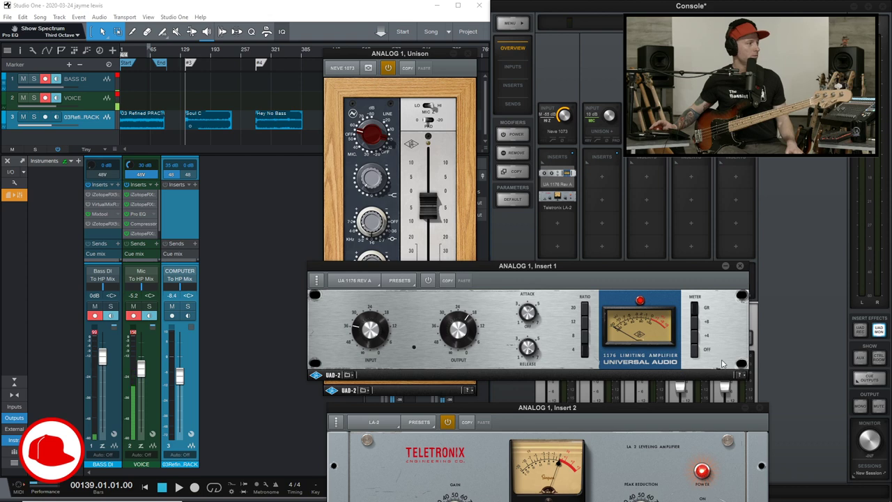
pyautogui.click(762, 411)
pyautogui.click(740, 266)
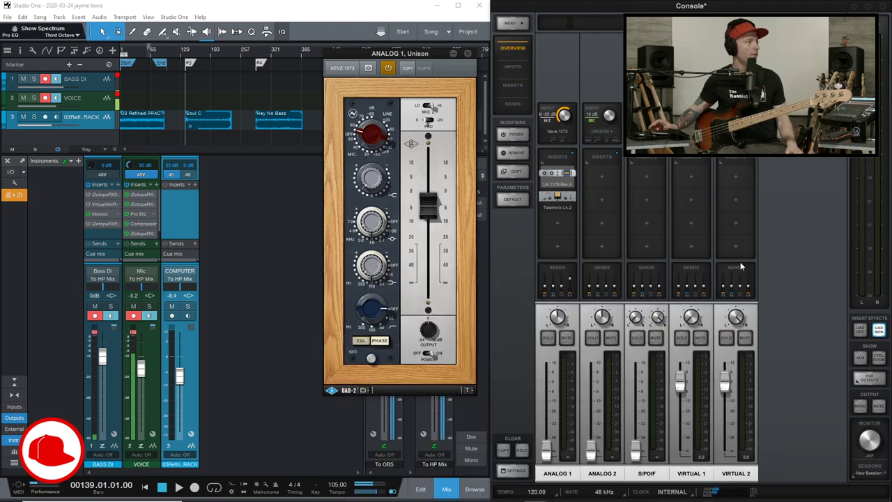
pyautogui.click(557, 200)
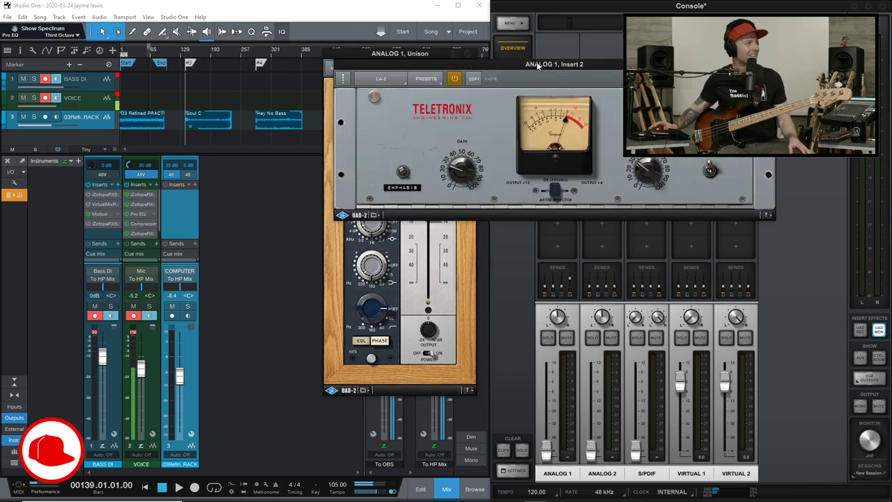
pyautogui.moveTo(538, 65); pyautogui.dragTo(485, 236)
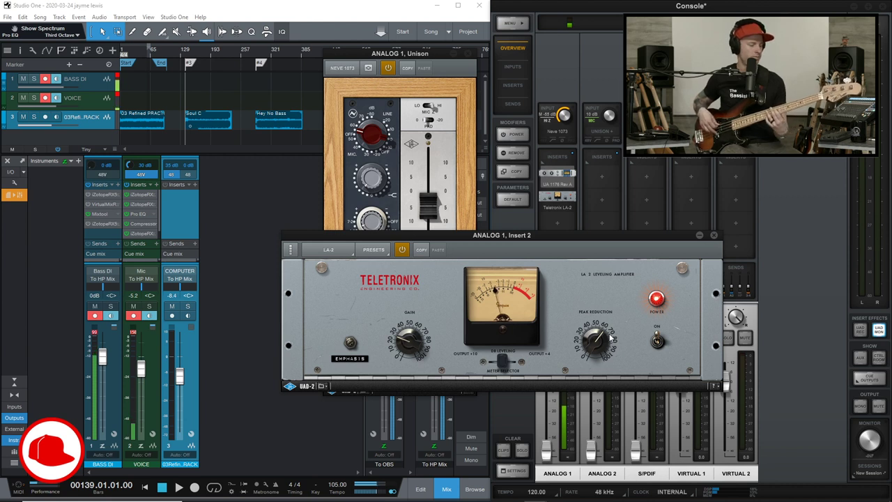
# Compare the bass sound with the Teletronix LA-2 bypassed and enabled, leaving it enabled
pyautogui.click(402, 249)
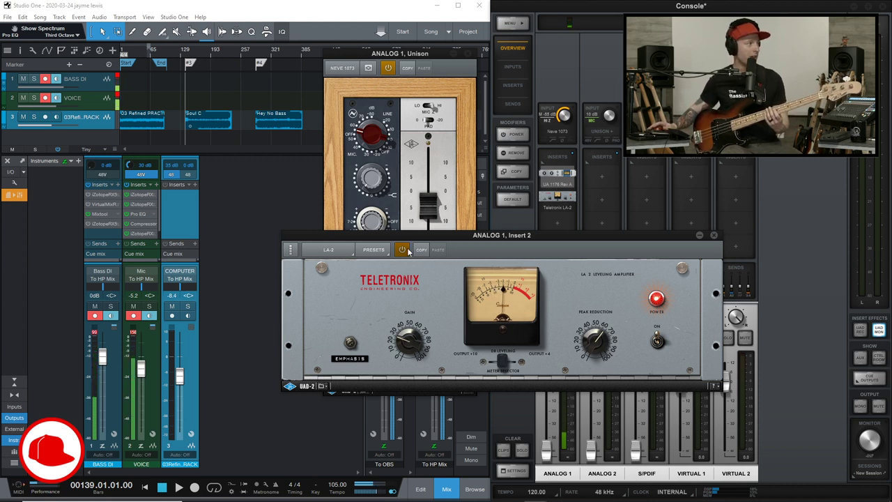
pyautogui.click(402, 251)
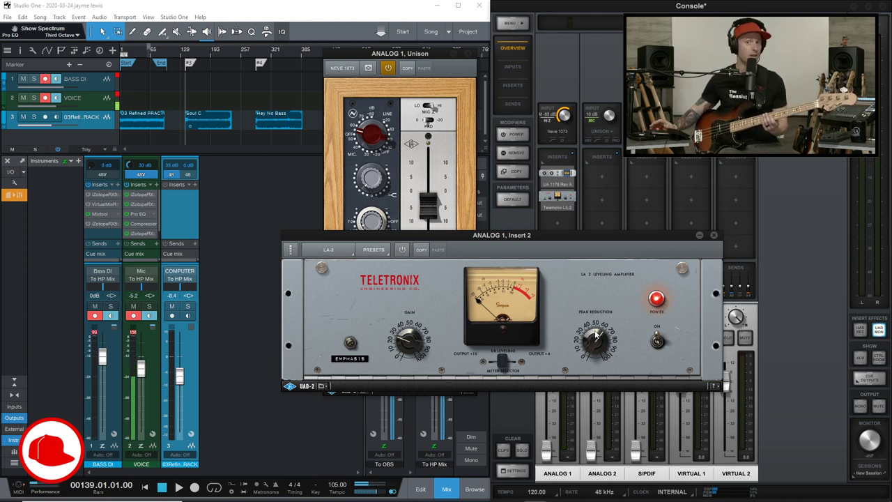
pyautogui.click(402, 251)
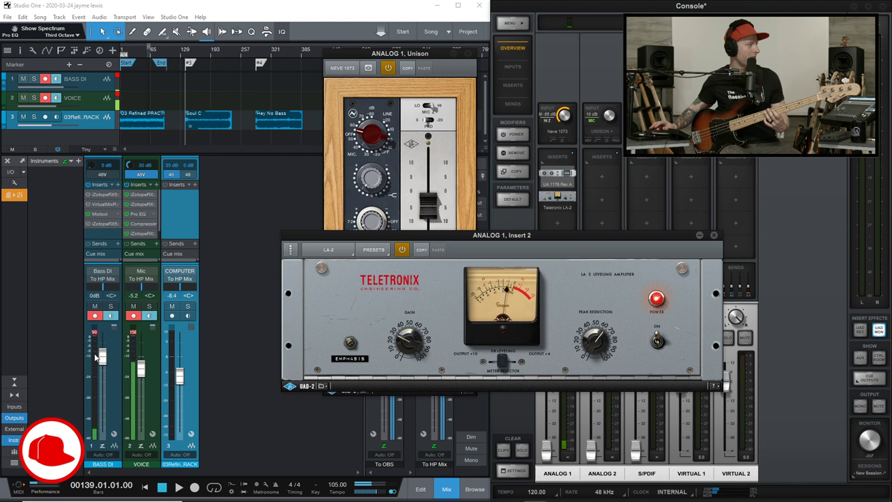
pyautogui.click(402, 250)
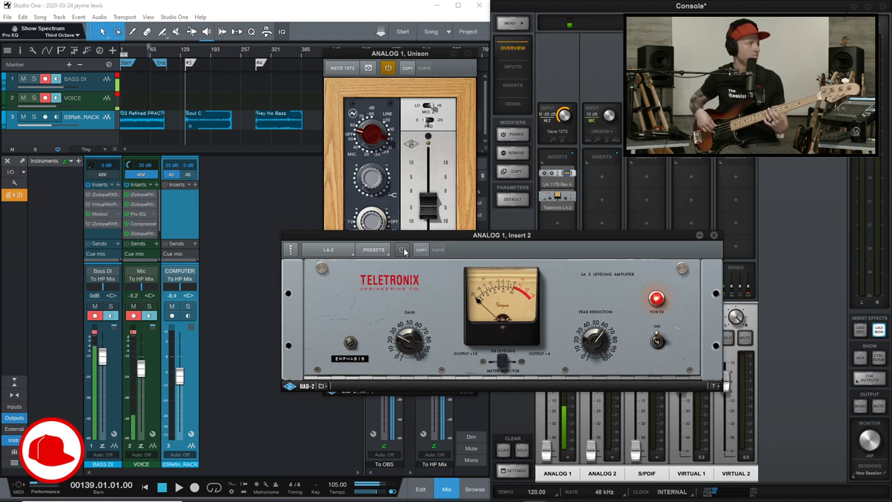
pyautogui.click(403, 250)
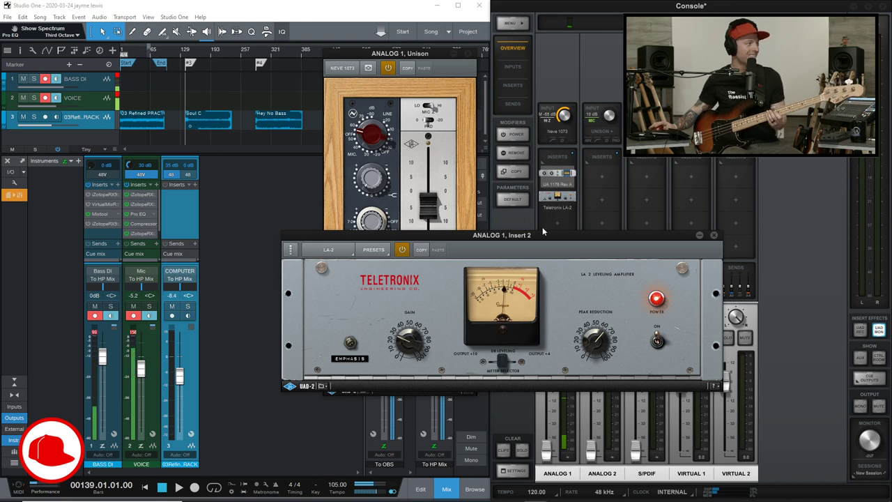
# Move the LA-2 window clear of the Neve 1073 and play the Soul C backing track in Studio One
pyautogui.moveTo(530, 235); pyautogui.dragTo(607, 316)
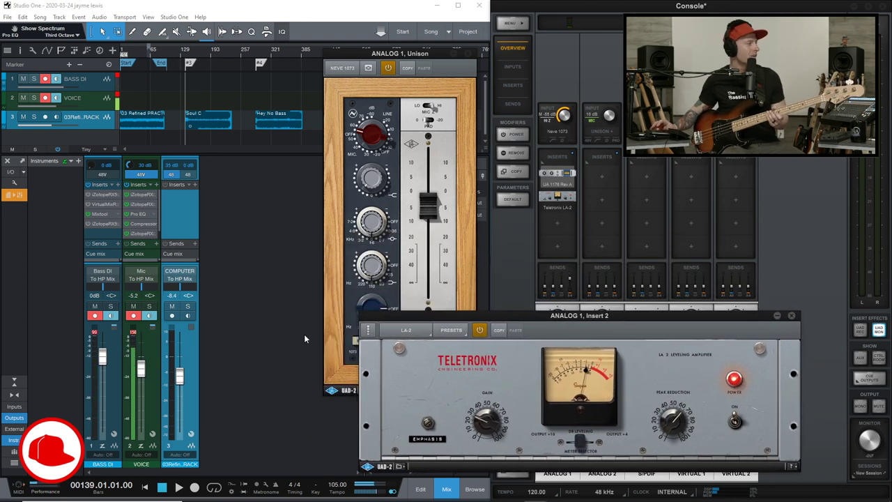
pyautogui.click(240, 318)
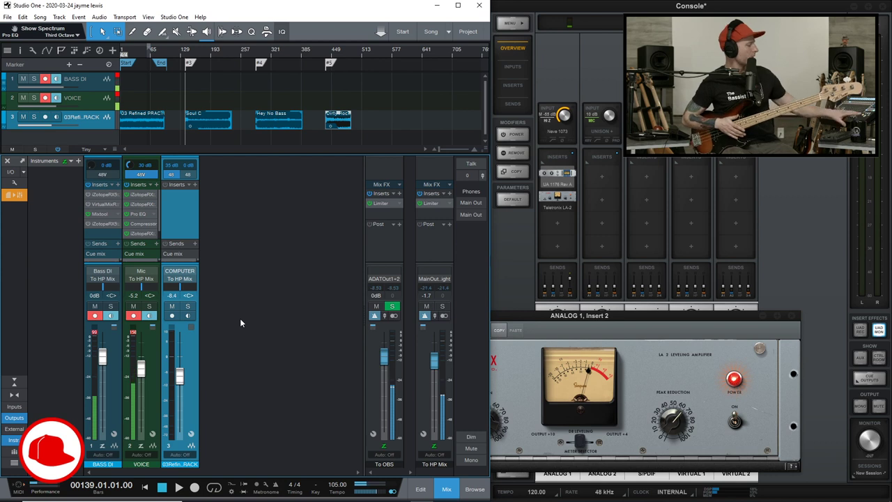
pyautogui.press('space')
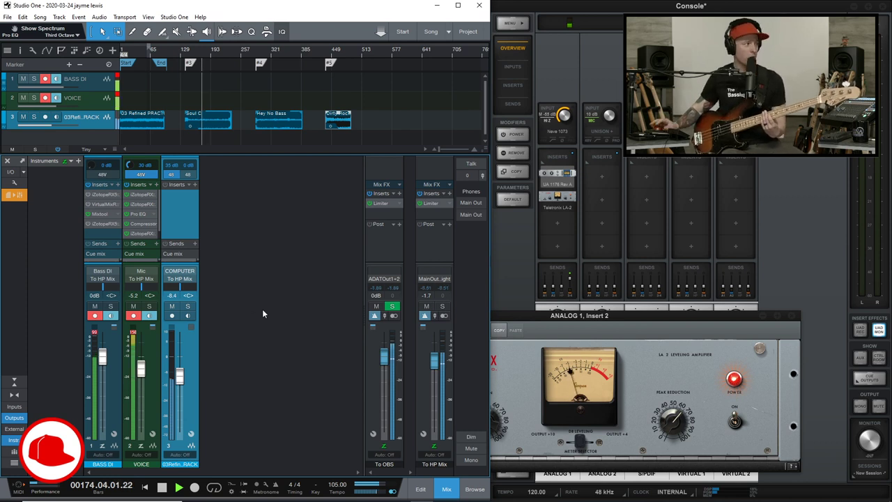
# Compare the bass in the track with the LA-2 and Neve 1073 bypassed, re-enabling the Neve 1073 first and the LA-2 second
pyautogui.click(535, 314)
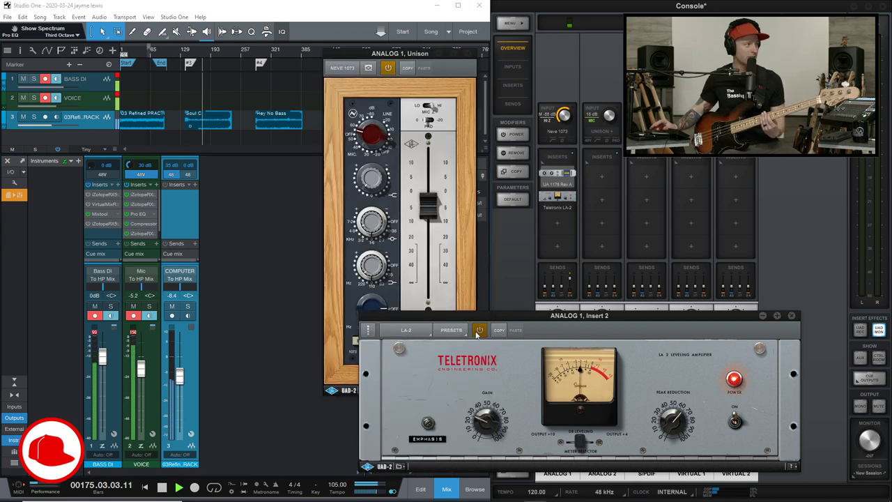
pyautogui.click(389, 68)
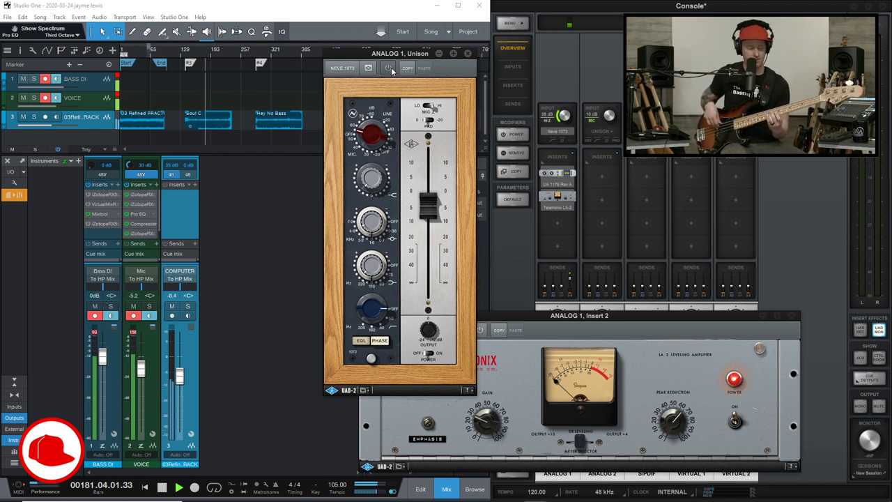
pyautogui.click(388, 68)
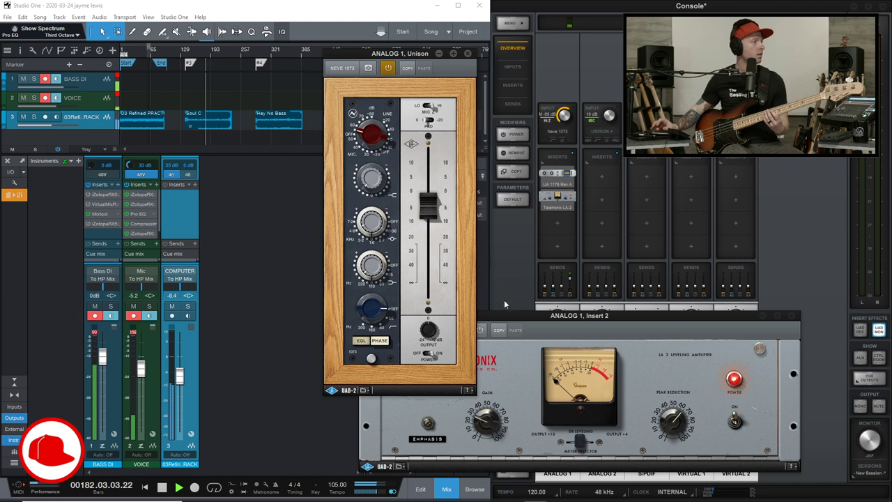
pyautogui.click(480, 329)
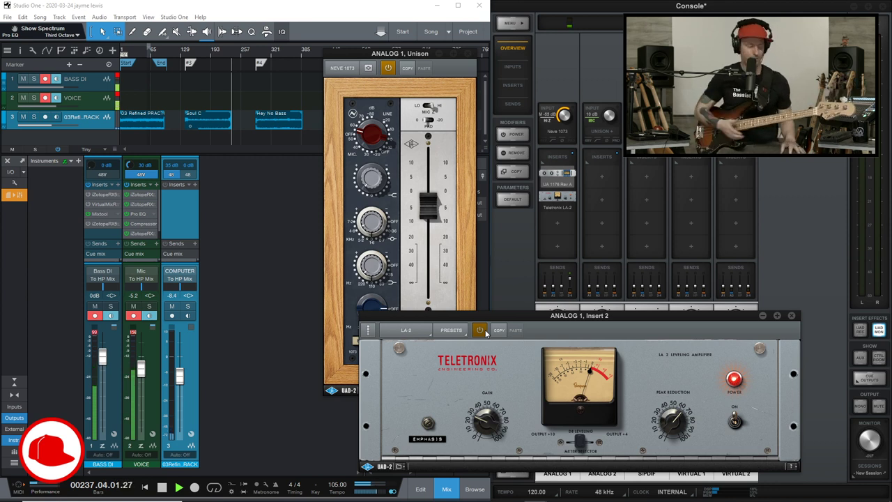
# Return the playhead to marker #3 and advance it to marker #4 at the Hey No Bass clip
pyautogui.press('b')
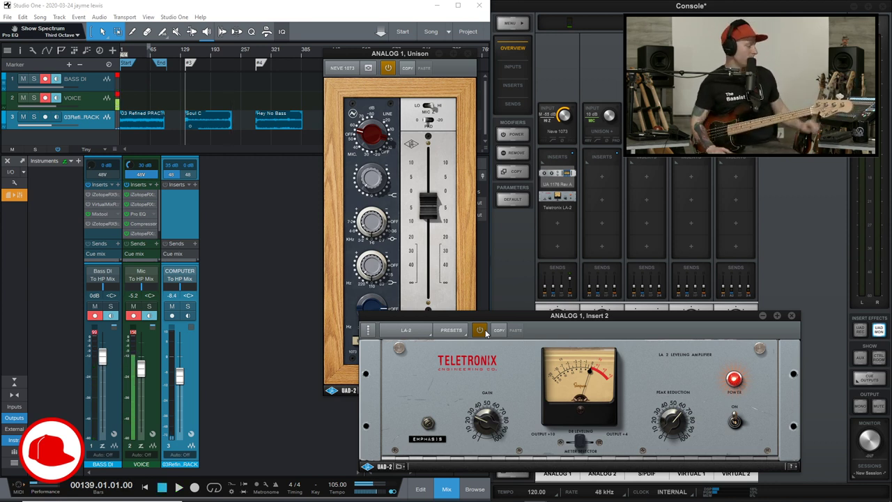
pyautogui.press('n')
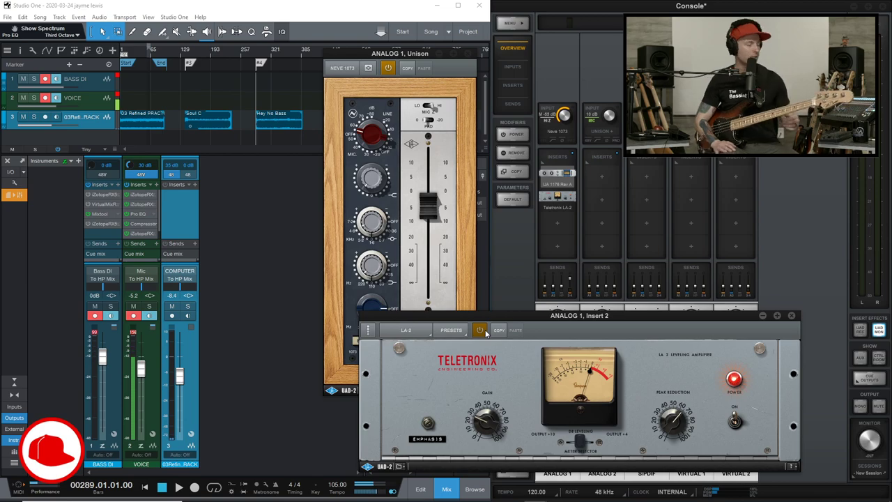
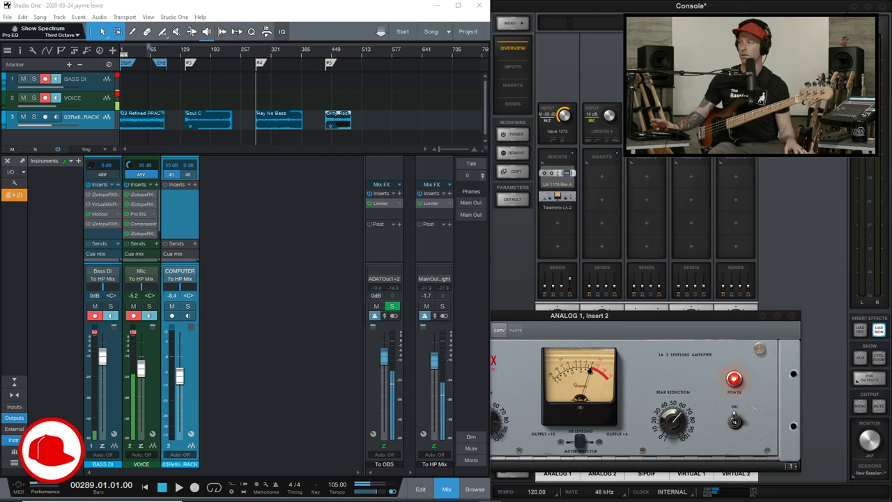
# Close the LA-2 window and replace the Neve 1073 in Analog 1's Unison slot with the Ampeg SVTVR
pyautogui.click(793, 314)
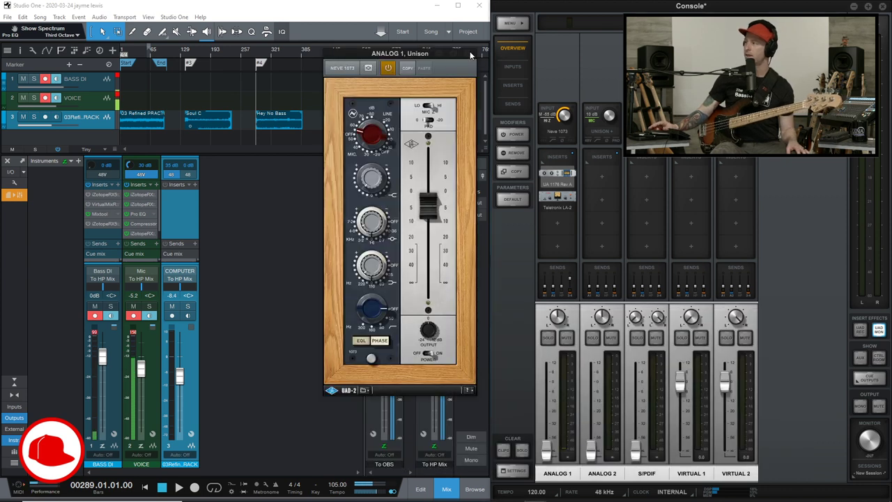
pyautogui.click(470, 54)
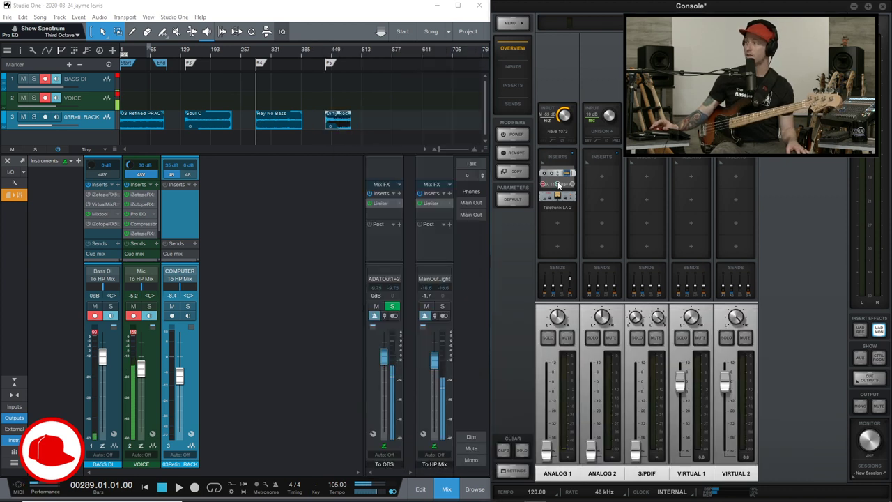
pyautogui.rightClick(556, 133)
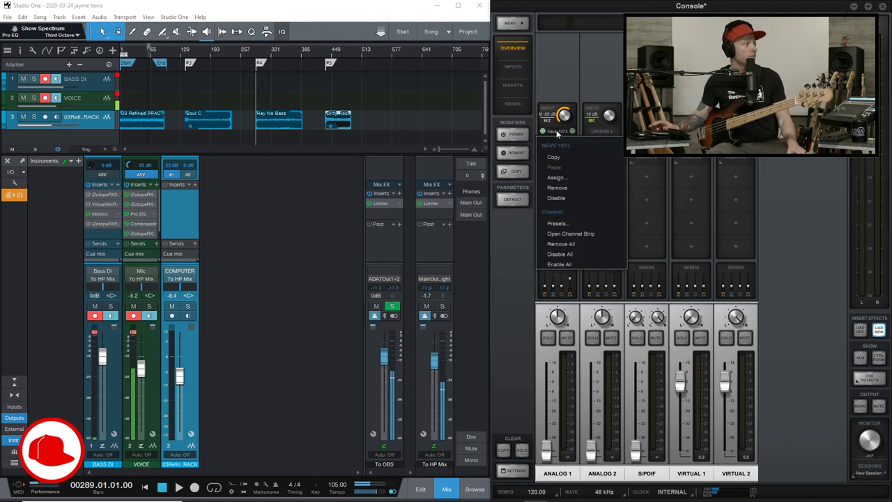
pyautogui.click(557, 133)
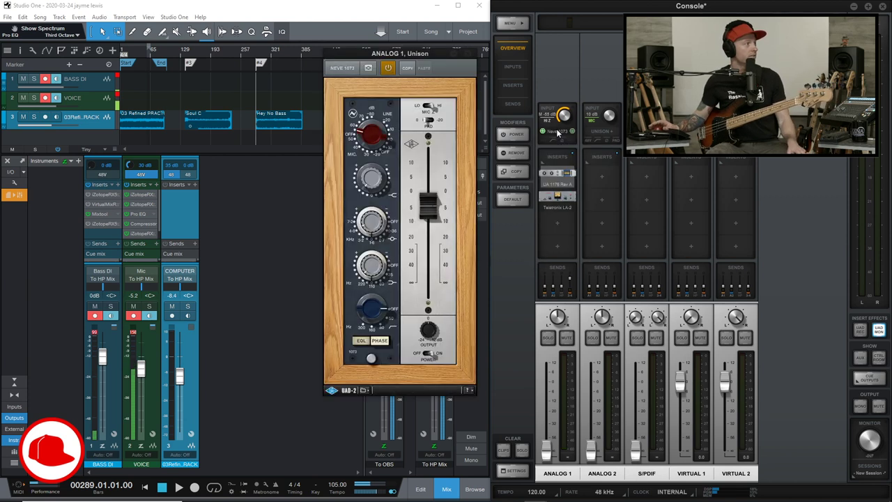
pyautogui.click(342, 68)
pyautogui.click(349, 111)
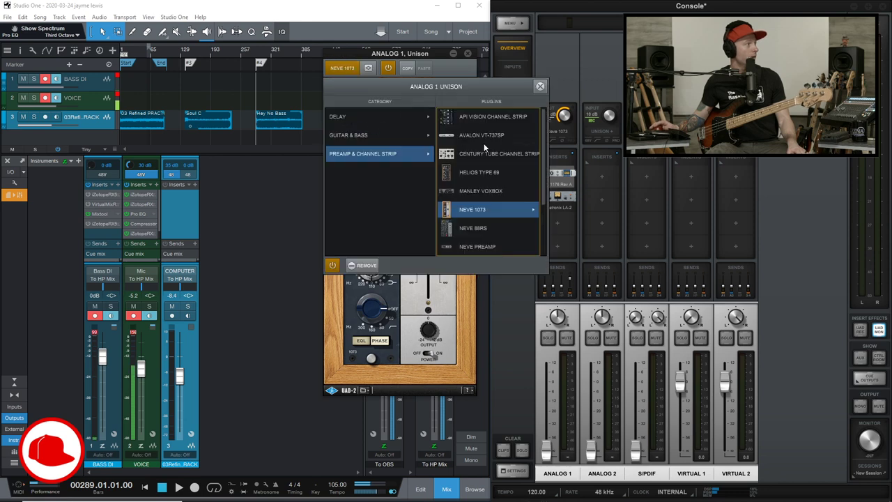
pyautogui.click(372, 135)
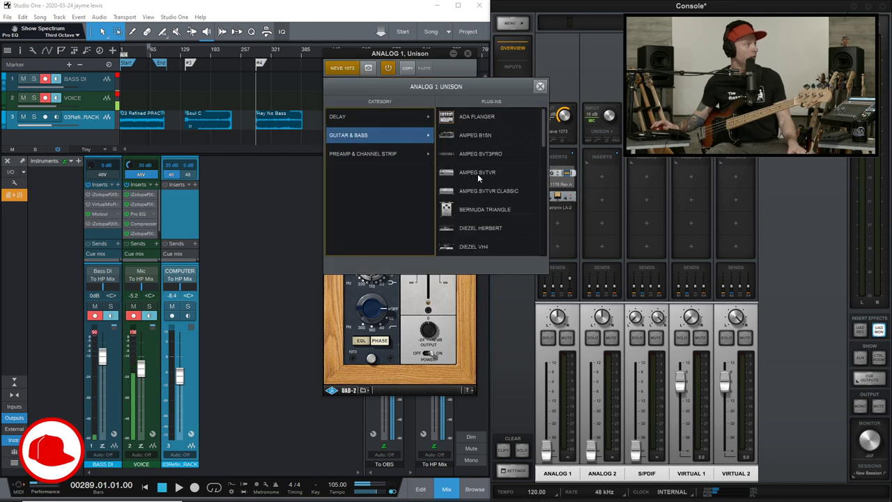
pyautogui.click(477, 174)
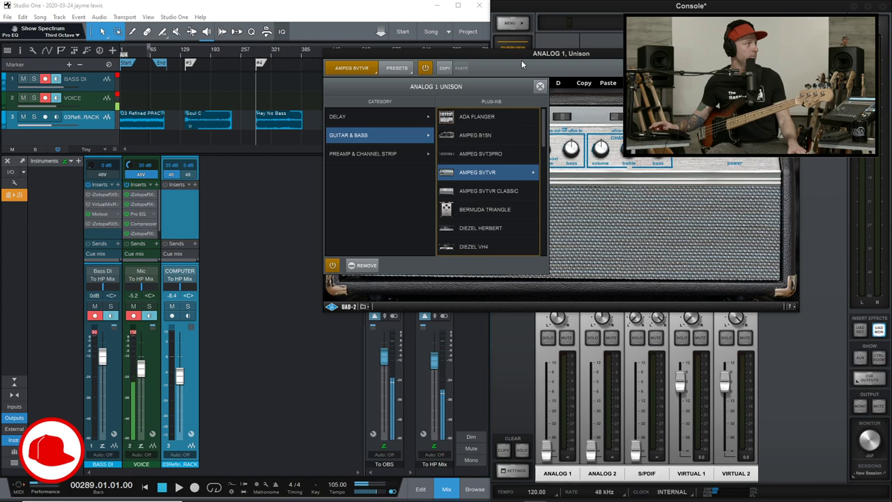
# Reposition the Ampeg SVTVR window and check the UA 1176 and LA-2 inserts on Analog 1, closing both
pyautogui.moveTo(521, 63); pyautogui.dragTo(366, 209)
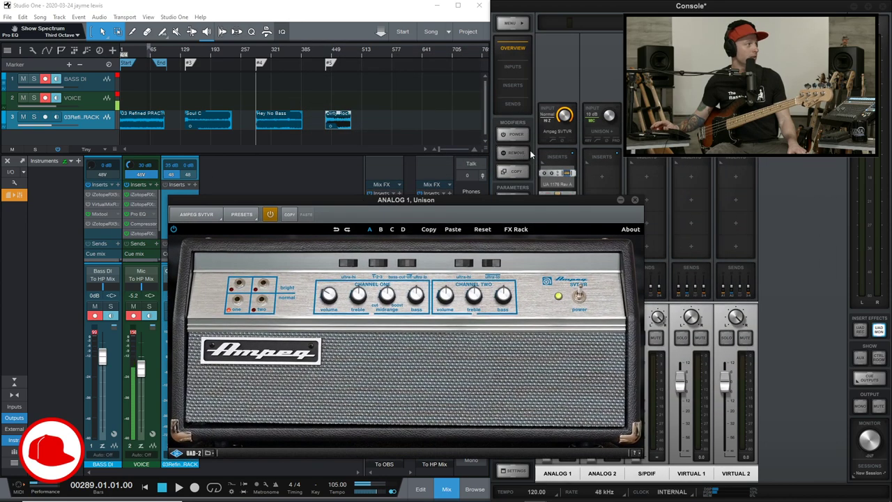
pyautogui.click(562, 184)
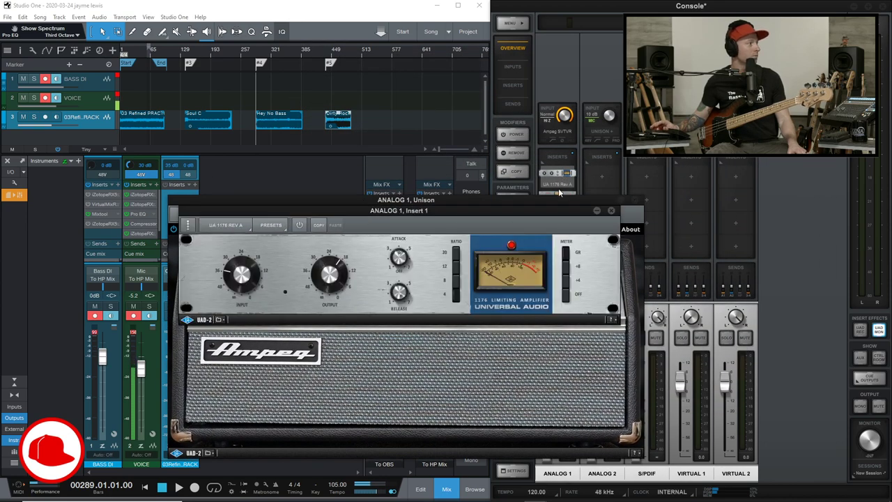
pyautogui.click(611, 209)
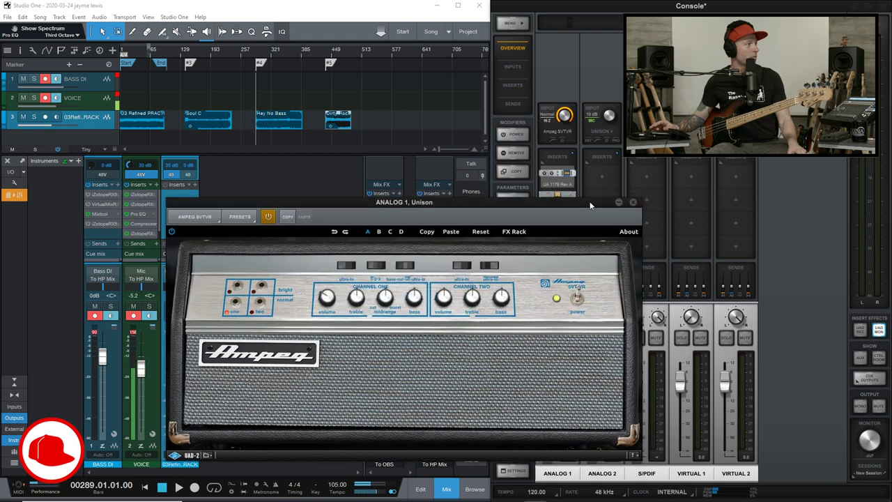
pyautogui.moveTo(590, 205); pyautogui.dragTo(590, 290)
pyautogui.click(557, 201)
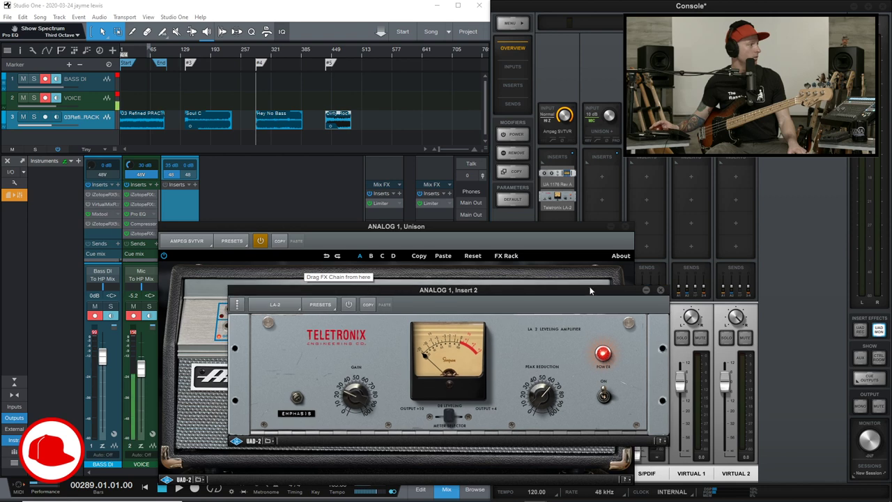
pyautogui.click(660, 291)
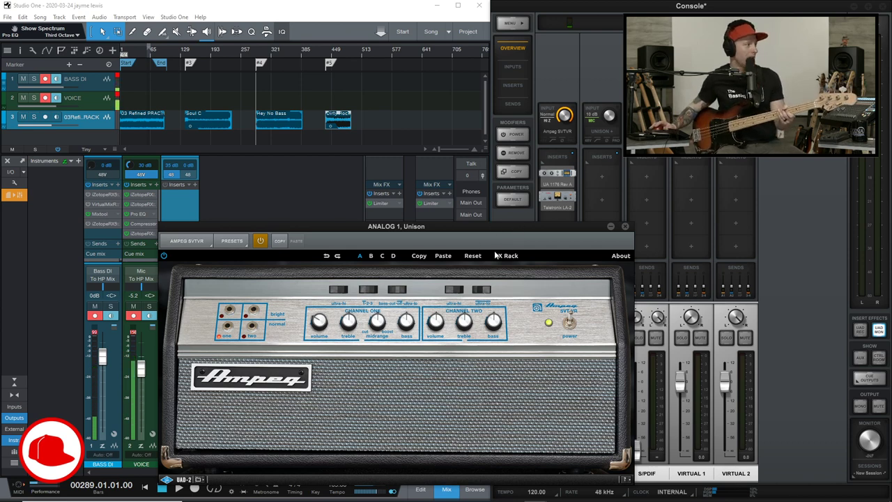
pyautogui.moveTo(479, 225); pyautogui.dragTo(474, 197)
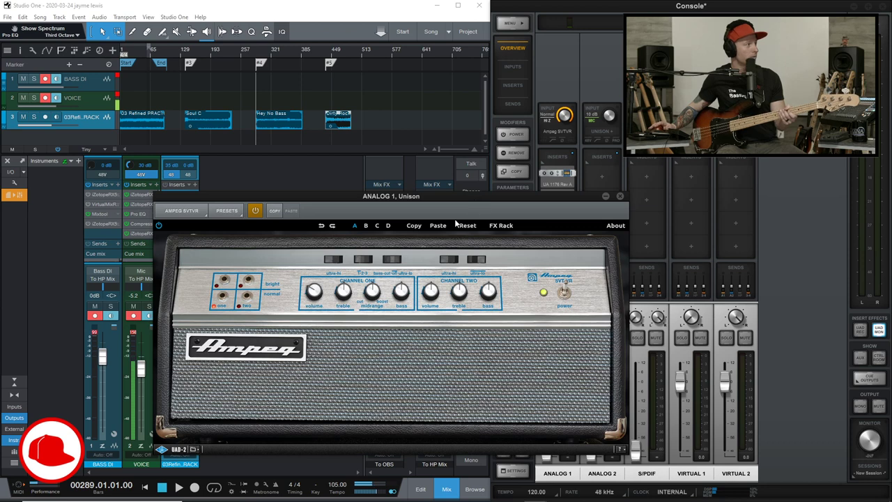
# Audition the Ampeg SVTVR presets 8X10 Funky Rock A and 8X10 Funky Rock B on the bass
pyautogui.click(233, 215)
pyautogui.click(261, 260)
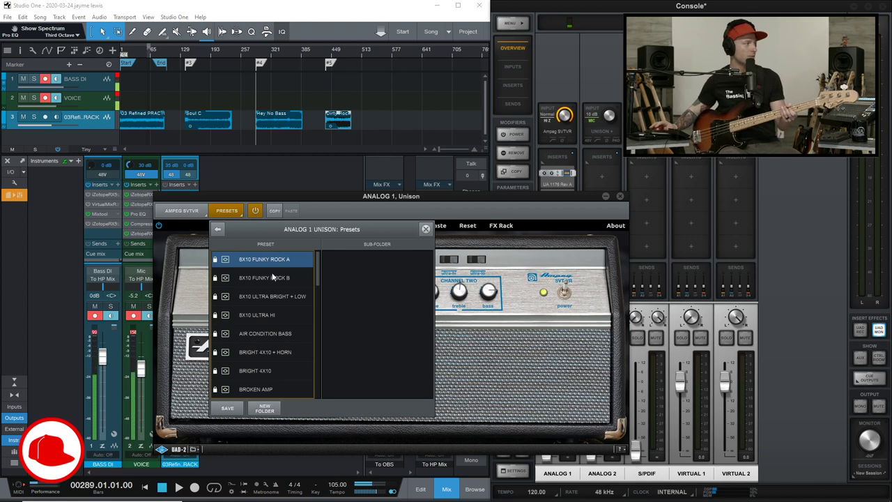
pyautogui.click(266, 282)
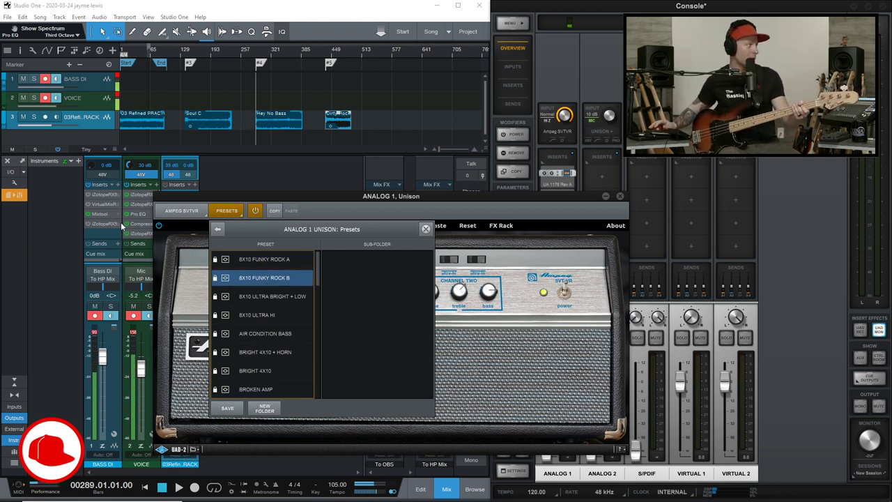
# Set the gain of the Mixtool insert on Studio One's Bass DI channel to 12 dB and close its window
pyautogui.doubleClick(101, 213)
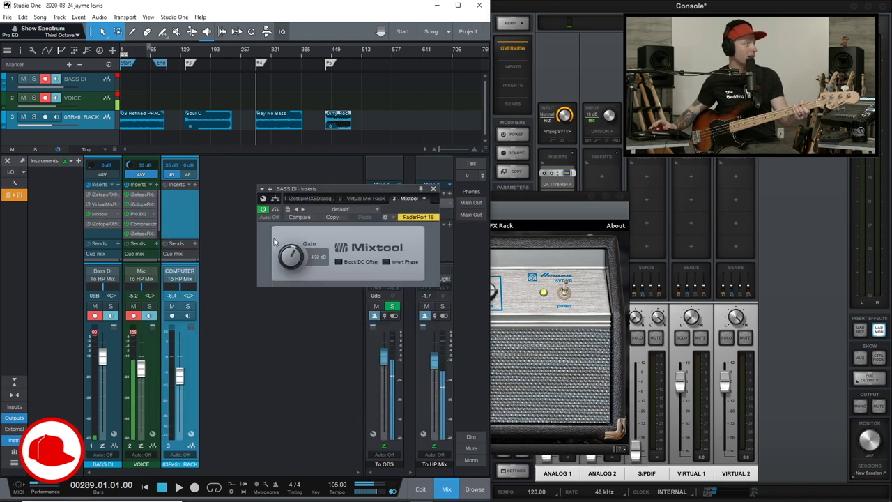
pyautogui.click(321, 255)
pyautogui.write('12')
pyautogui.press('Return')
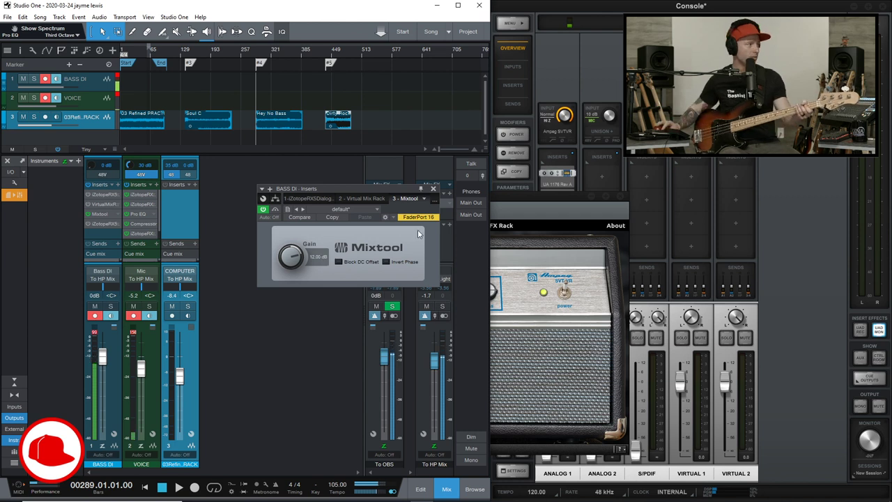
pyautogui.click(433, 187)
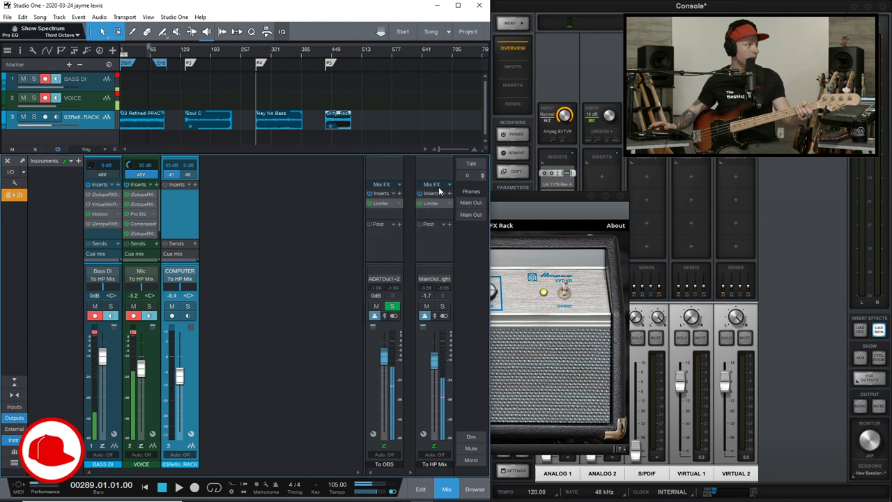
# Return to Console and step through the Ampeg SVTVR presets from 8X10 Funky Rock A to Dark Lows, comparing the bass sound
pyautogui.click(511, 197)
pyautogui.click(226, 211)
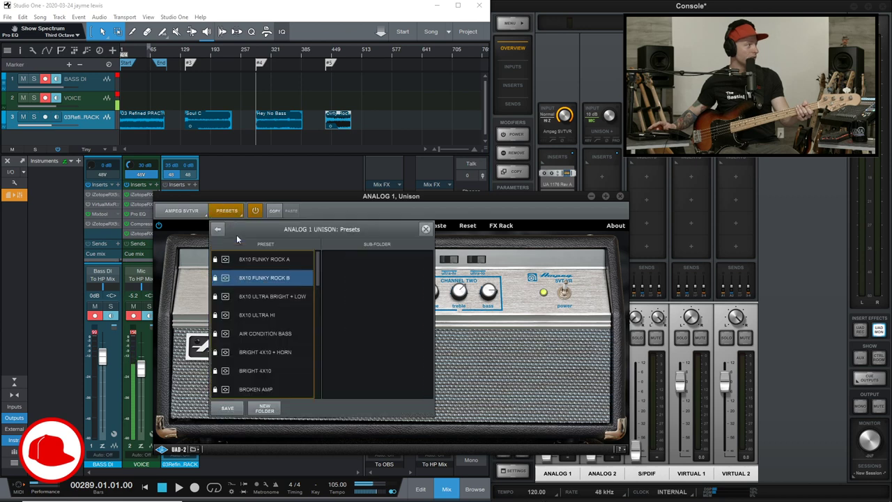
pyautogui.click(247, 259)
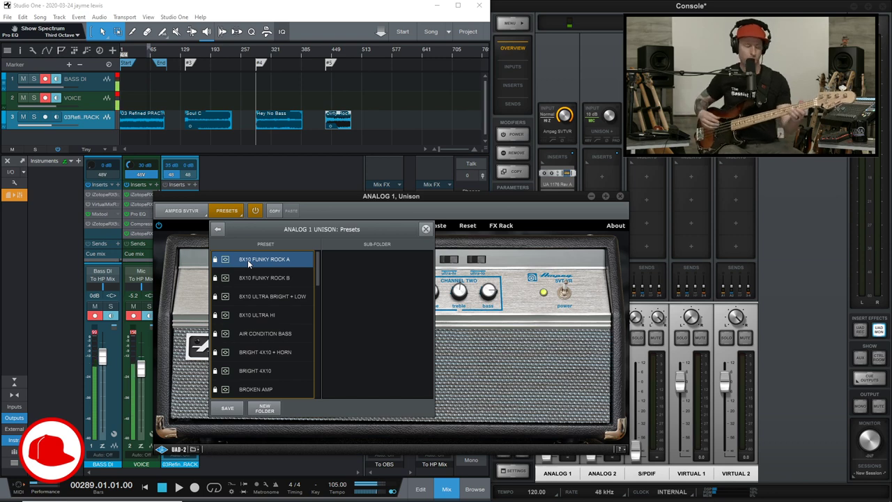
pyautogui.press('Down')
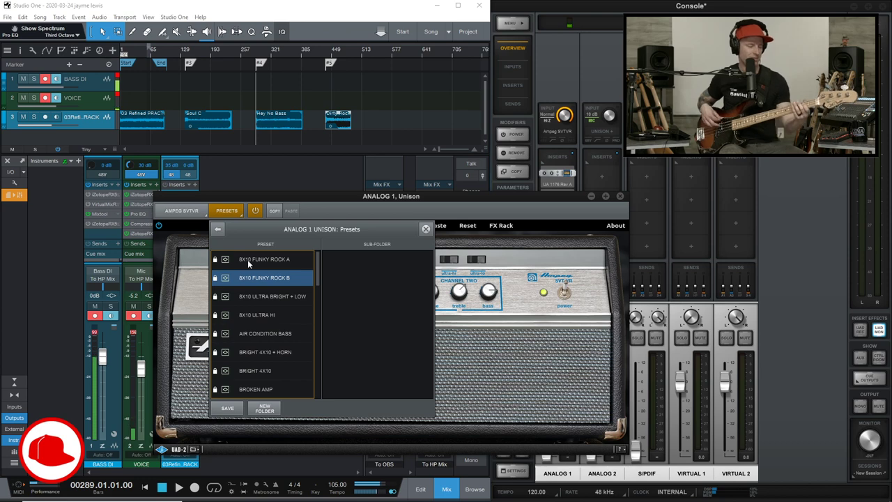
pyautogui.press('Down')
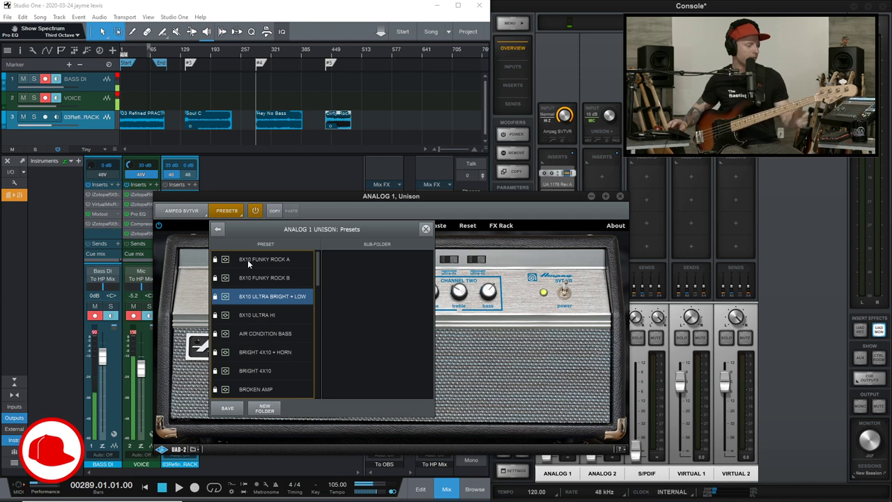
pyautogui.press('Down')
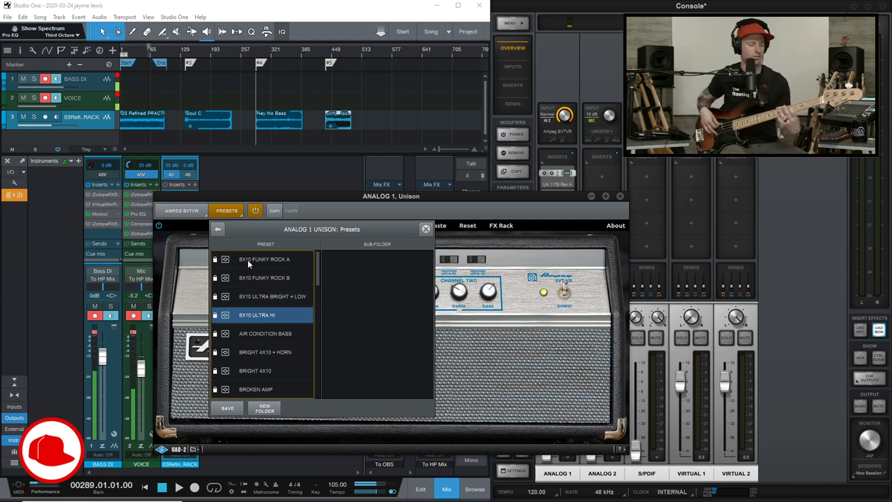
pyautogui.press('Down')
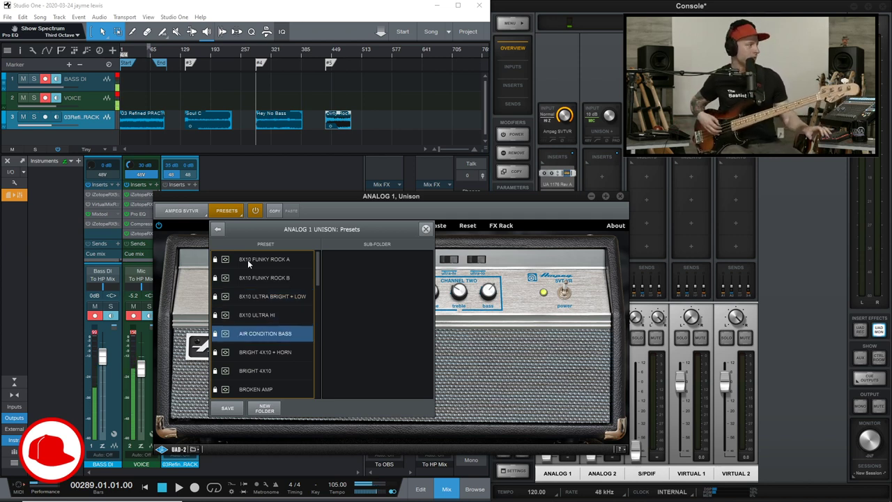
pyautogui.press('Down')
pyautogui.press('Down')
pyautogui.press('Down')
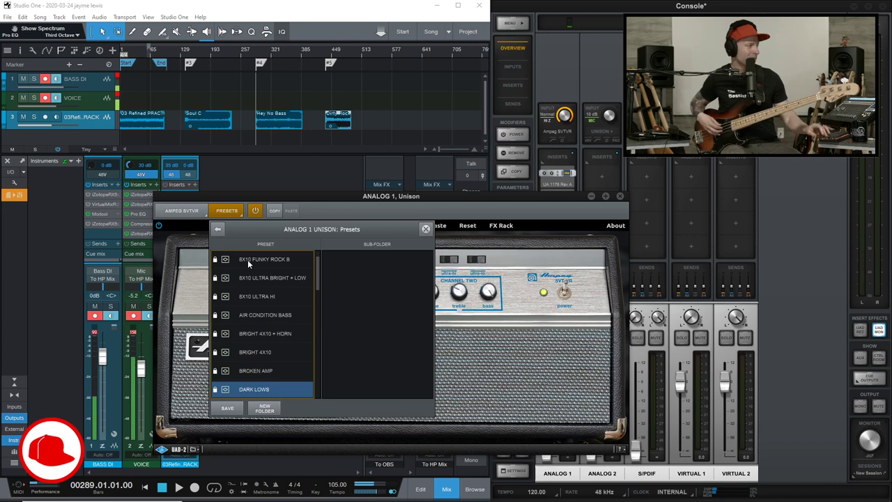
# Browse further through the Ampeg SVTVR presets, audition Default and Fretless Lyrical, and close the preset browser
pyautogui.scroll(-3, 248, 259)
pyautogui.click(253, 268)
pyautogui.scroll(-3, 261, 285)
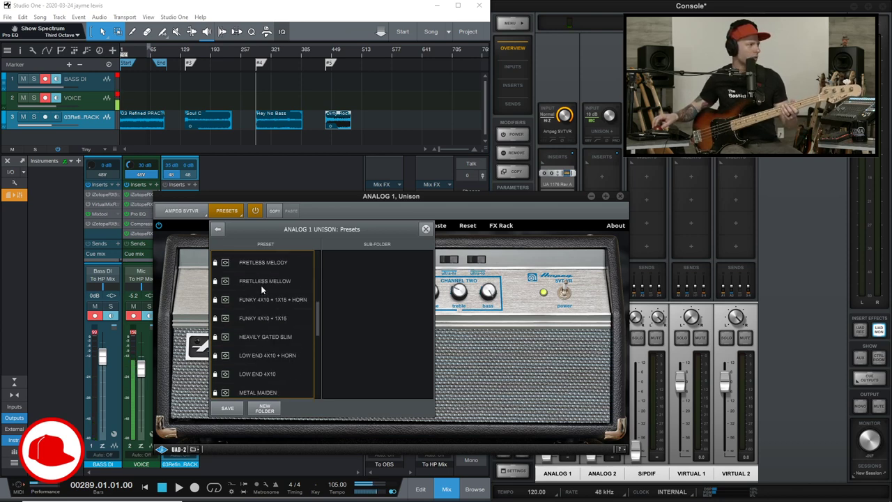
pyautogui.scroll(3, 260, 285)
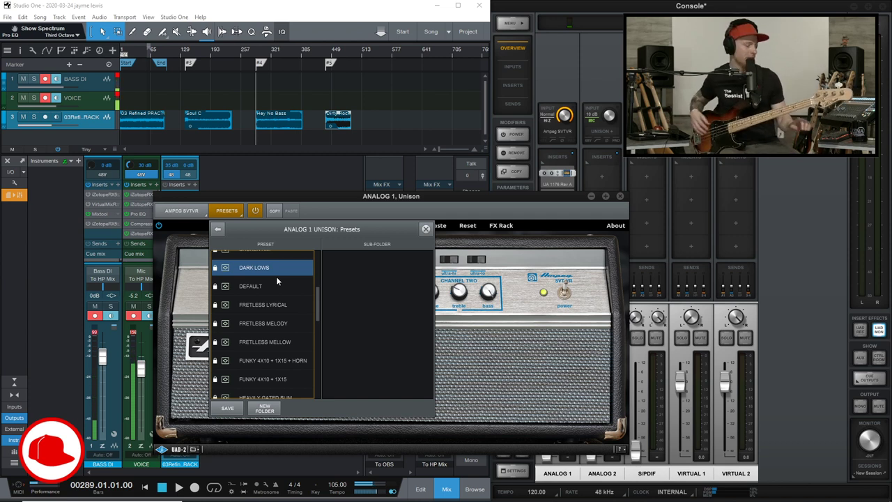
pyautogui.click(276, 279)
pyautogui.press('Down')
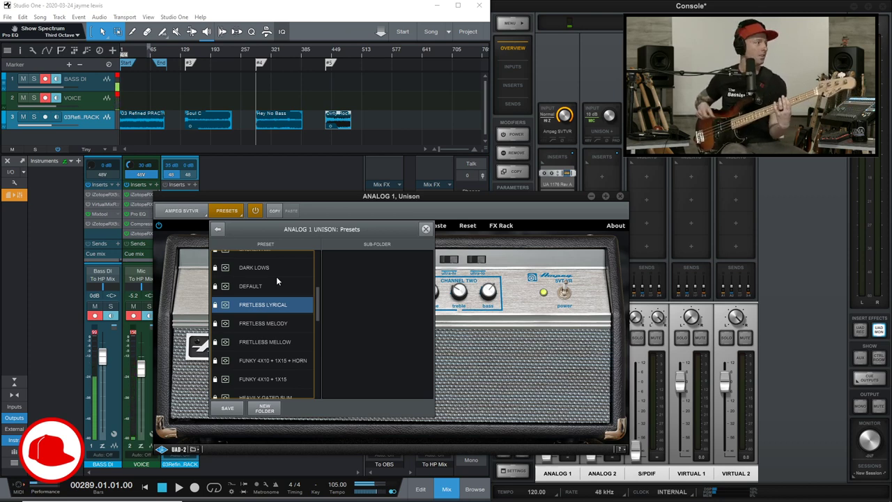
pyautogui.click(313, 199)
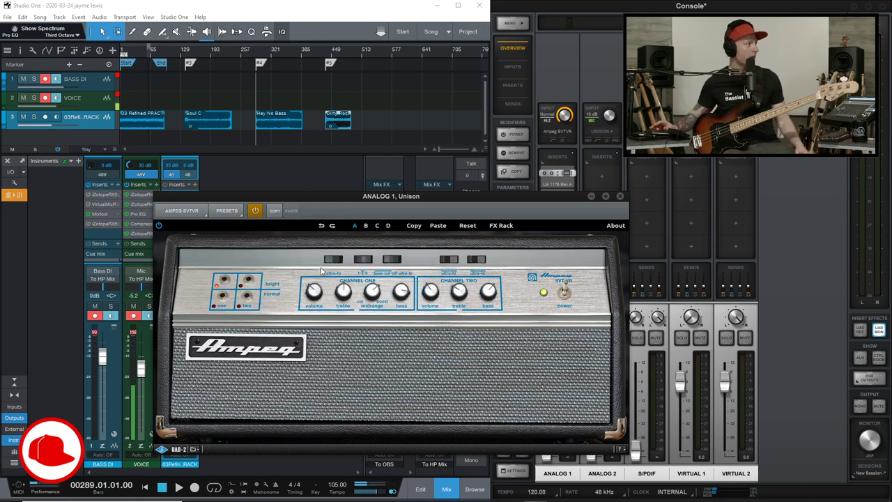
# Try the Metal Maiden preset on the Ampeg SVTVR, load 8X10 Funky Rock B instead, and close the preset browser
pyautogui.click(235, 213)
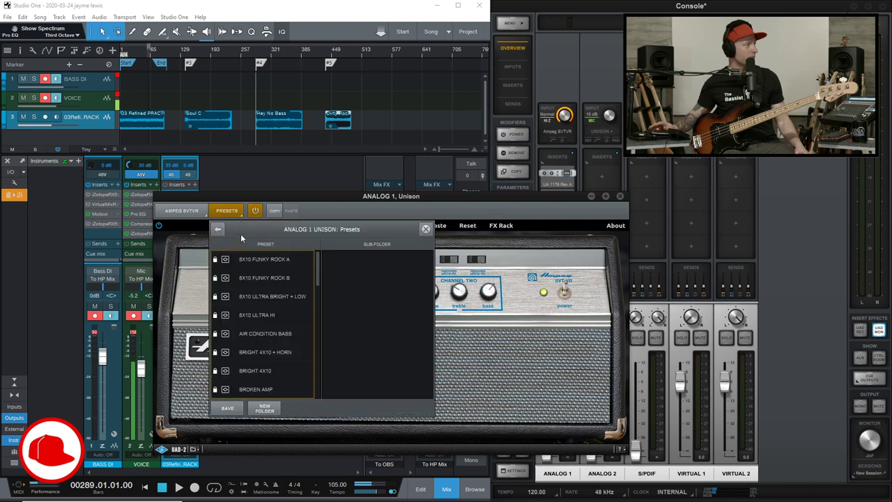
pyautogui.scroll(-3, 278, 338)
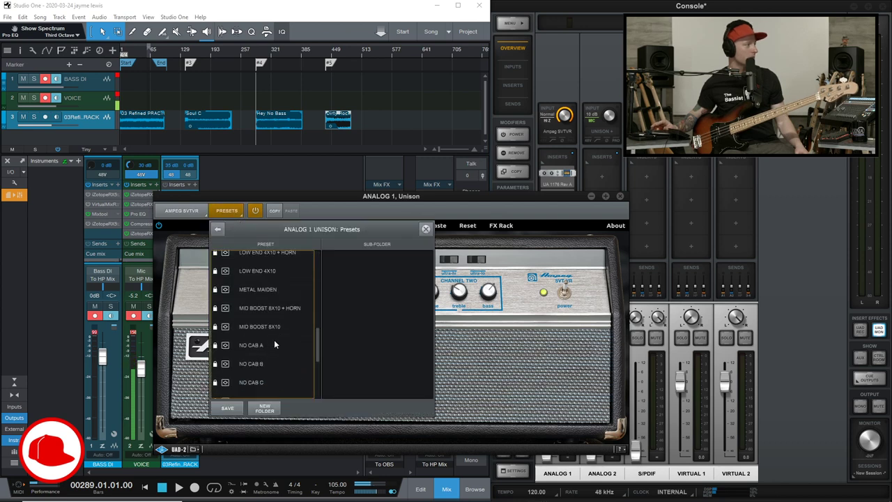
pyautogui.click(252, 293)
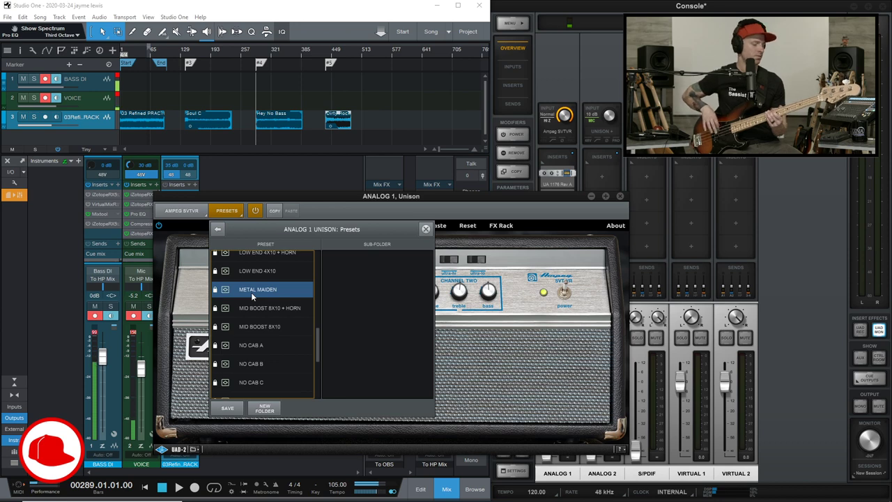
pyautogui.scroll(10, 265, 260)
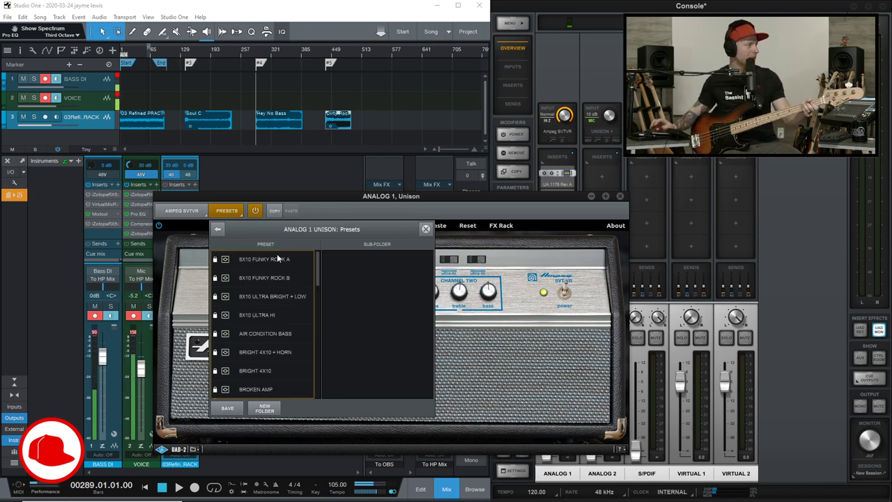
pyautogui.click(275, 279)
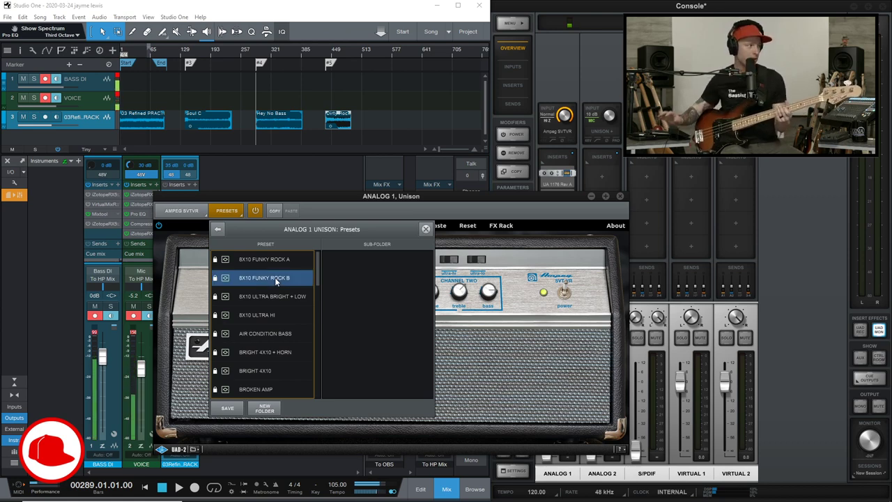
pyautogui.click(425, 230)
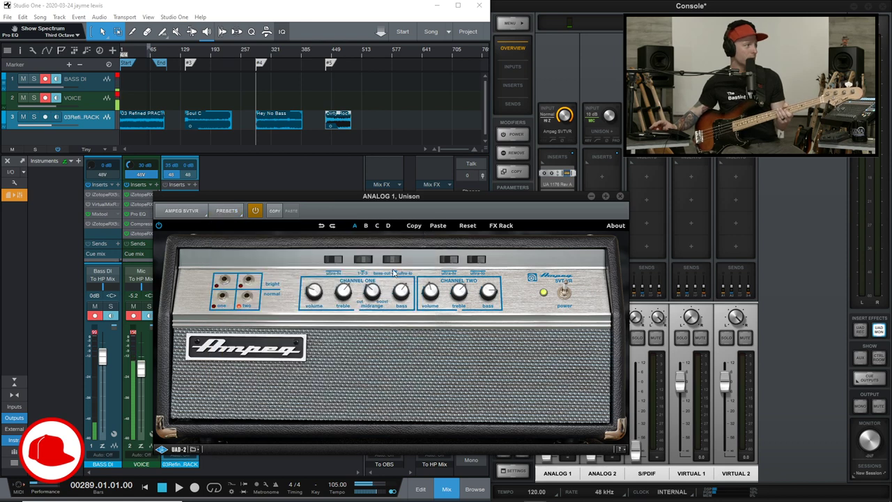
# Compare the amp's channel two bright input with its normal input, ending on normal
pyautogui.click(249, 282)
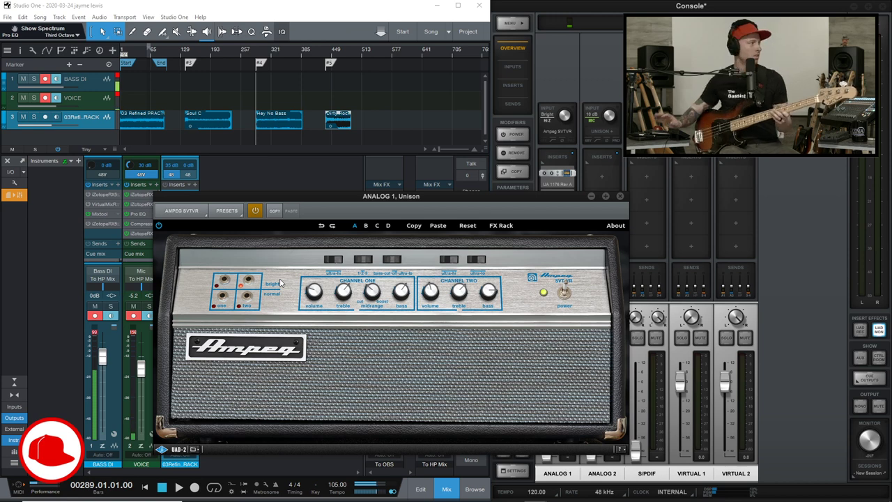
pyautogui.click(249, 299)
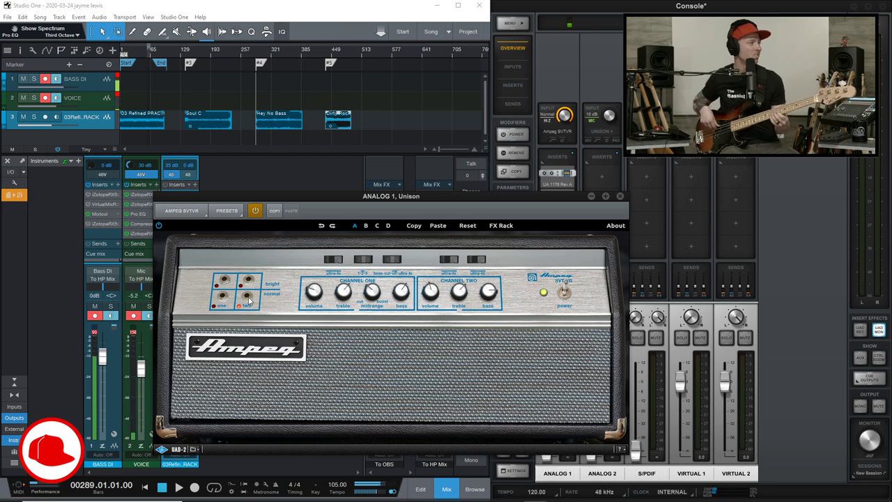
# Show the Ampeg's FX Rack and review the available cabinets, keeping 06 8x10 DYN7+RIBBON
pyautogui.click(503, 227)
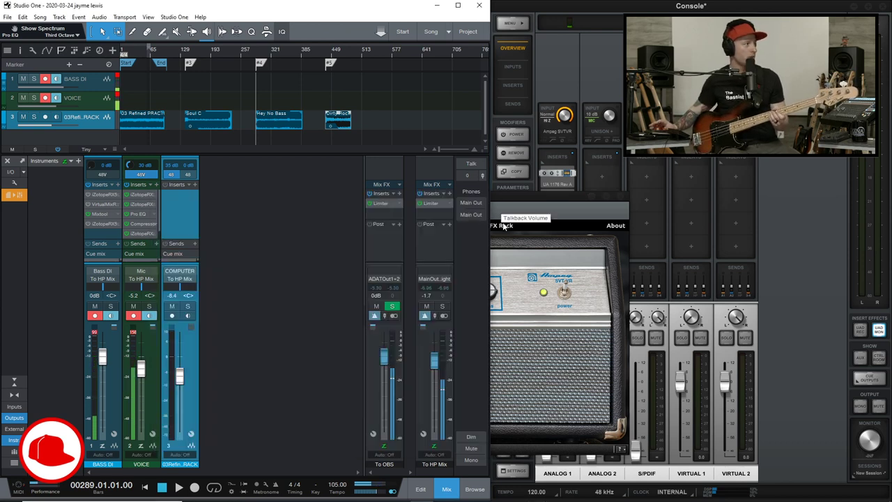
pyautogui.click(505, 225)
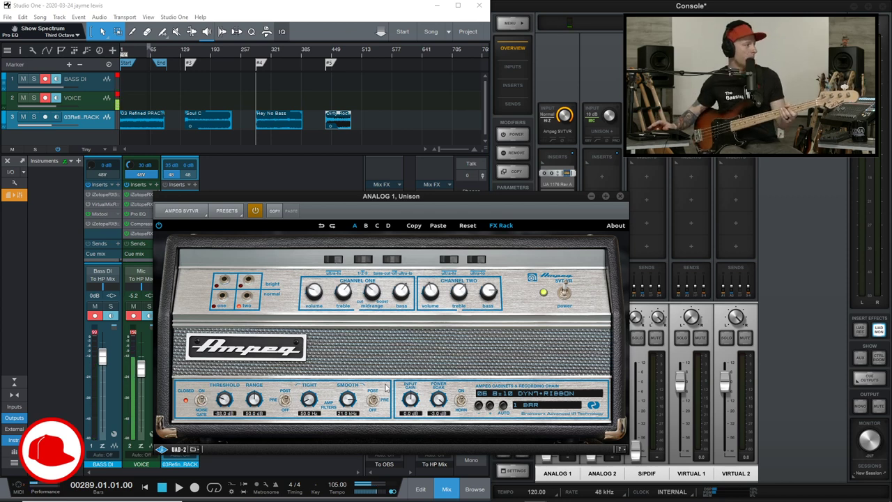
pyautogui.click(559, 395)
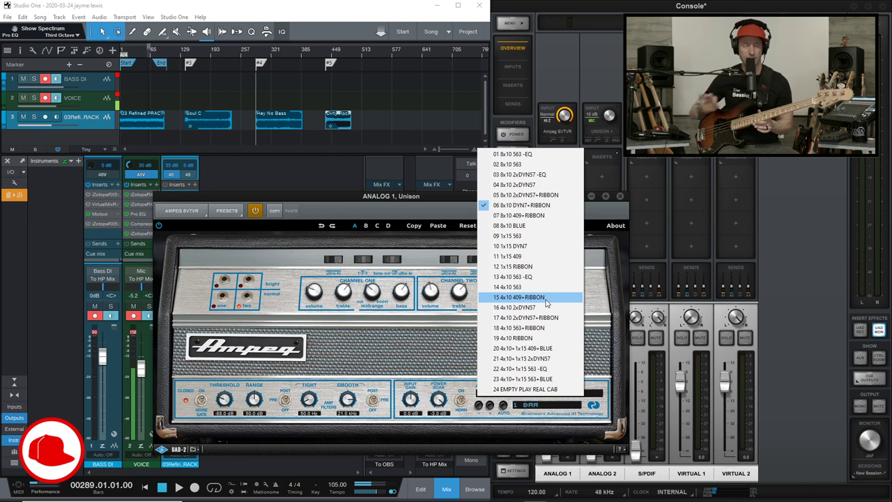
pyautogui.click(541, 206)
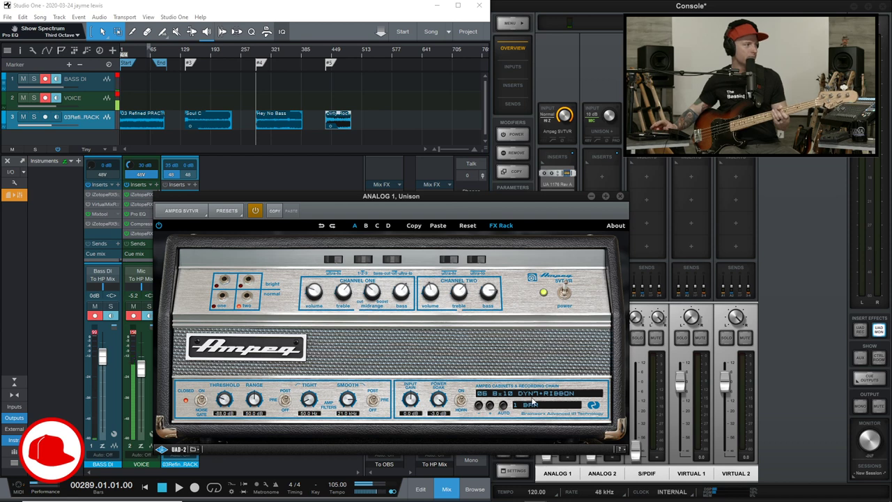
# Audition the 07 8x10 409+RIBBON cabinet on the Ampeg and switch to 04 8x10 2xDYN57
pyautogui.click(533, 401)
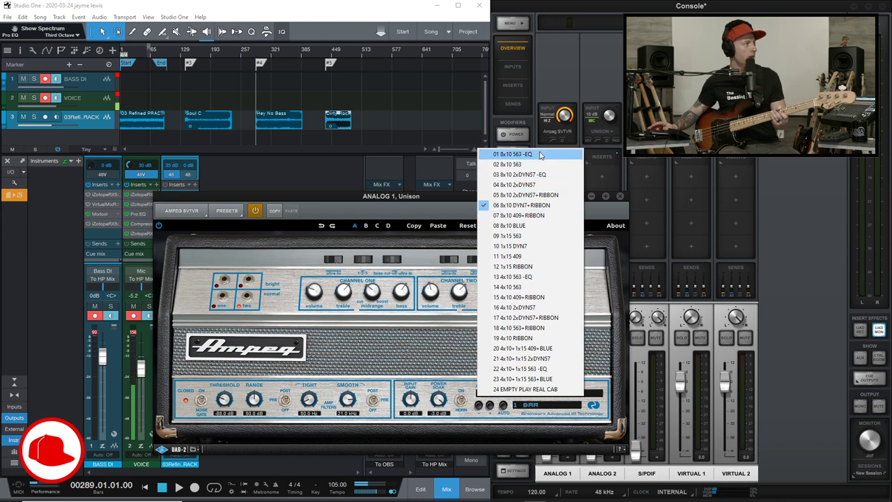
pyautogui.click(547, 216)
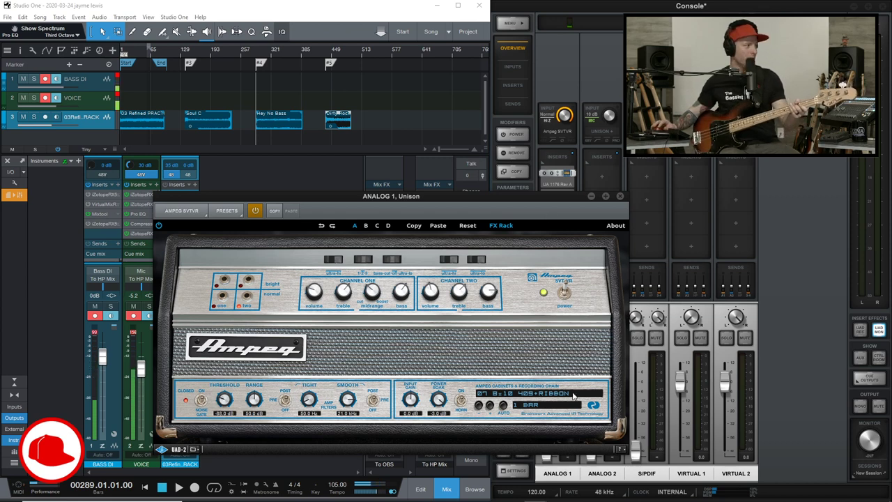
pyautogui.click(488, 394)
pyautogui.click(544, 185)
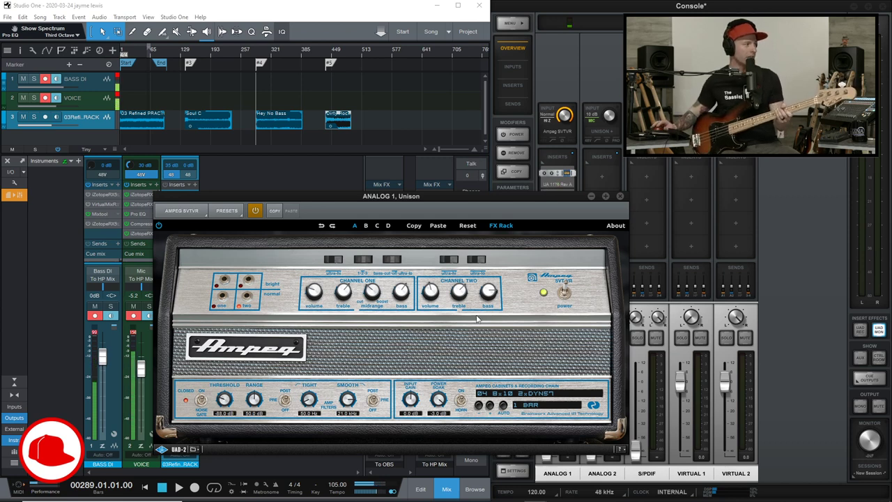
# Set the Ampeg's input gain to 11.5 dB and power soak to -8.8 dB, and select the 06 8x10 DYN7+RIBBON cabinet
pyautogui.moveTo(404, 408); pyautogui.dragTo(421, 395)
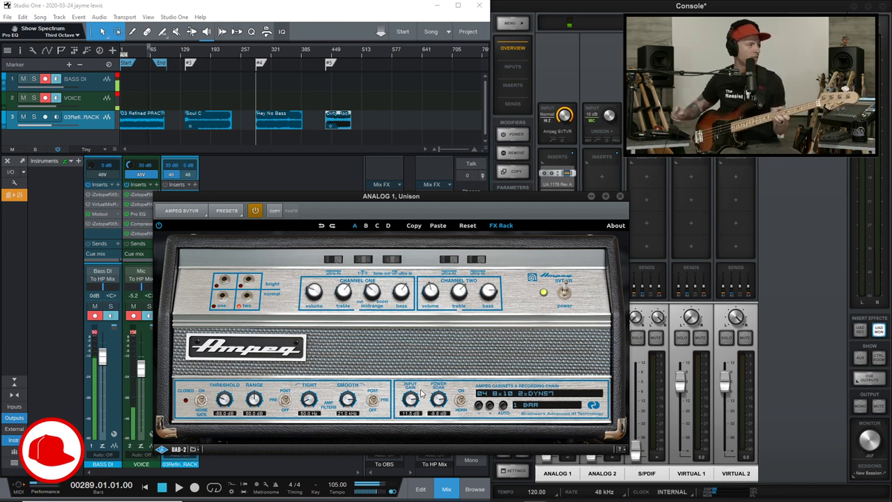
pyautogui.click(551, 393)
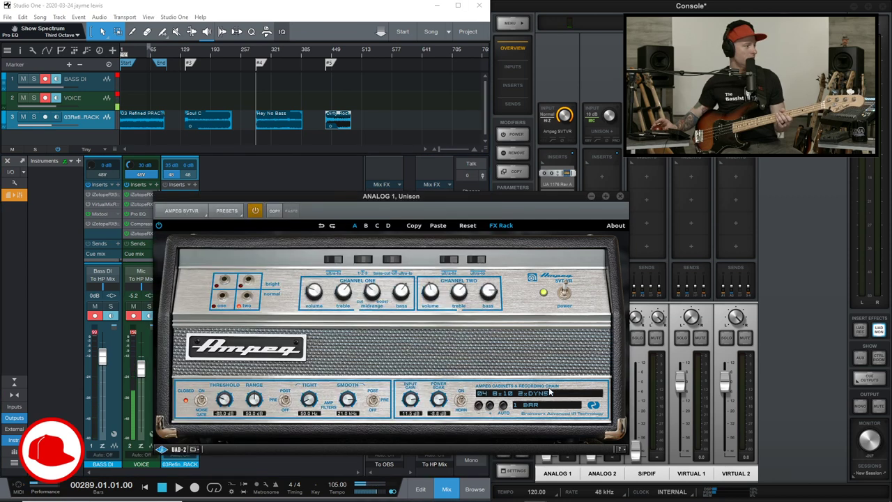
pyautogui.click(543, 394)
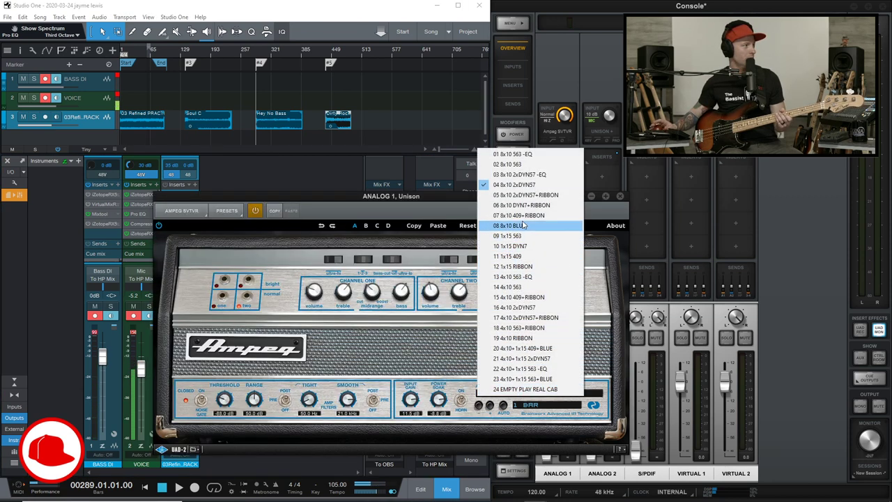
pyautogui.click(544, 204)
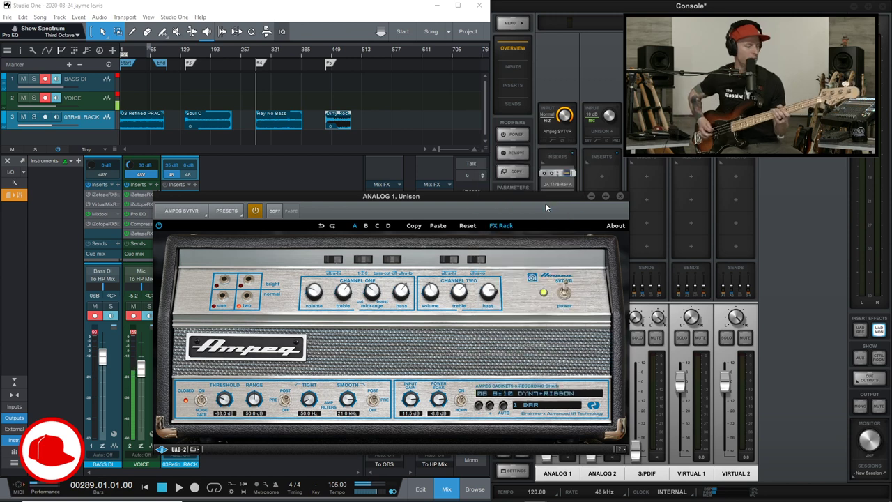
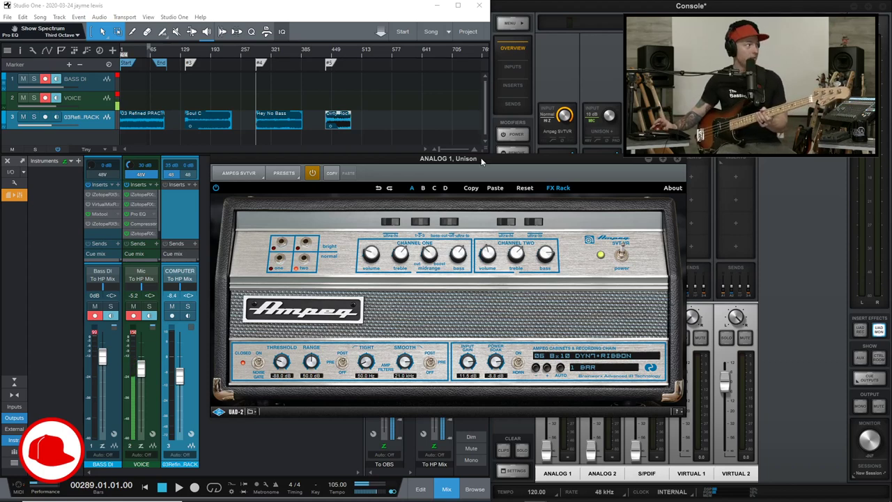
# Close the Ampeg window and compare the bass sound with the UA 1176 on Analog 1 bypassed and enabled
pyautogui.moveTo(481, 158); pyautogui.dragTo(474, 190)
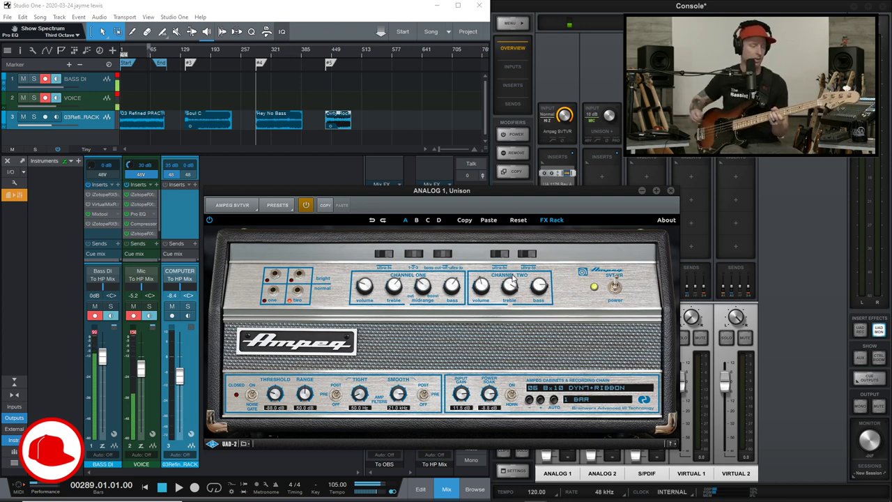
pyautogui.click(671, 191)
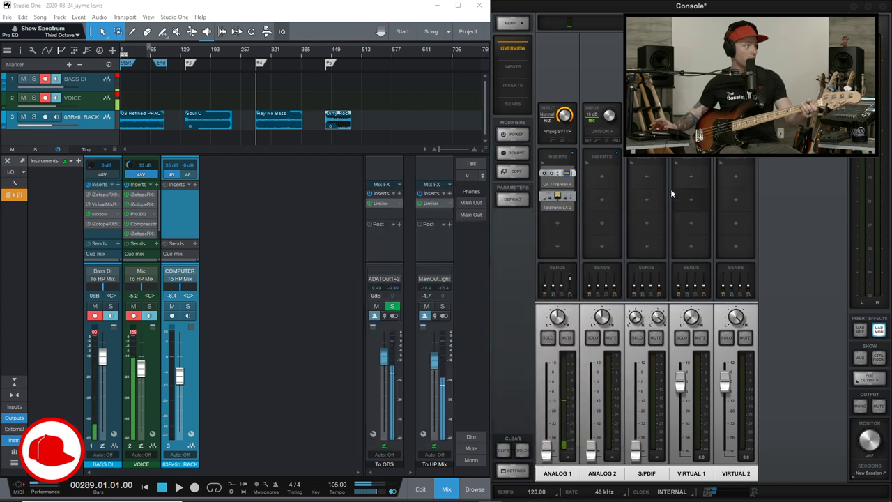
pyautogui.click(558, 174)
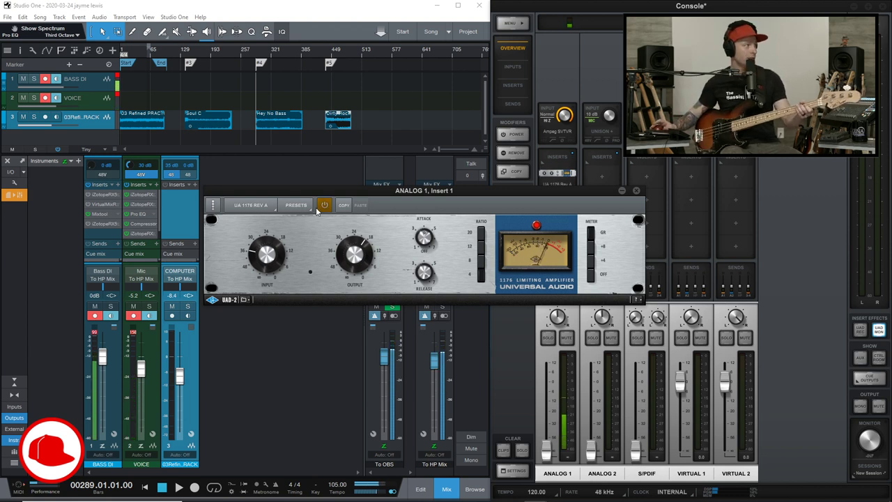
pyautogui.moveTo(486, 193); pyautogui.dragTo(503, 218)
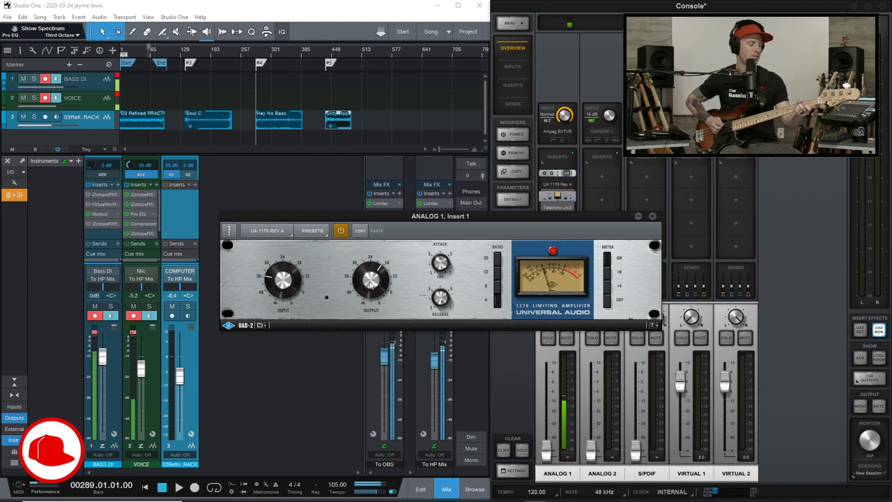
pyautogui.click(343, 231)
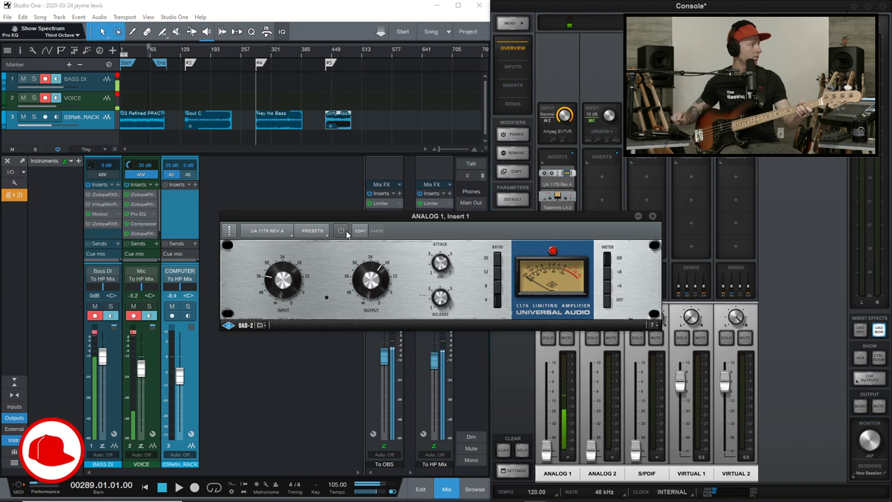
pyautogui.click(344, 230)
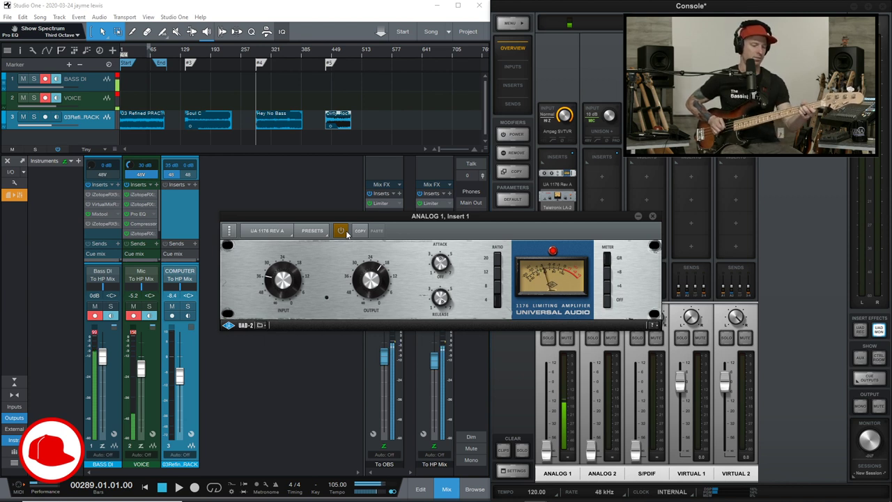
pyautogui.click(652, 216)
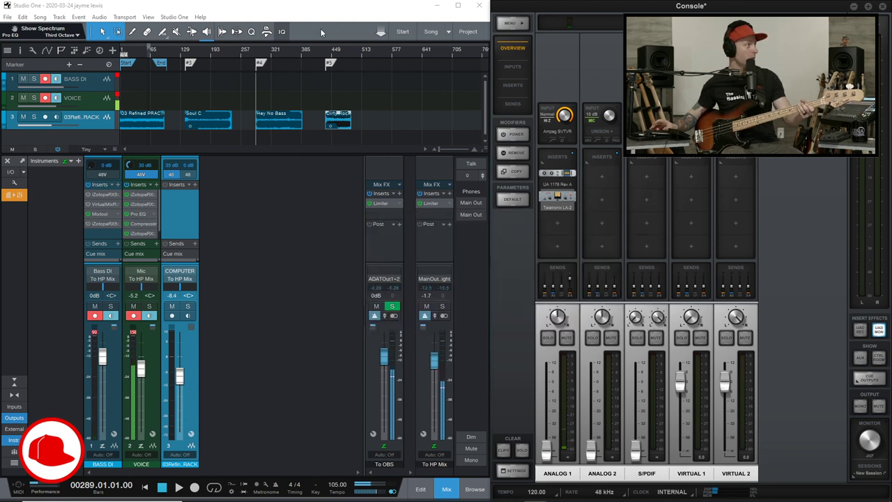
# Play the backing track from just before the Dirty Rock clip, jump to the song start, and stop playback
pyautogui.click(319, 117)
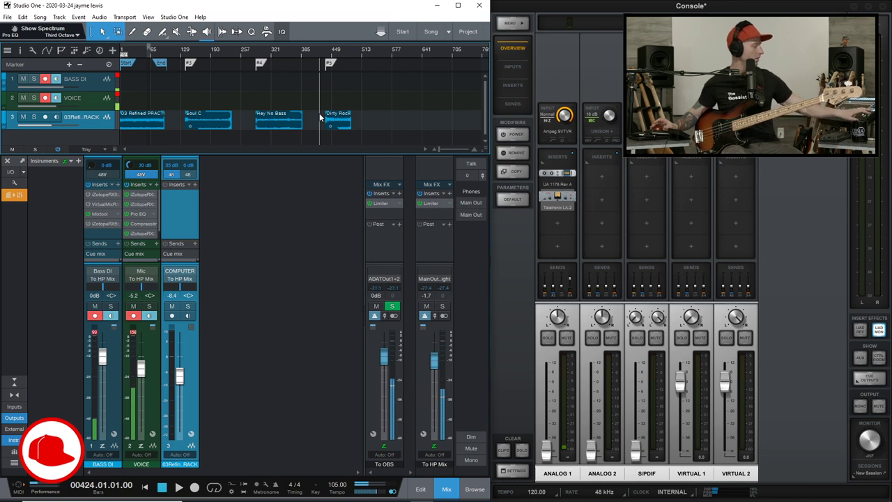
pyautogui.press('space')
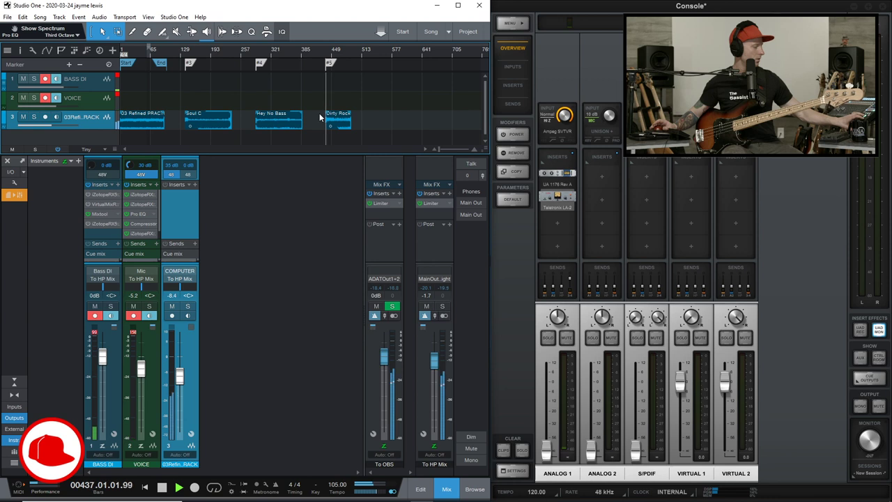
pyautogui.press('Home')
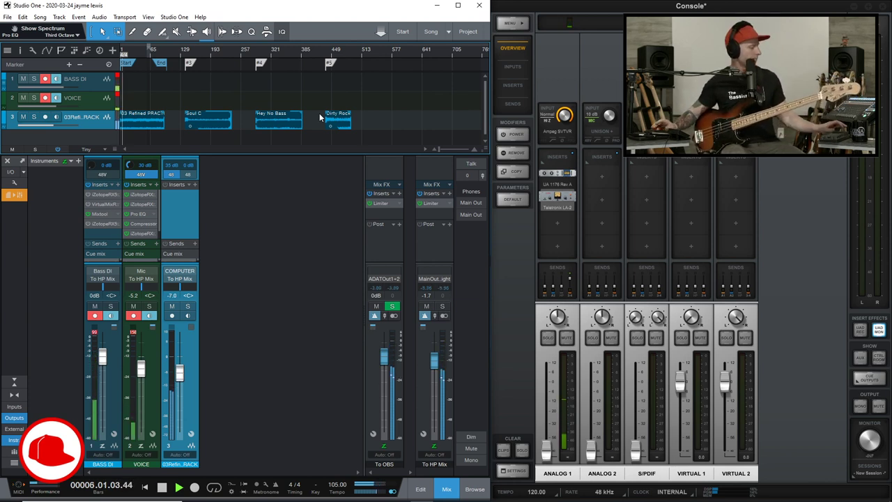
pyautogui.press('space')
# Open the LA-2 on Analog 1, enable it, and check its presets
pyautogui.click(567, 197)
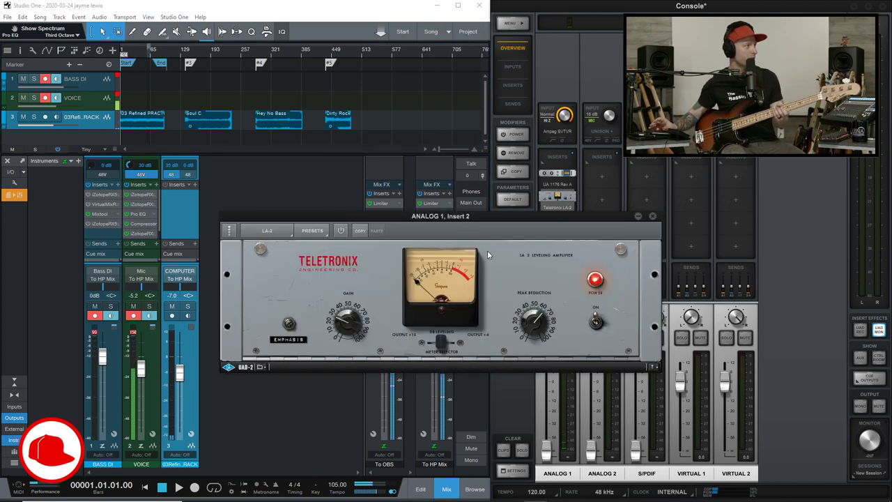
pyautogui.click(340, 231)
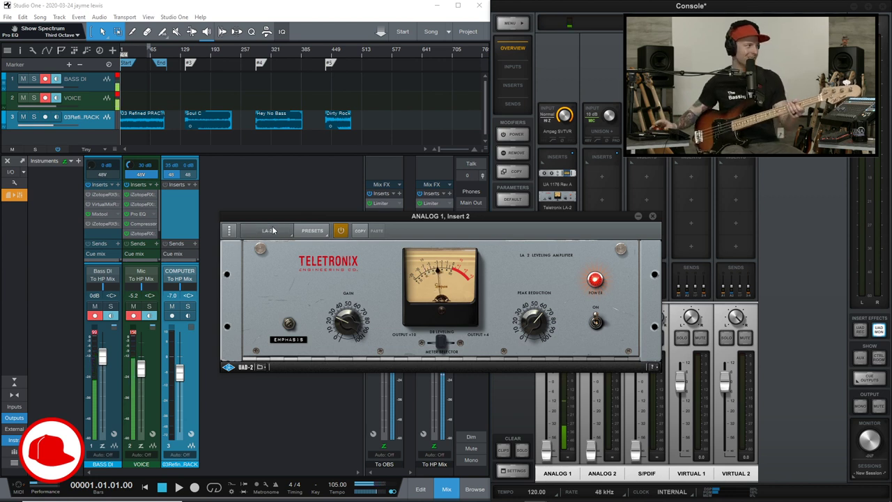
pyautogui.click(315, 232)
pyautogui.click(272, 276)
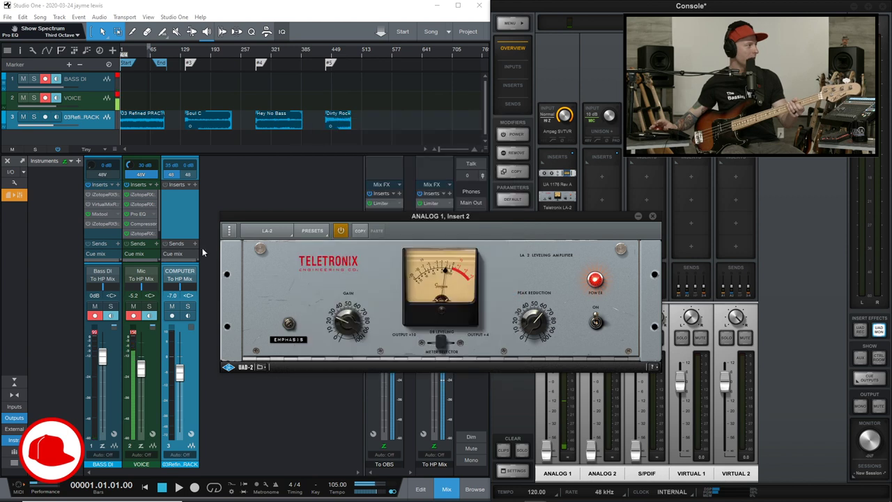
# Open the Mixtool insert on the Bass DI channel and lower its gain to about 7 dB
pyautogui.click(107, 218)
pyautogui.click(106, 218)
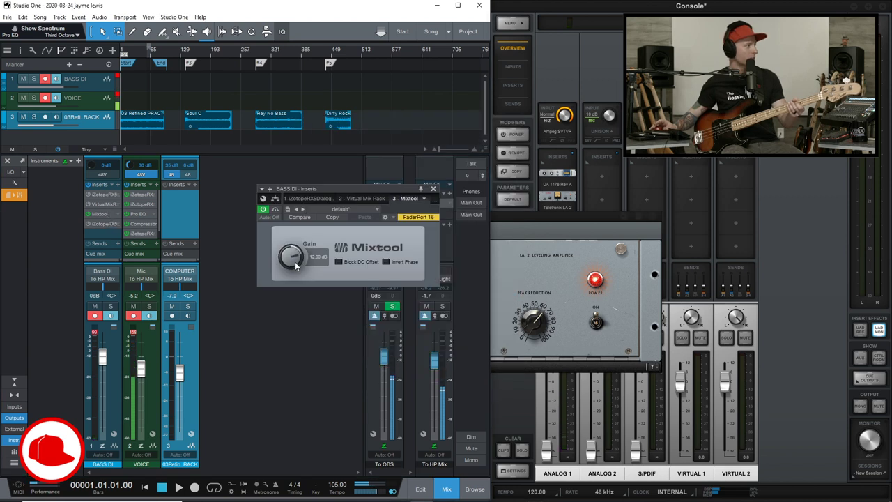
pyautogui.moveTo(296, 272); pyautogui.dragTo(298, 276)
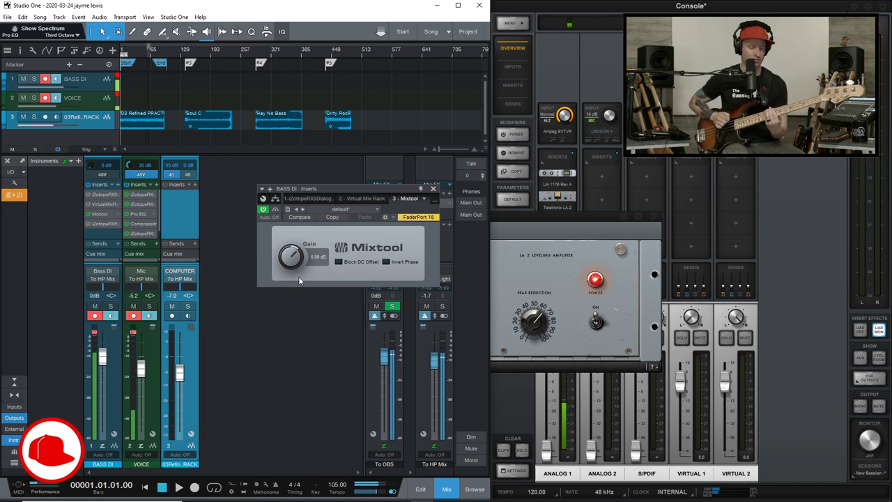
# Close the LA-2 and Mixtool windows and open the Ampeg SVTVR with the plug-in bypassed
pyautogui.click(547, 220)
pyautogui.click(654, 215)
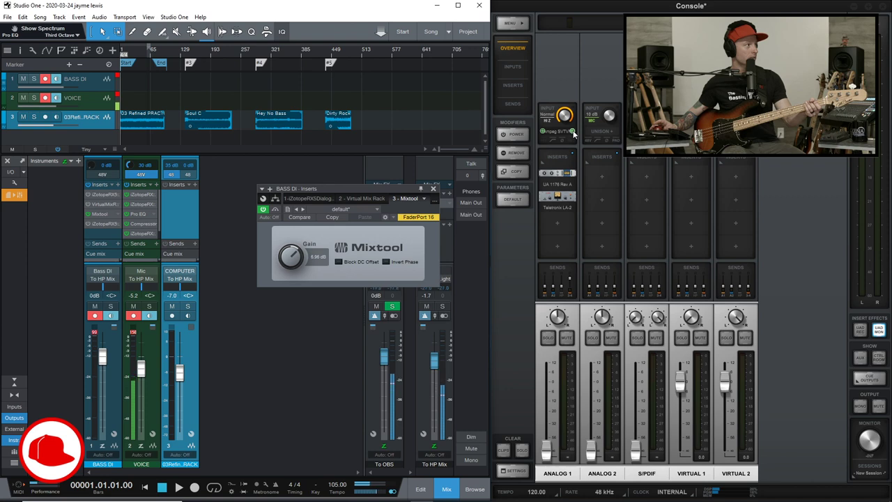
pyautogui.click(562, 130)
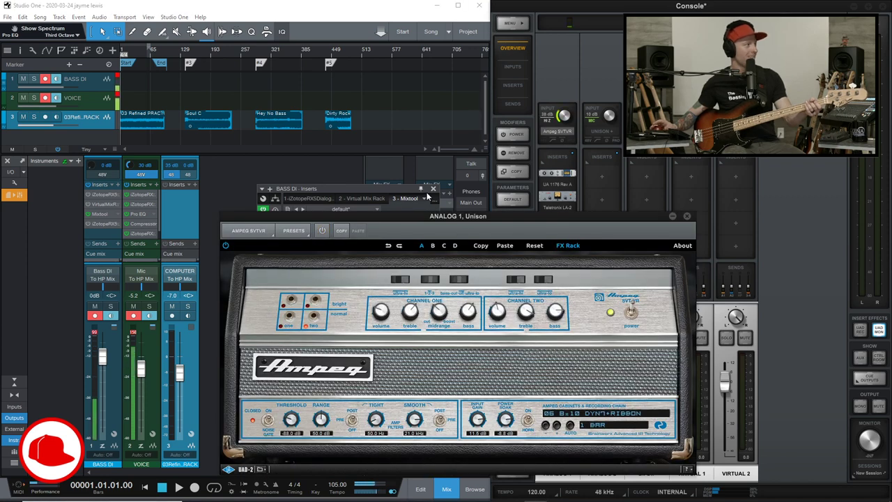
pyautogui.click(453, 174)
# Open the UA 1176 and LA-2 and arrange their windows around the Ampeg's, with both compressors bypassed
pyautogui.click(556, 174)
pyautogui.click(555, 174)
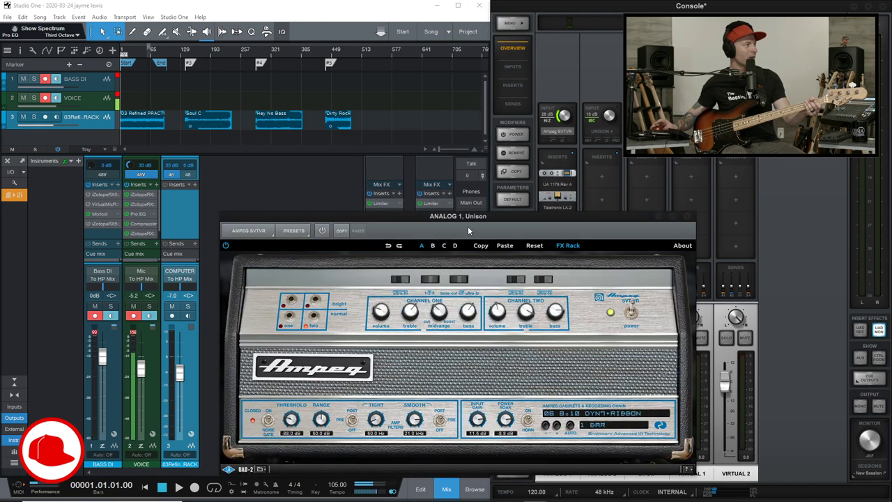
pyautogui.moveTo(399, 219); pyautogui.dragTo(167, 195)
pyautogui.click(559, 173)
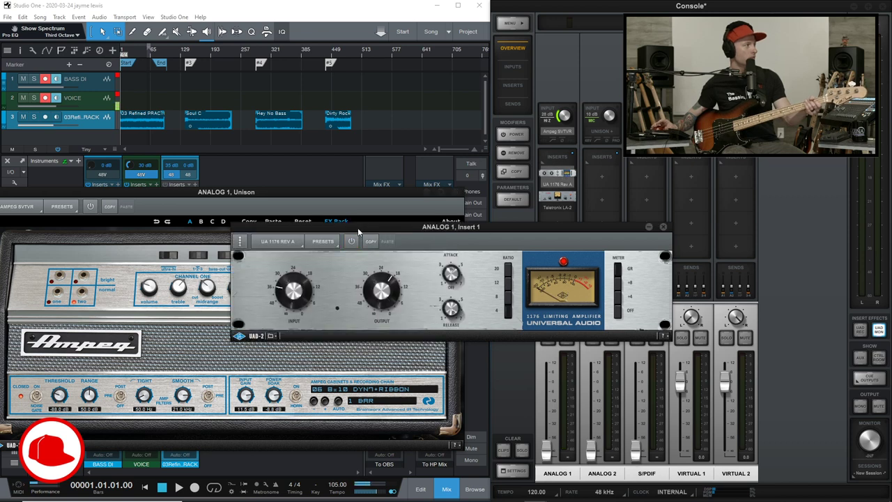
pyautogui.moveTo(358, 227); pyautogui.dragTo(167, 62)
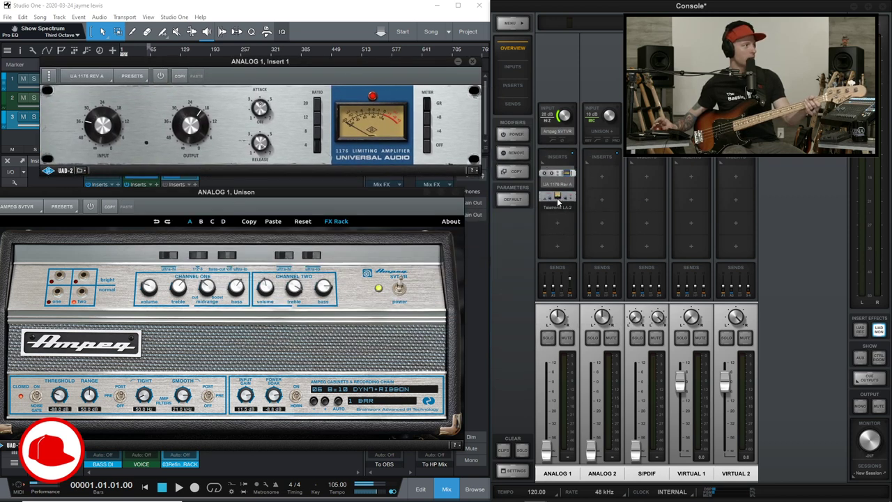
pyautogui.click(558, 200)
pyautogui.moveTo(304, 76); pyautogui.dragTo(618, 151)
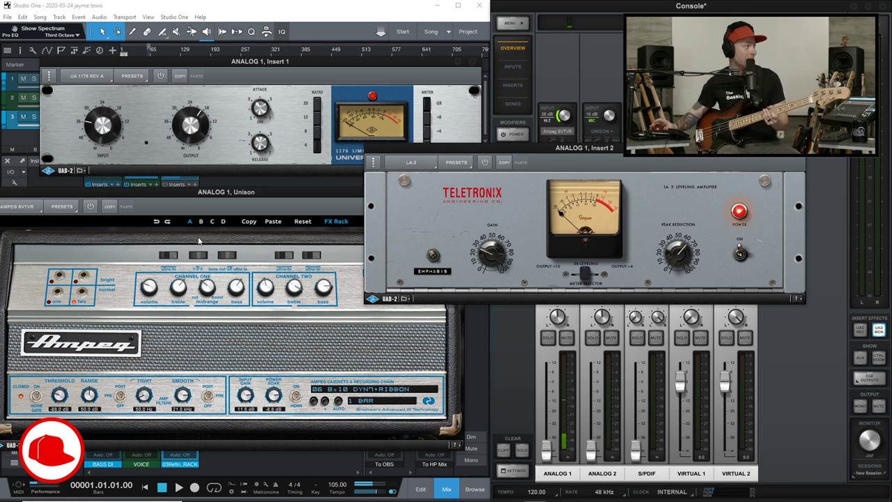
# Enable the Ampeg SVTVR and add the UA 1176 to the active chain, listening to each stage
pyautogui.click(87, 213)
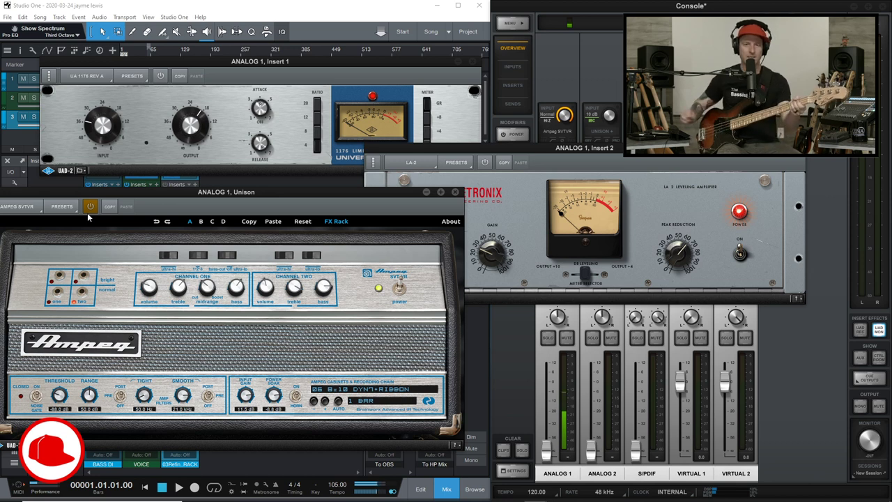
pyautogui.click(160, 84)
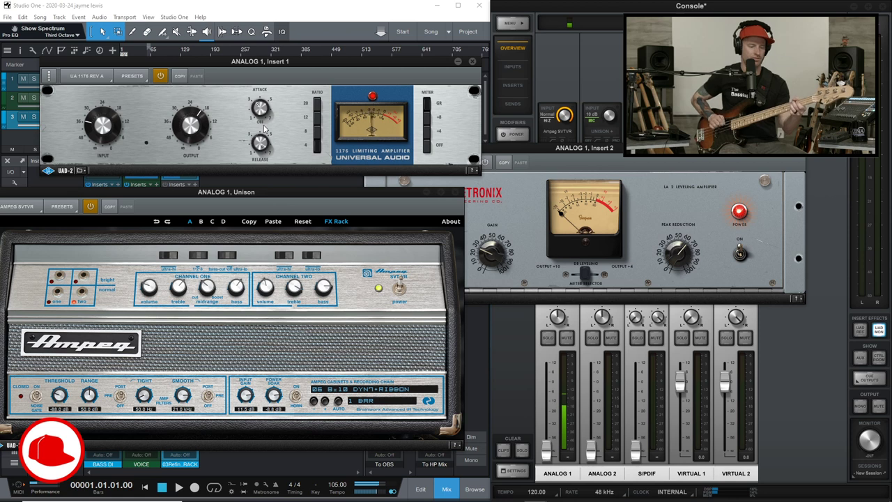
# Enable the LA-2 in the chain and spread out the UA 1176, LA-2 and Ampeg SVTVR windows so all three are accessible
pyautogui.click(489, 169)
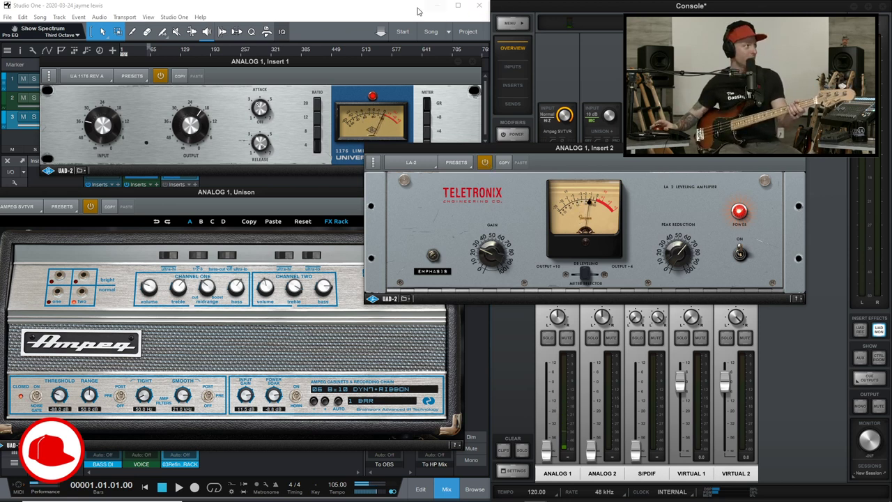
pyautogui.moveTo(387, 9); pyautogui.dragTo(354, 9)
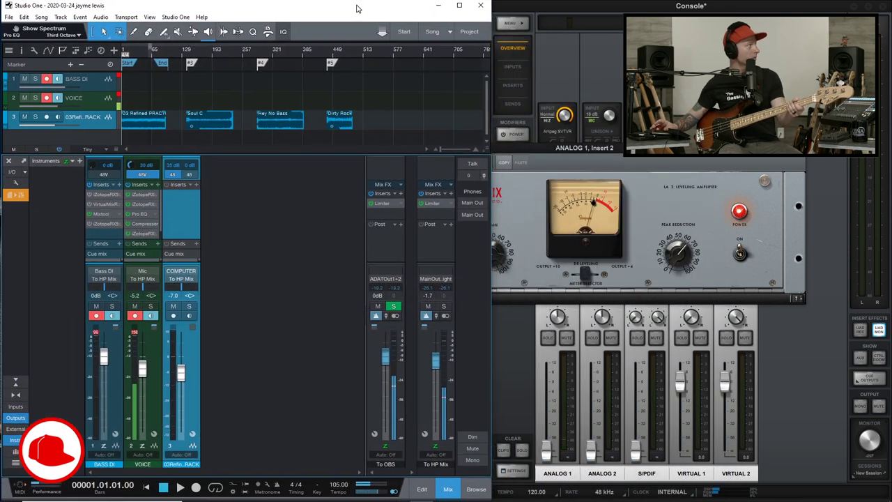
pyautogui.click(533, 146)
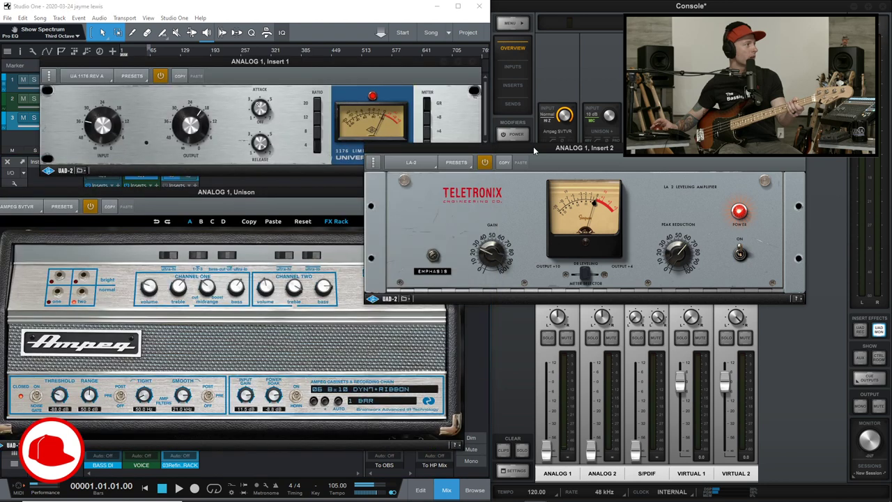
pyautogui.moveTo(299, 71); pyautogui.dragTo(688, 327)
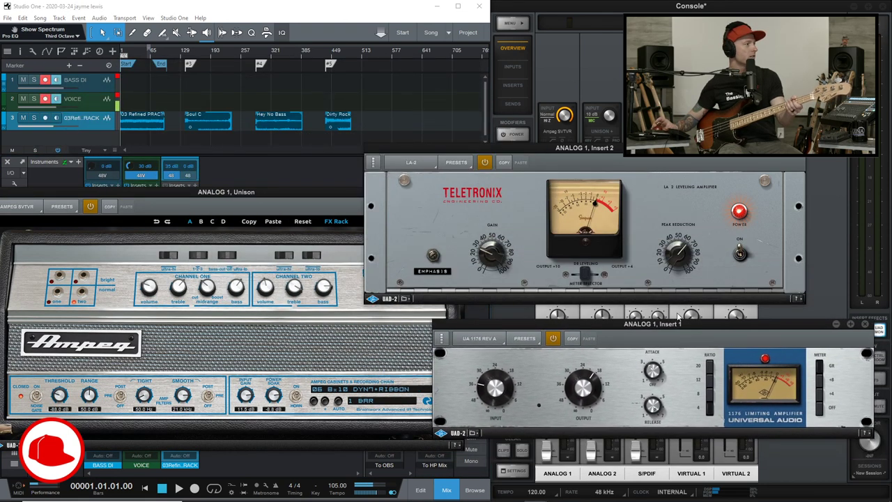
pyautogui.moveTo(570, 148); pyautogui.dragTo(626, 161)
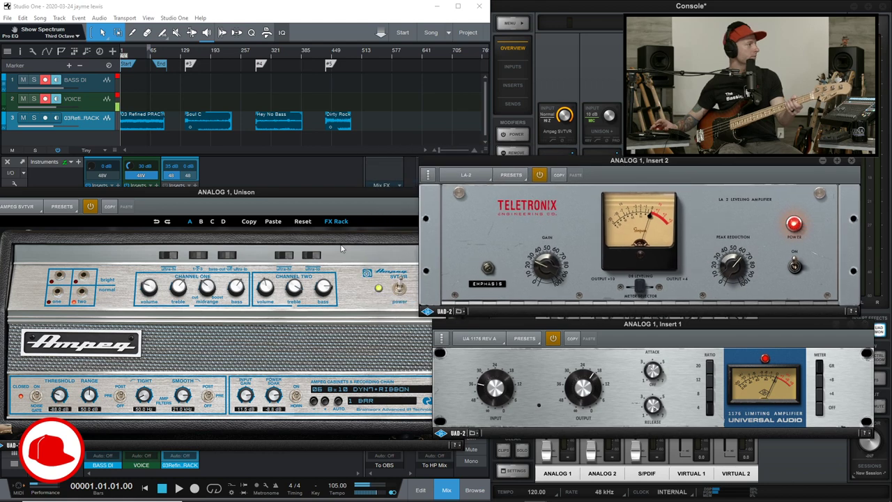
pyautogui.moveTo(326, 193); pyautogui.dragTo(345, 252)
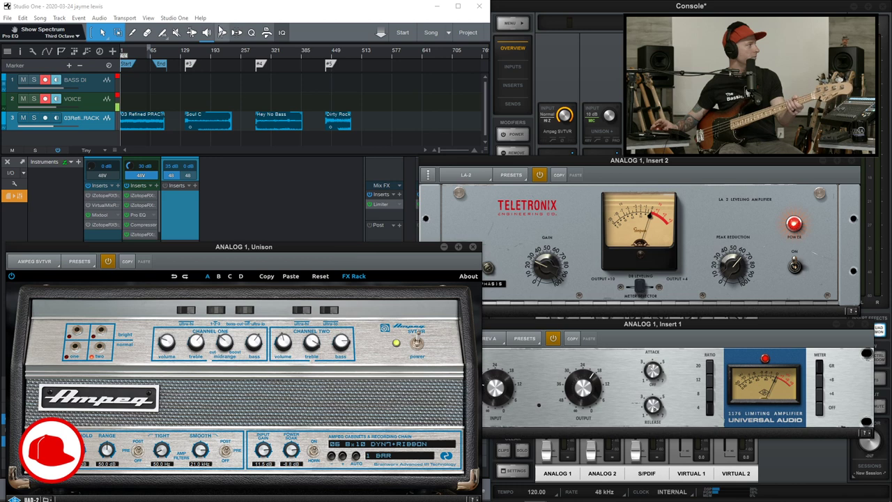
# Switch to Studio One and play the backing track from the start to hear the full Ampeg chain, stopping playback when done
pyautogui.click(211, 8)
pyautogui.press('space')
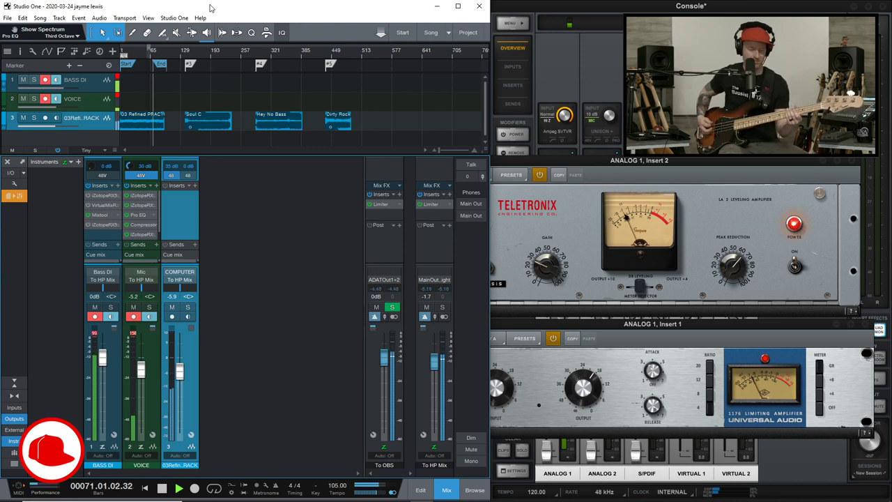
pyautogui.press('space')
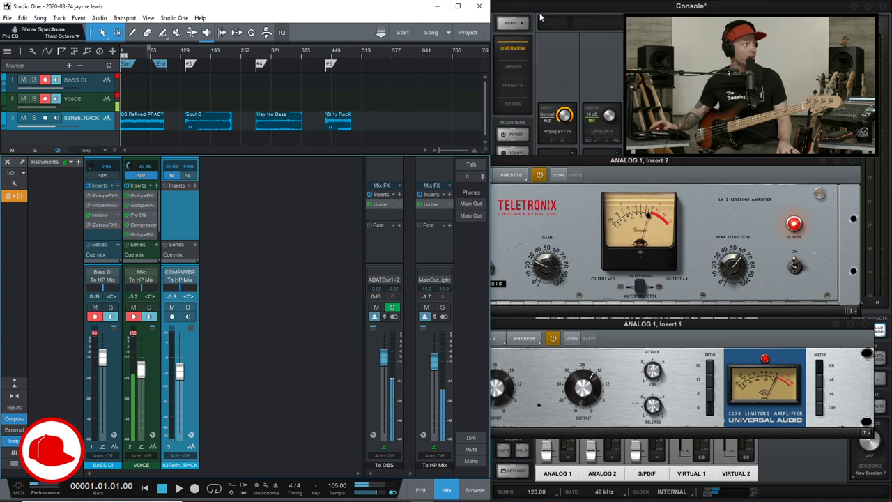
# Bring the Console plug-ins forward and close the Ampeg SVTVR, LA-2 and UA 1176 windows
pyautogui.click(557, 131)
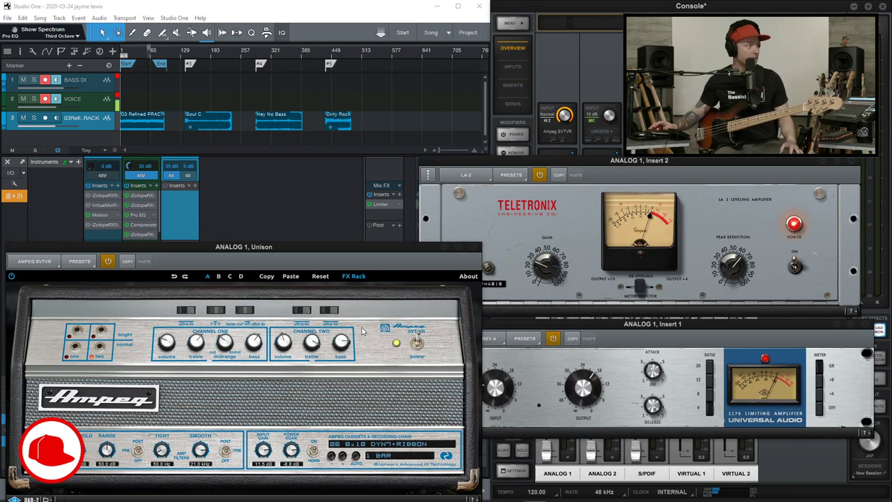
pyautogui.click(472, 249)
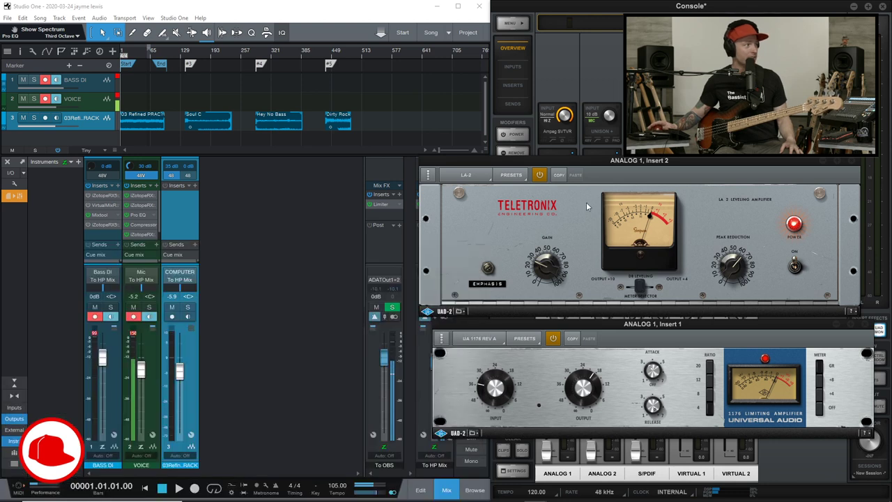
pyautogui.click(856, 161)
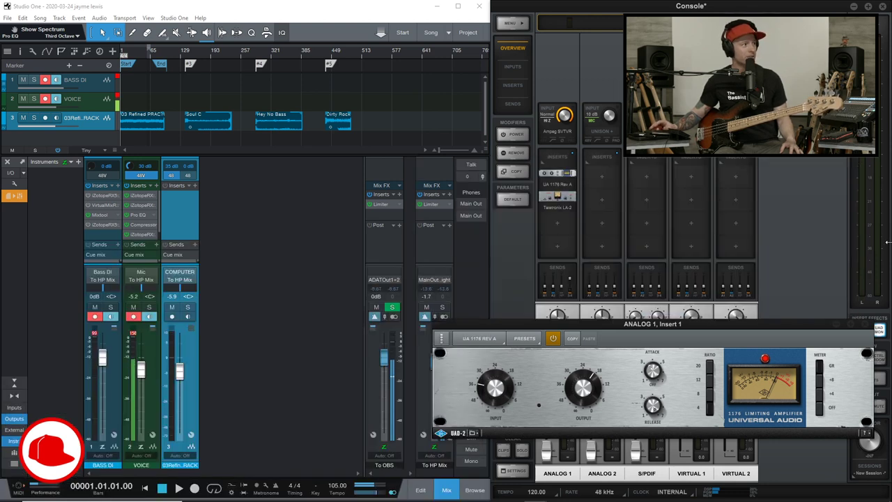
pyautogui.click(867, 325)
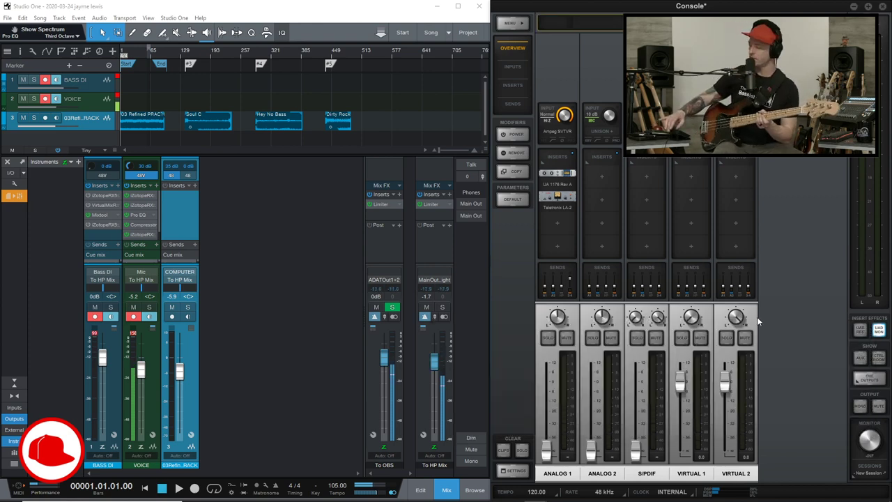
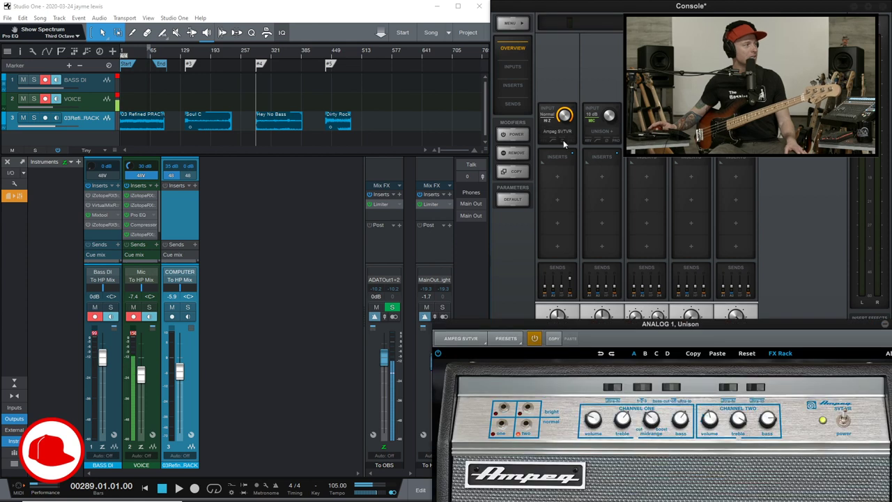
# Replace the SVTVR with the Ampeg B15N in Analog 1's Unison slot and bypass the Mixtool insert on Bass DI
pyautogui.click(470, 339)
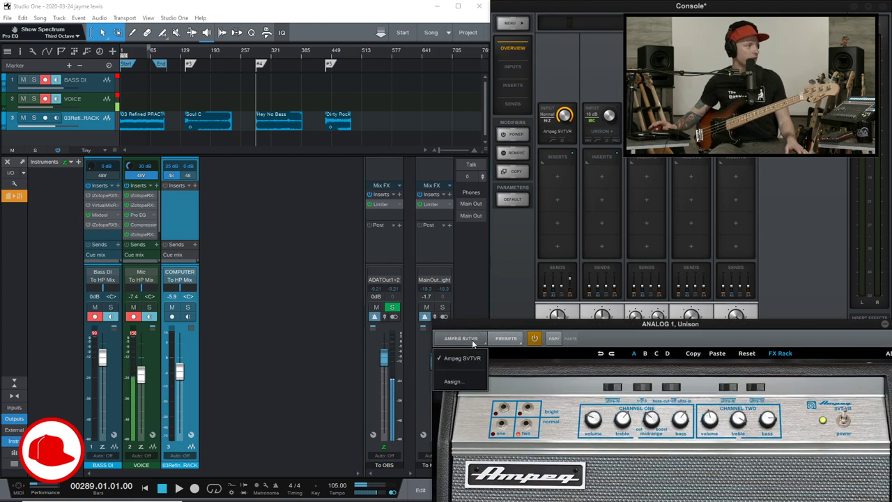
pyautogui.click(453, 381)
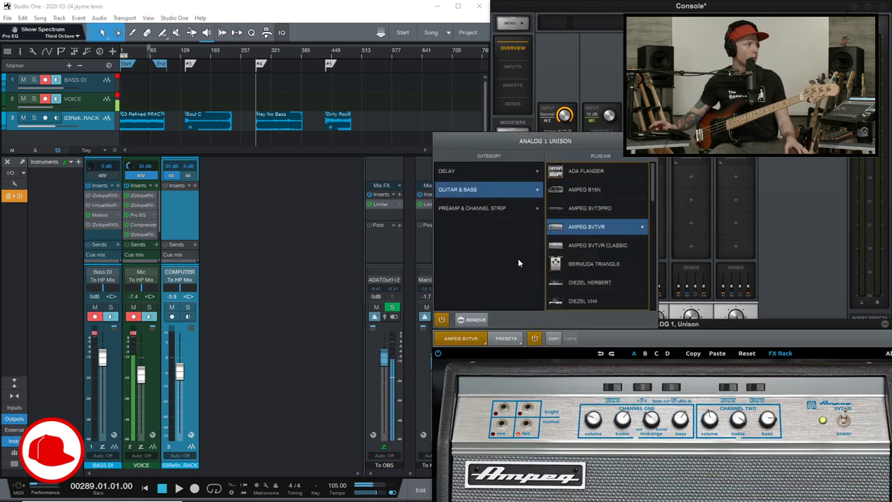
pyautogui.click(580, 191)
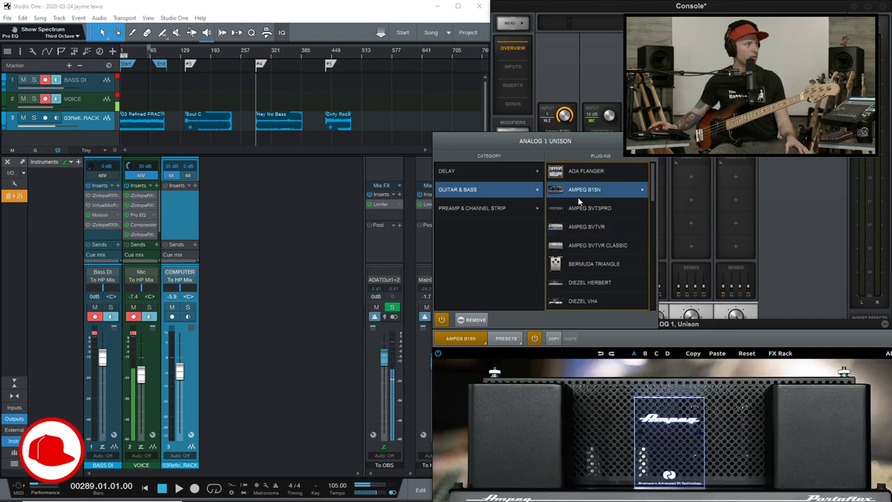
pyautogui.moveTo(716, 324); pyautogui.dragTo(459, 157)
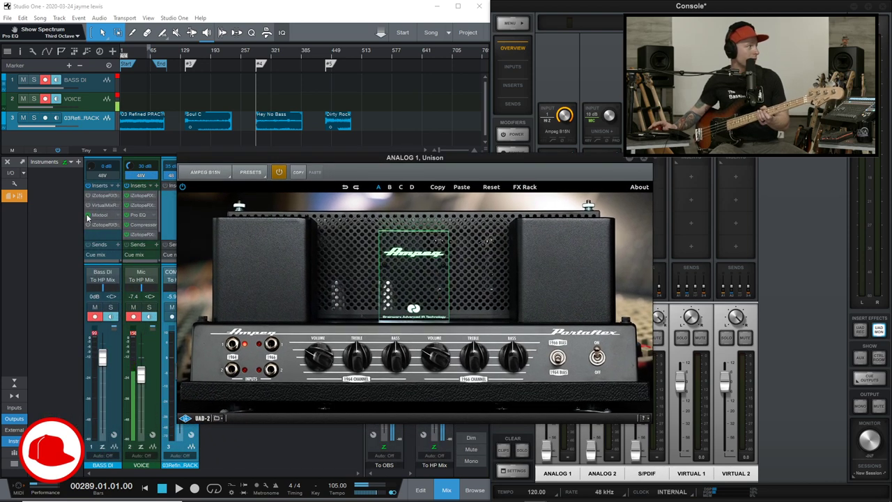
pyautogui.click(88, 217)
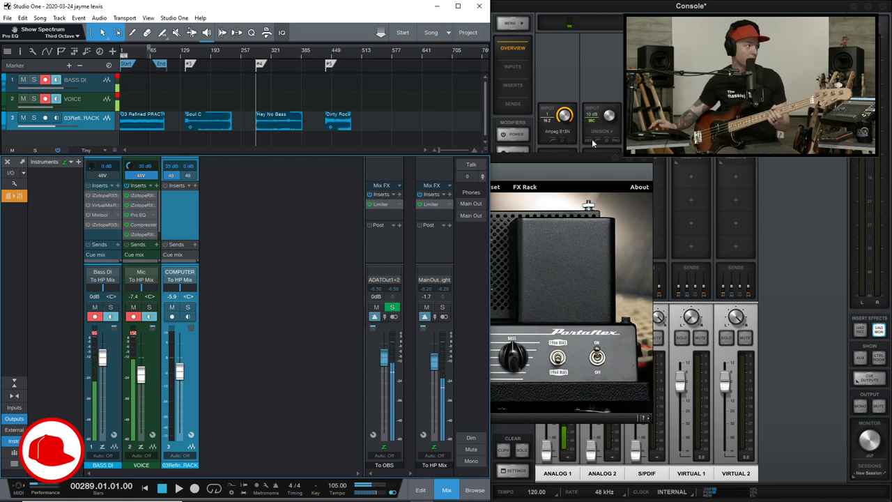
# Audition the B15N presets 1x15 No Horn, 1x15 Plus Horn and 1966 Channel 1964 Bias, settling on 1966 Channel 1966 Bias
pyautogui.click(565, 165)
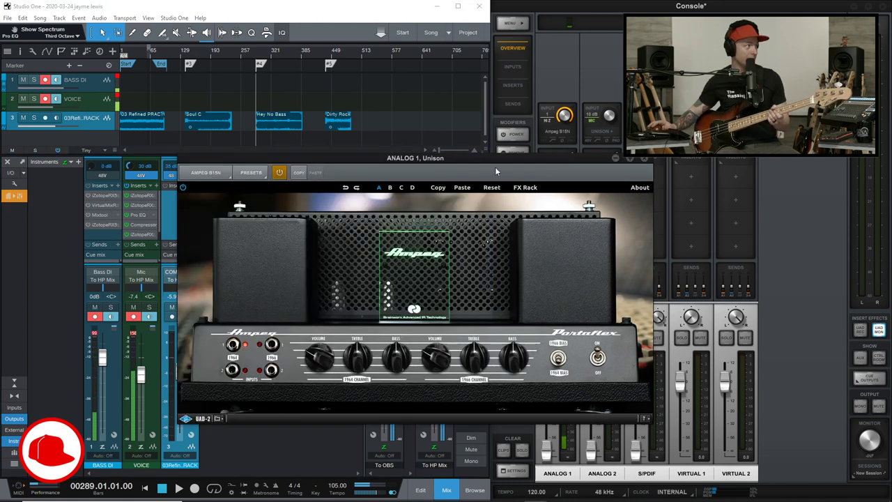
pyautogui.click(252, 174)
pyautogui.click(289, 225)
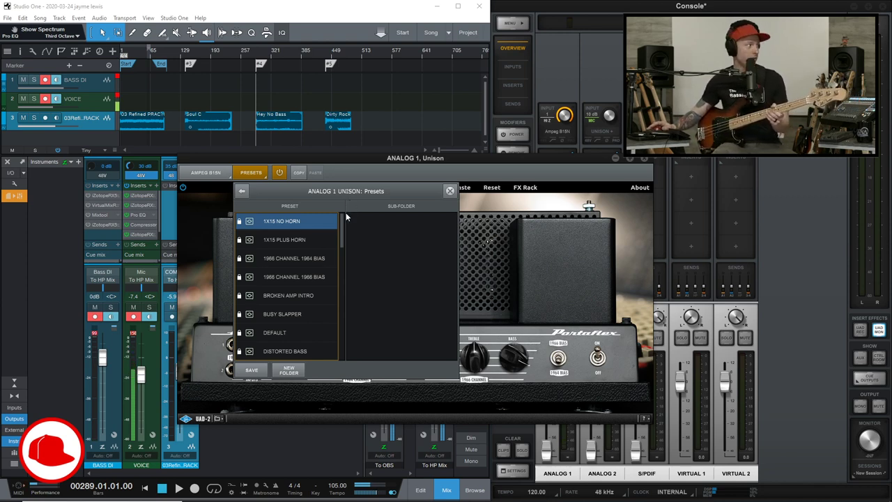
pyautogui.click(316, 239)
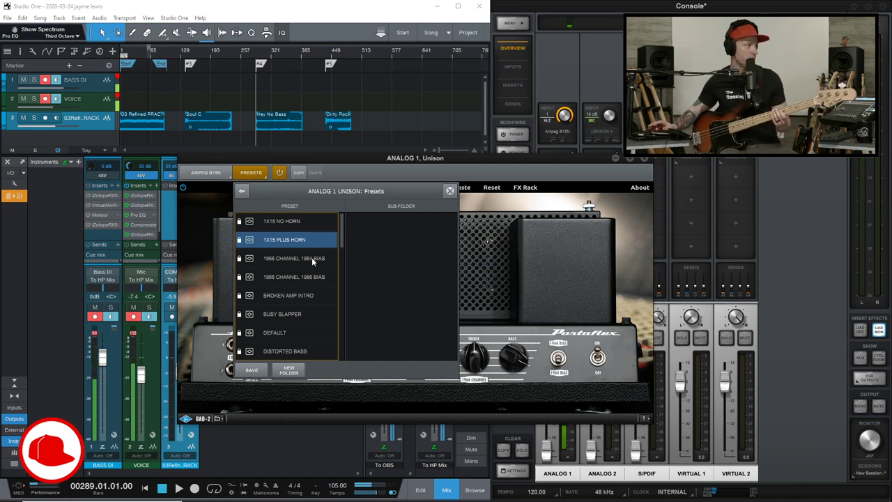
pyautogui.click(312, 259)
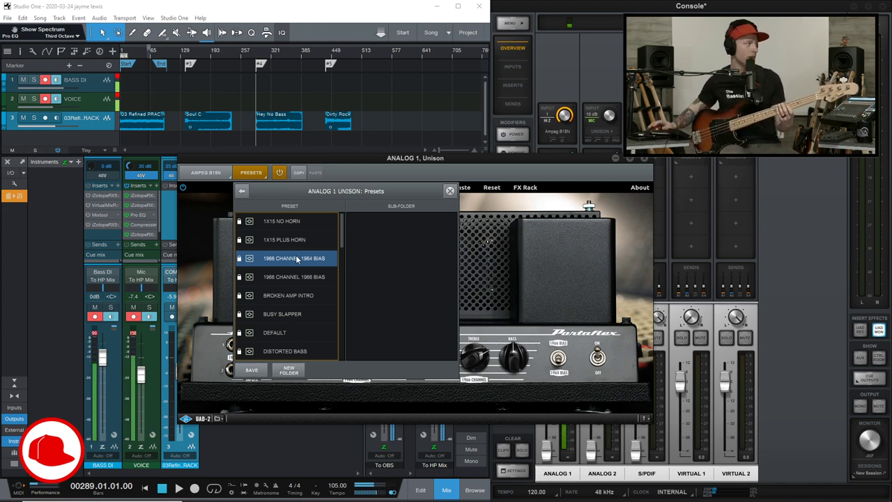
pyautogui.click(303, 276)
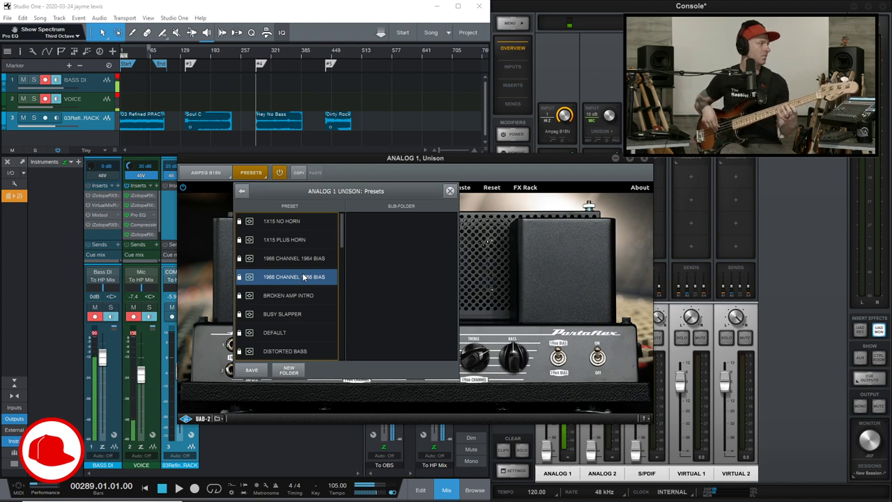
pyautogui.click(568, 235)
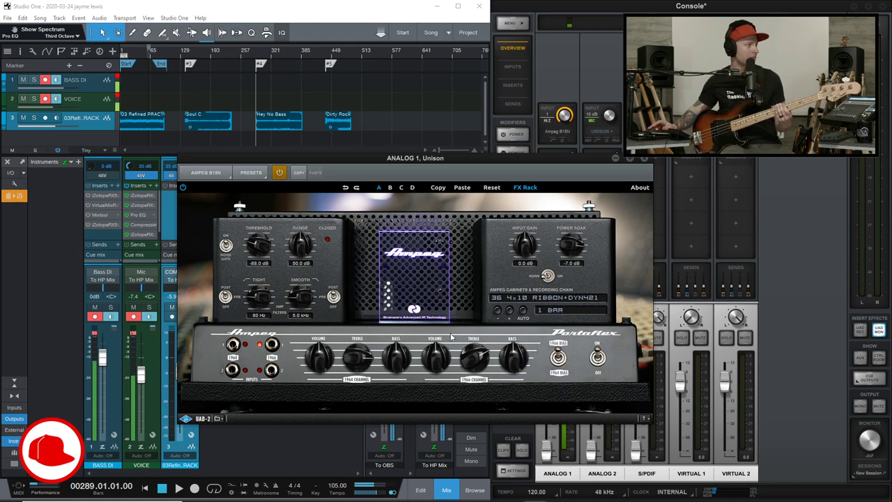
# Raise the B15N's 1966 channel volume slightly and select the 10 B15 D20 +EQ cabinet and recording chain
pyautogui.moveTo(440, 354)
pyautogui.mouseDown()
pyautogui.moveTo(446, 333)
pyautogui.moveTo(451, 351)
pyautogui.mouseUp()
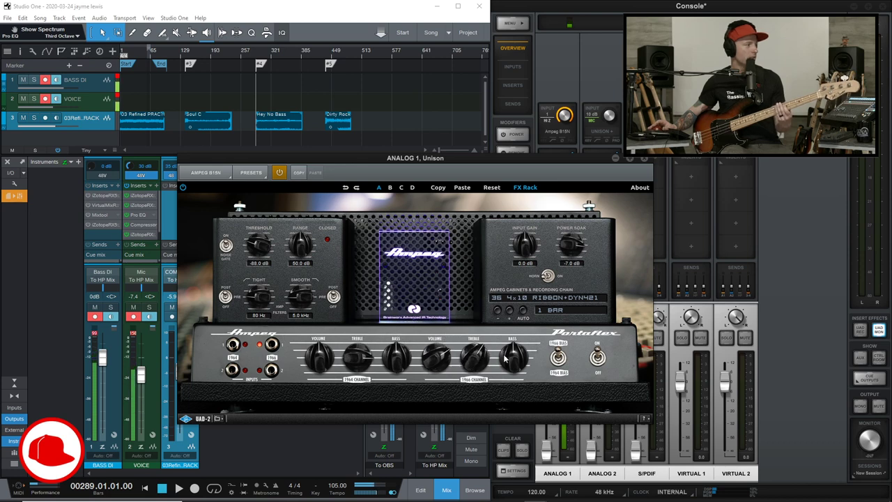
pyautogui.click(577, 298)
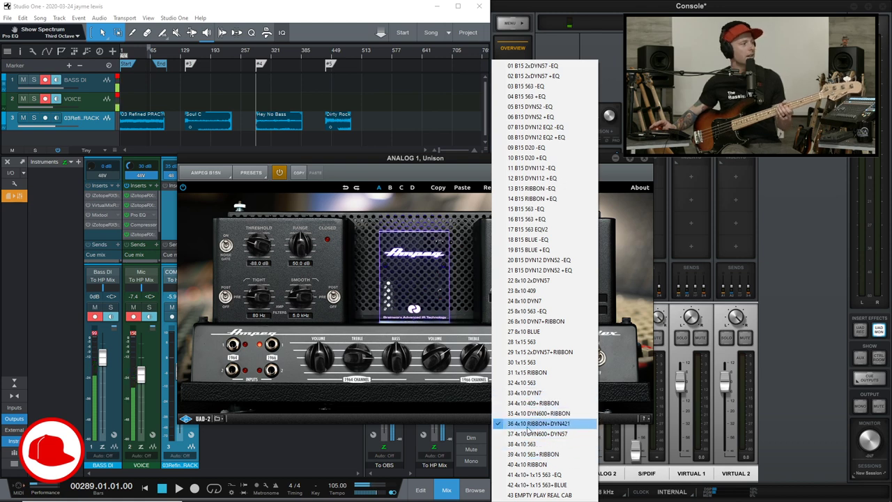
pyautogui.click(545, 160)
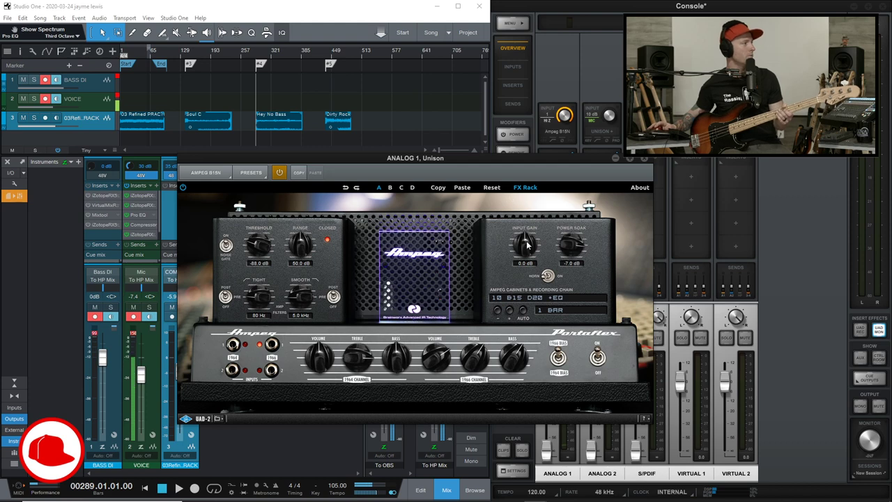
# Set the B15N's input gain to 3.8 dB and its power soak to -11.3 dB
pyautogui.moveTo(530, 244); pyautogui.dragTo(570, 257)
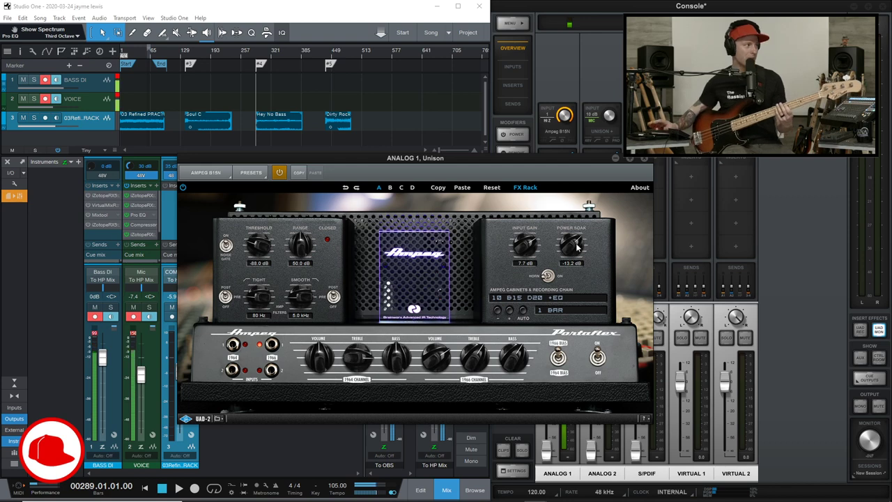
pyautogui.moveTo(533, 242); pyautogui.dragTo(534, 251)
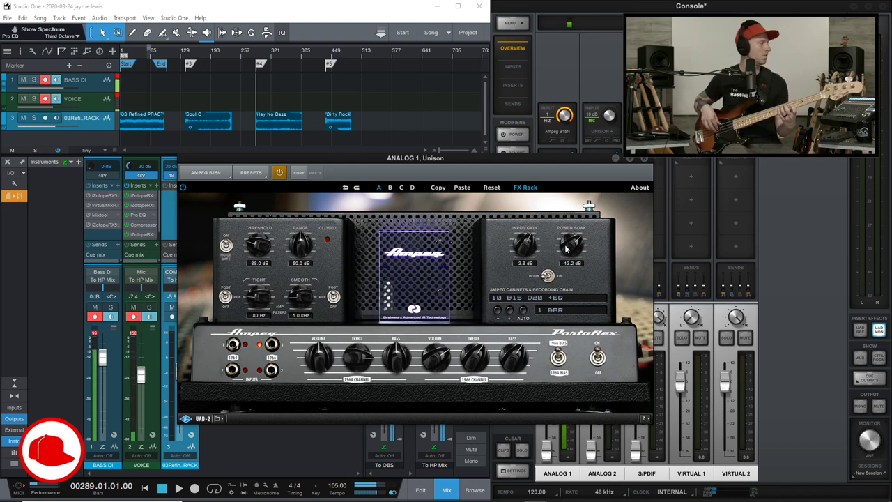
pyautogui.moveTo(566, 248); pyautogui.dragTo(567, 244)
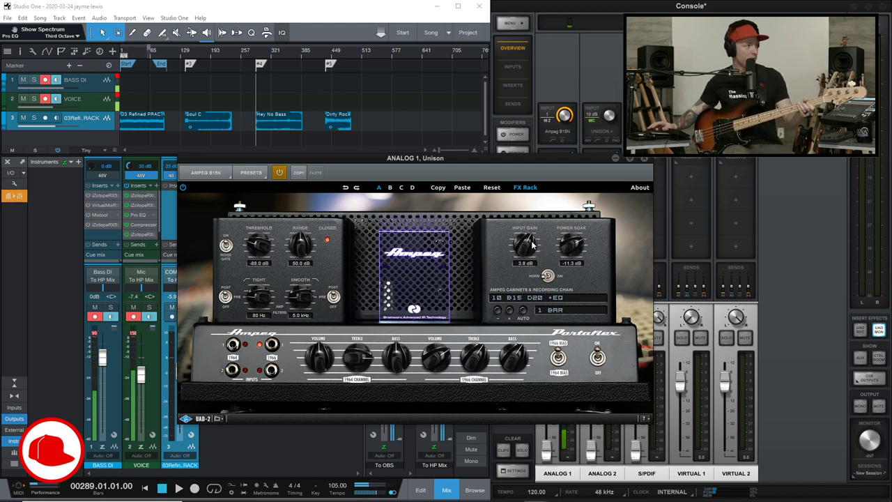
# Close the B15N window, load the Teletronix LA-2 in Analog 1's first insert and raise its peak reduction to about 50
pyautogui.click(644, 160)
pyautogui.click(550, 176)
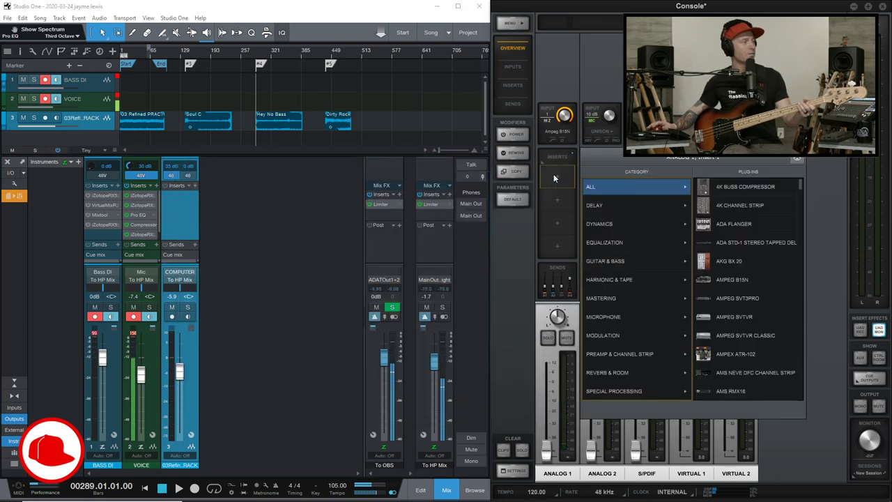
pyautogui.click(638, 227)
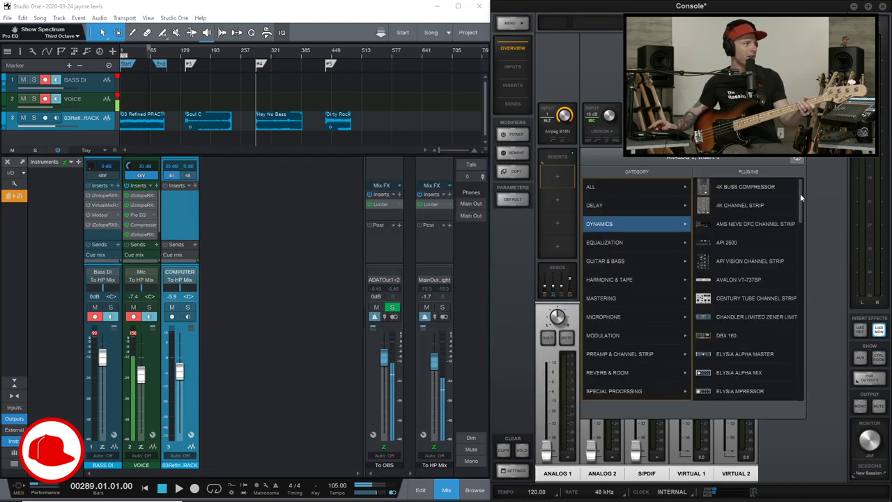
pyautogui.moveTo(800, 193); pyautogui.dragTo(797, 342)
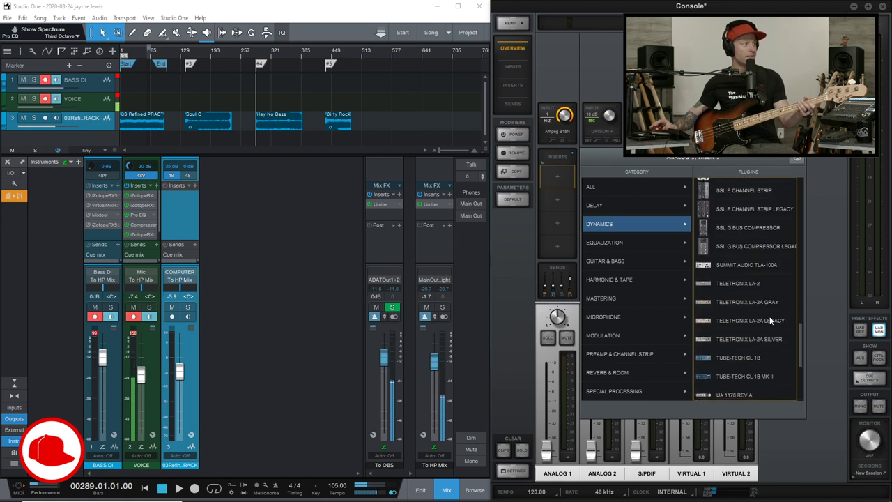
pyautogui.click(765, 285)
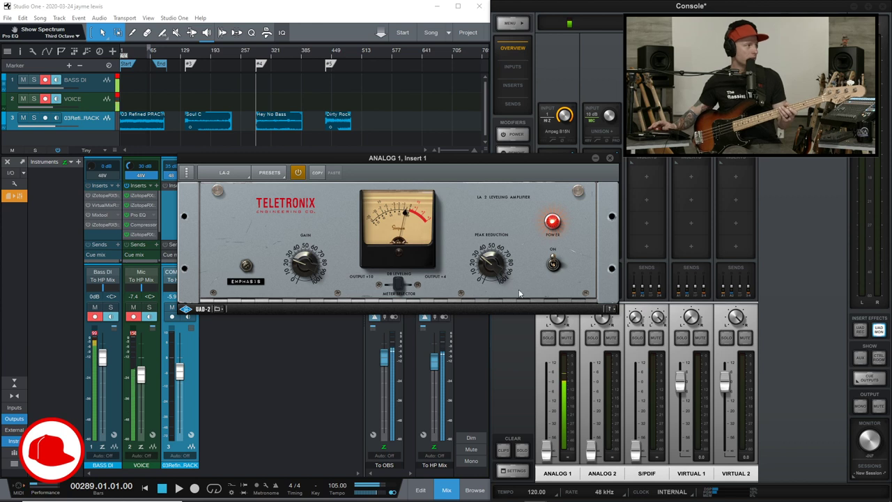
pyautogui.moveTo(485, 273); pyautogui.dragTo(491, 258)
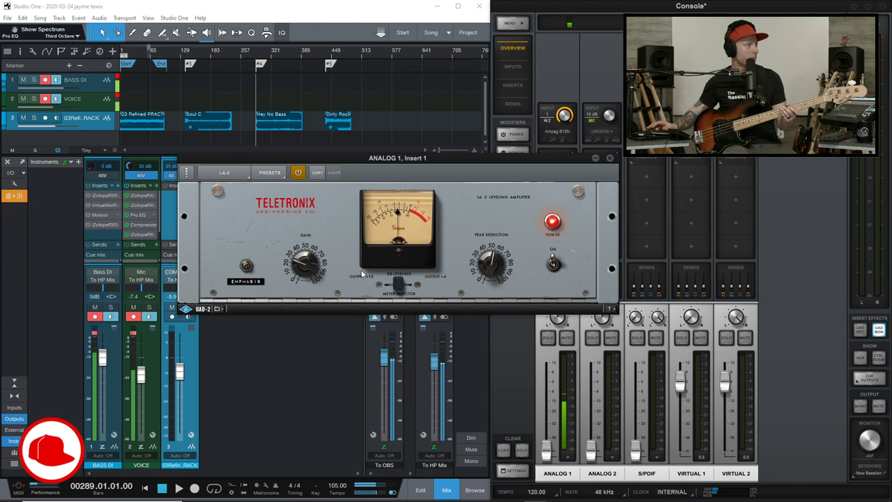
# Compare the bass with the LA-2 on Analog 1 bypassed and engaged, and raise the LA-2's gain slightly
pyautogui.click(298, 173)
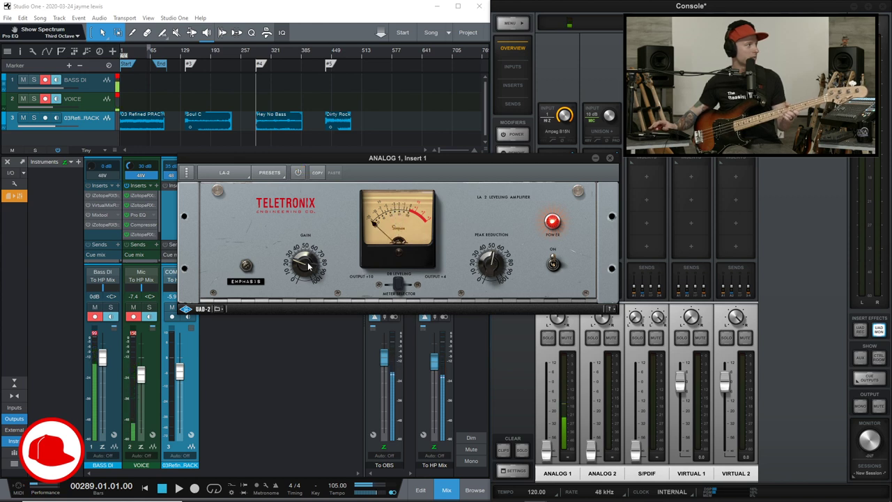
pyautogui.click(297, 172)
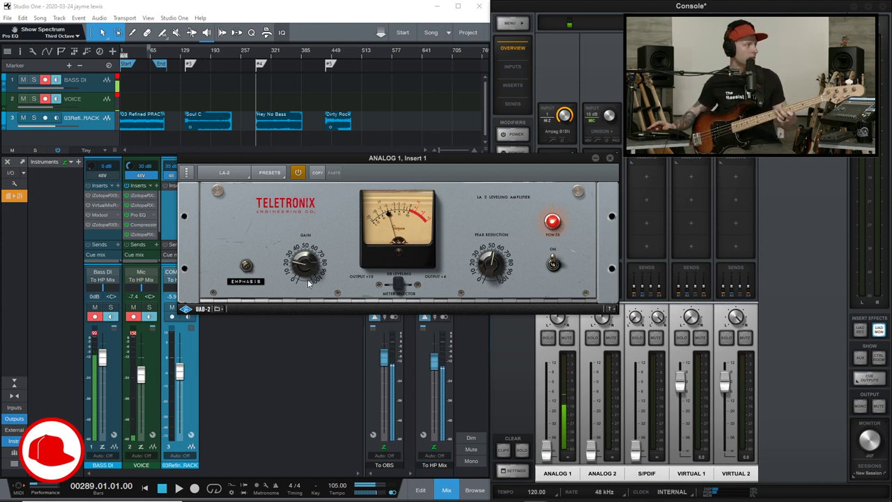
pyautogui.moveTo(310, 284); pyautogui.dragTo(308, 275)
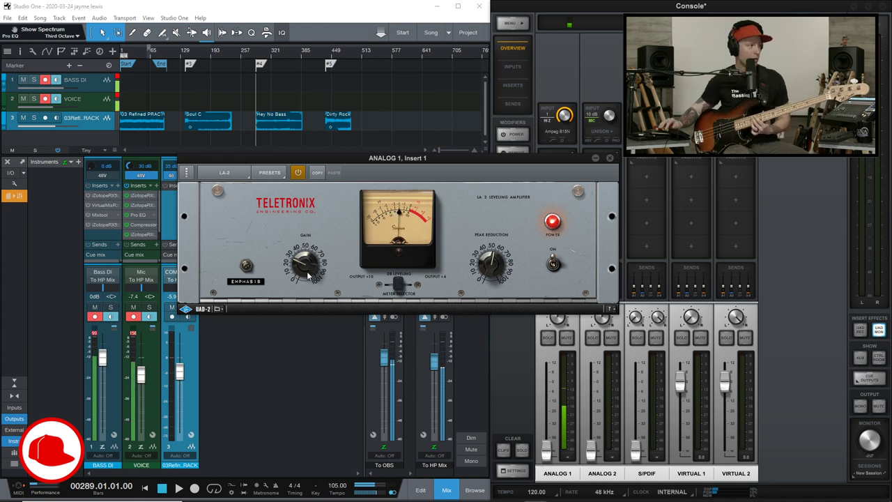
# Open the Ampeg B15N on Analog 1 and play the Hey No Bass backing track to audition the bass chain
pyautogui.click(562, 131)
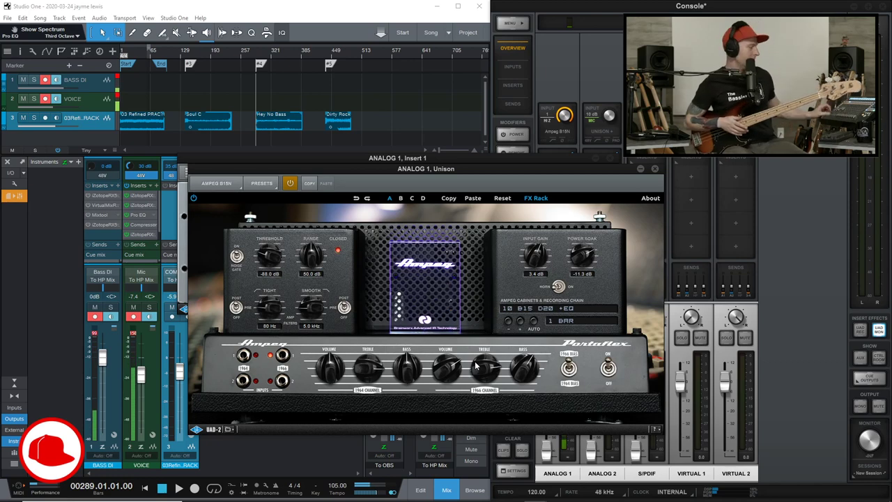
pyautogui.press('space')
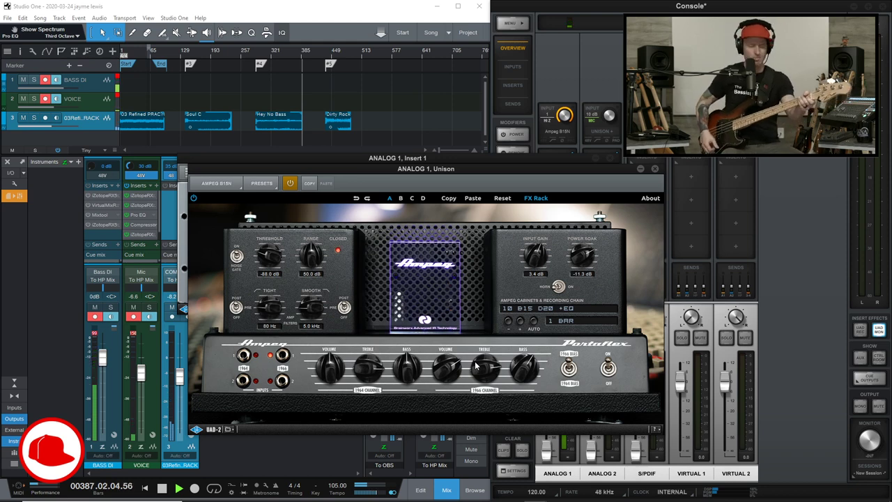
pyautogui.press('space')
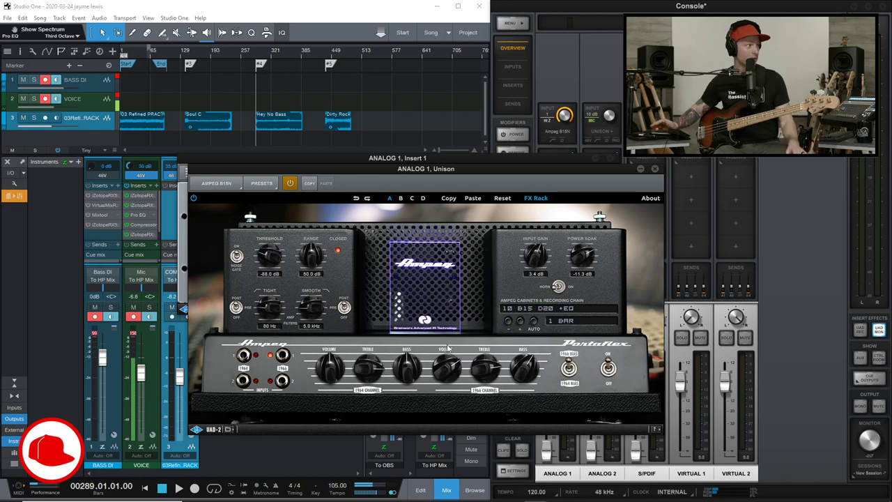
# Close the B15N and LA-2 windows, reopening the LA-2 from Analog 1's first insert for a last look
pyautogui.click(654, 169)
pyautogui.click(614, 159)
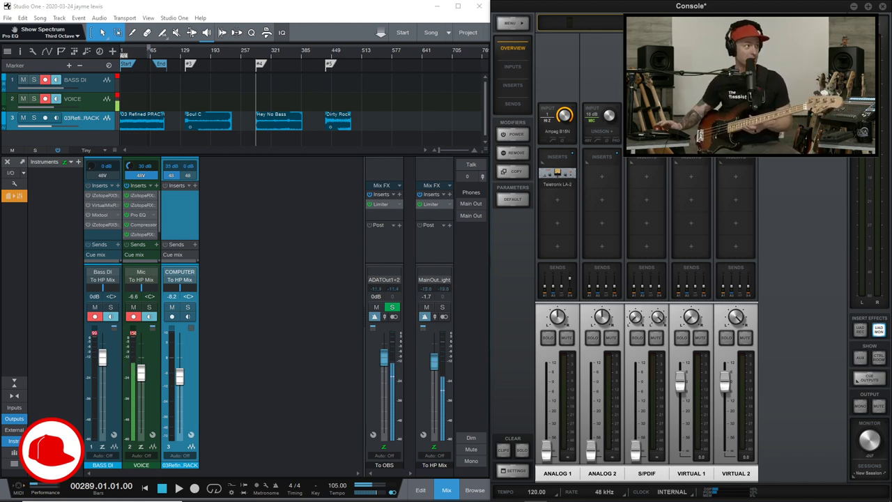
pyautogui.click(556, 173)
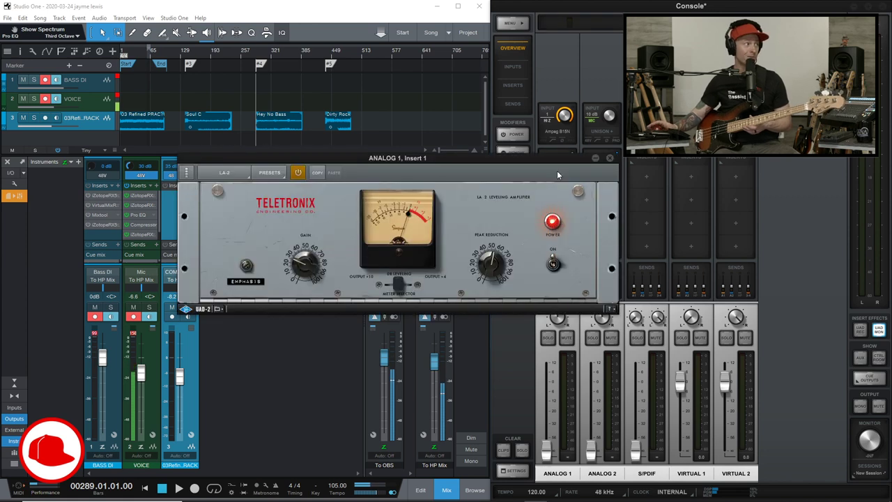
pyautogui.click(609, 158)
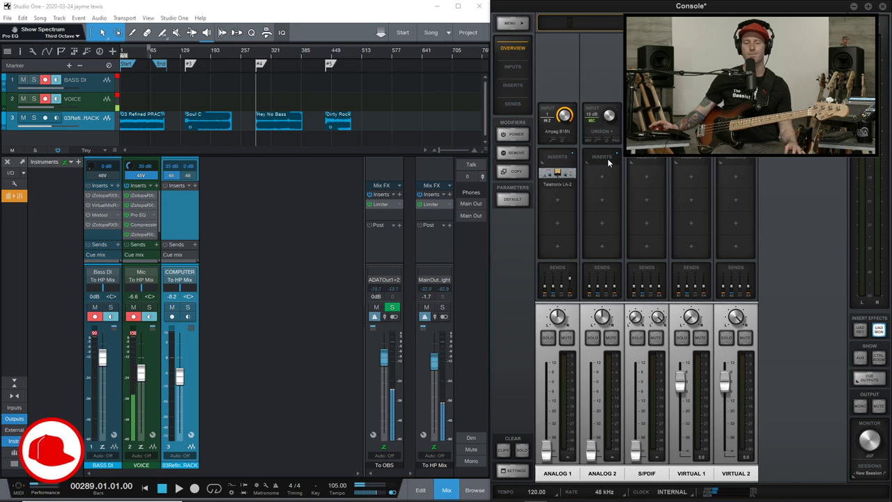